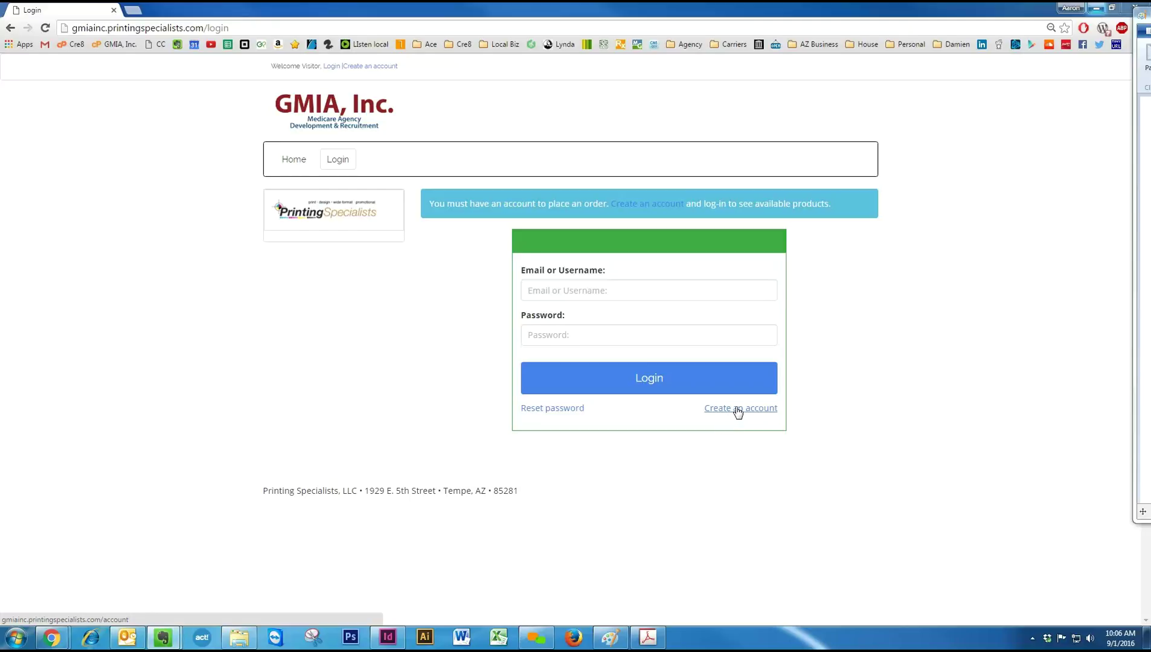
Open the new account registration form and look through its fields.
{"action": "left_click", "coordinate": [734, 409]}
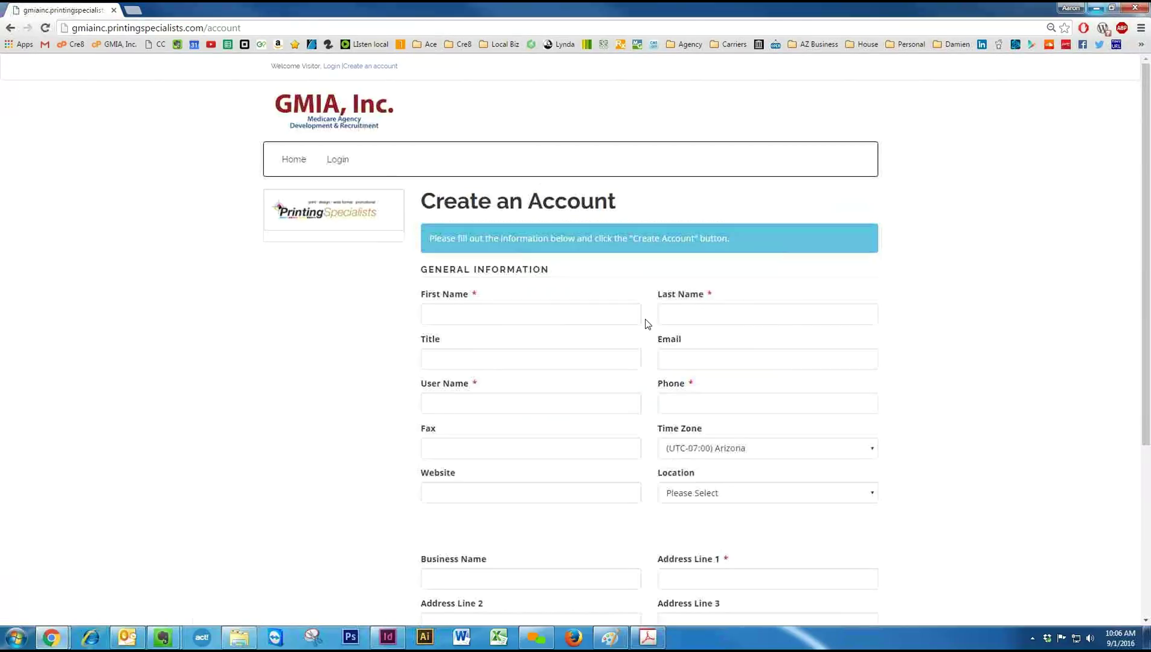
{"action": "left_click", "coordinate": [612, 311]}
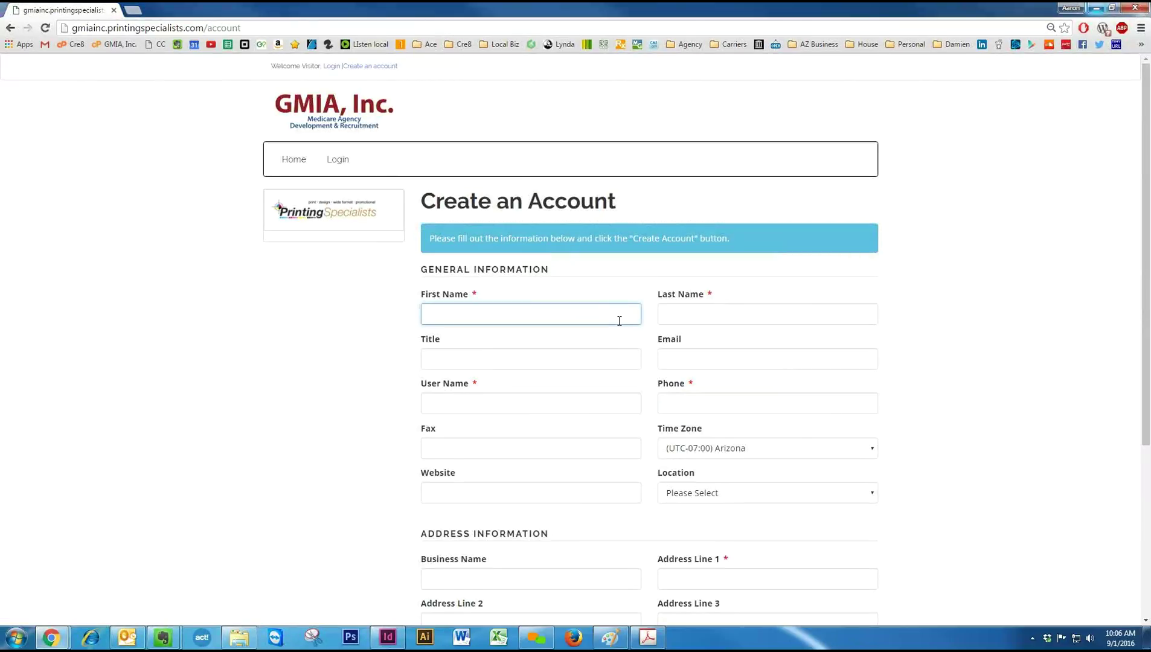
{"action": "scroll", "coordinate": [1069, 311], "scroll_direction": "down", "scroll_amount": 2}
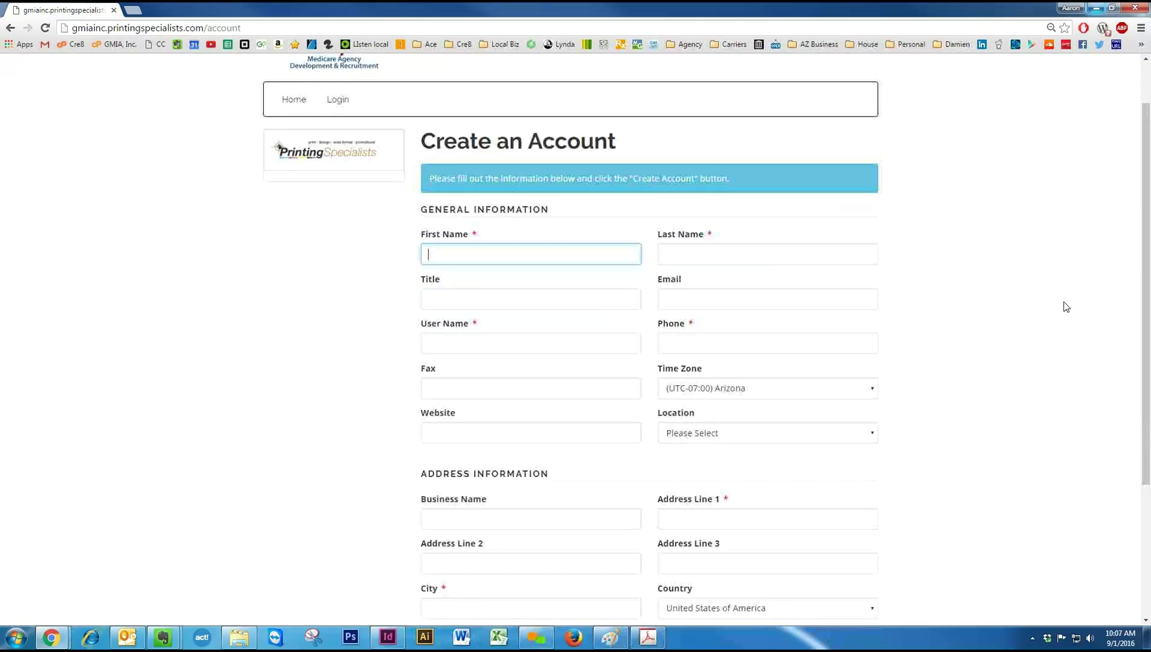
{"action": "scroll", "coordinate": [1068, 302], "scroll_direction": "down", "scroll_amount": 2}
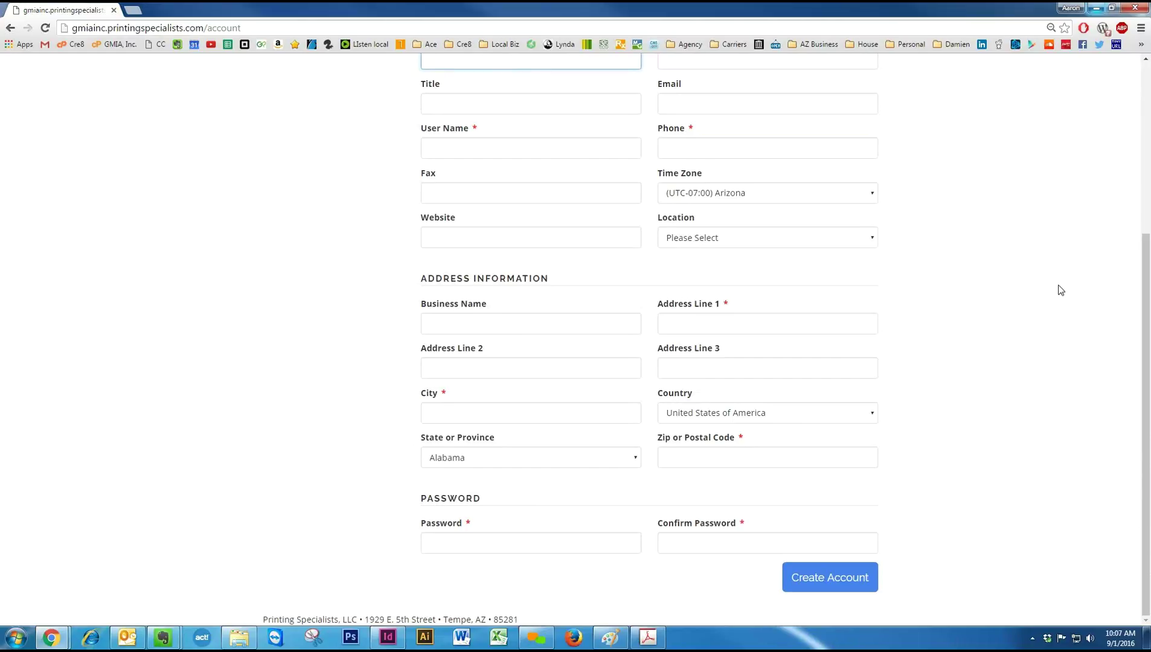
{"action": "scroll", "coordinate": [1066, 298], "scroll_direction": "up", "scroll_amount": 4}
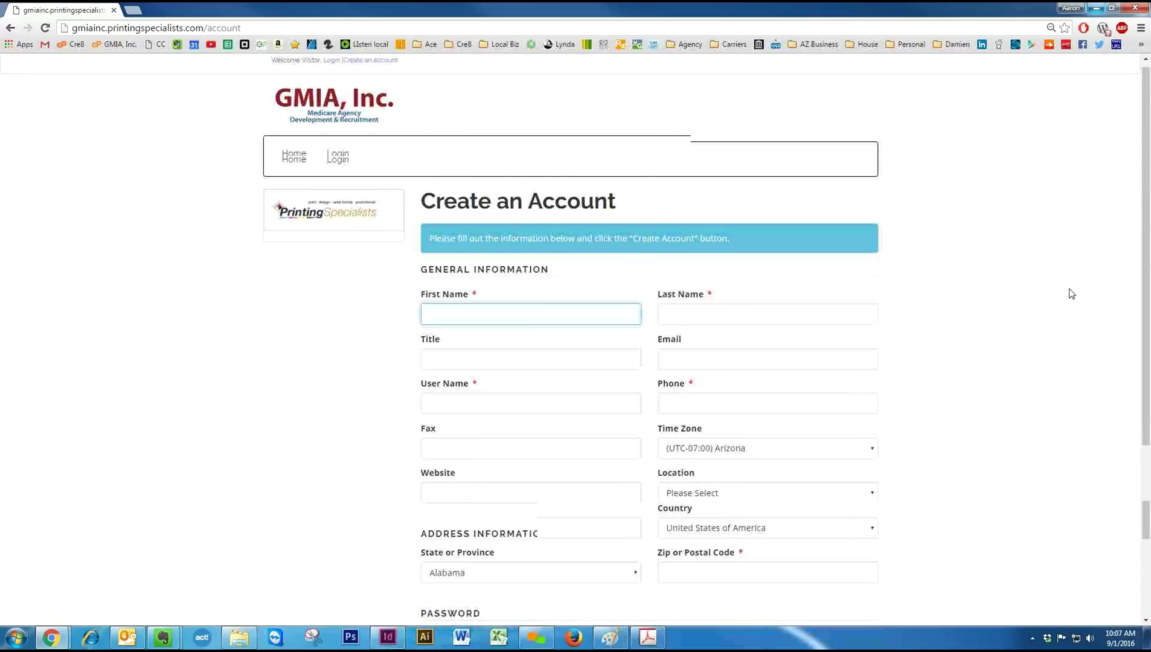
{"action": "scroll", "coordinate": [1075, 284], "scroll_direction": "down", "scroll_amount": 3}
{"action": "scroll", "coordinate": [1074, 279], "scroll_direction": "down", "scroll_amount": 2}
{"action": "scroll", "coordinate": [1066, 285], "scroll_direction": "up", "scroll_amount": 4}
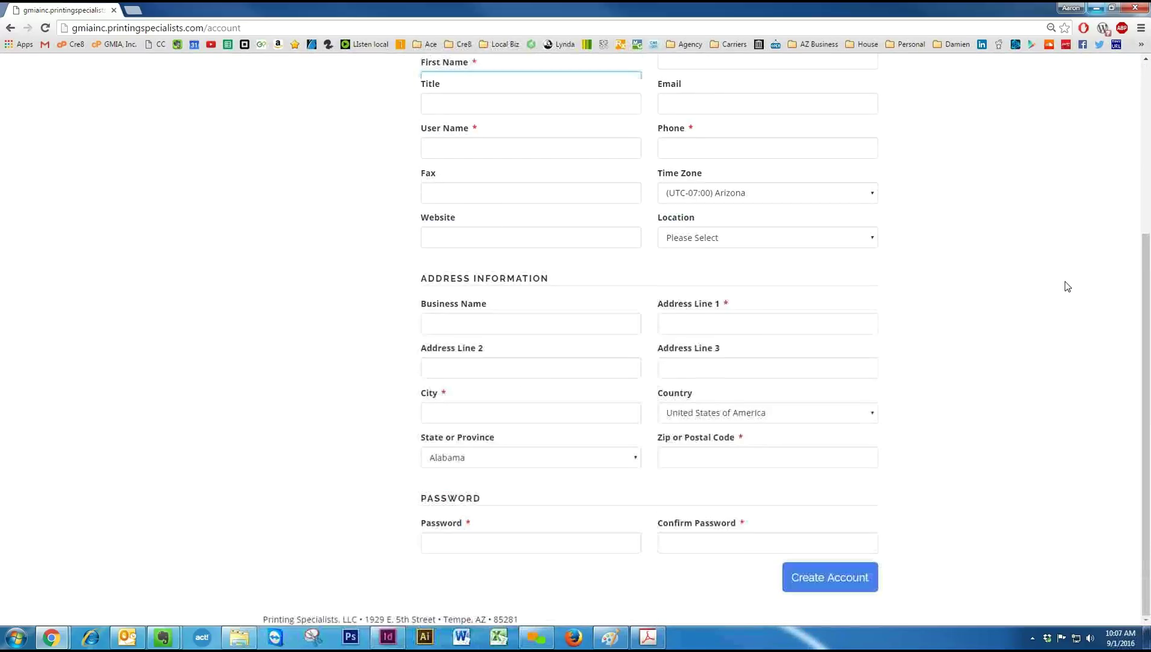
Go back to the login page and sign in with the saved username and the account password.
{"action": "left_click", "coordinate": [339, 89]}
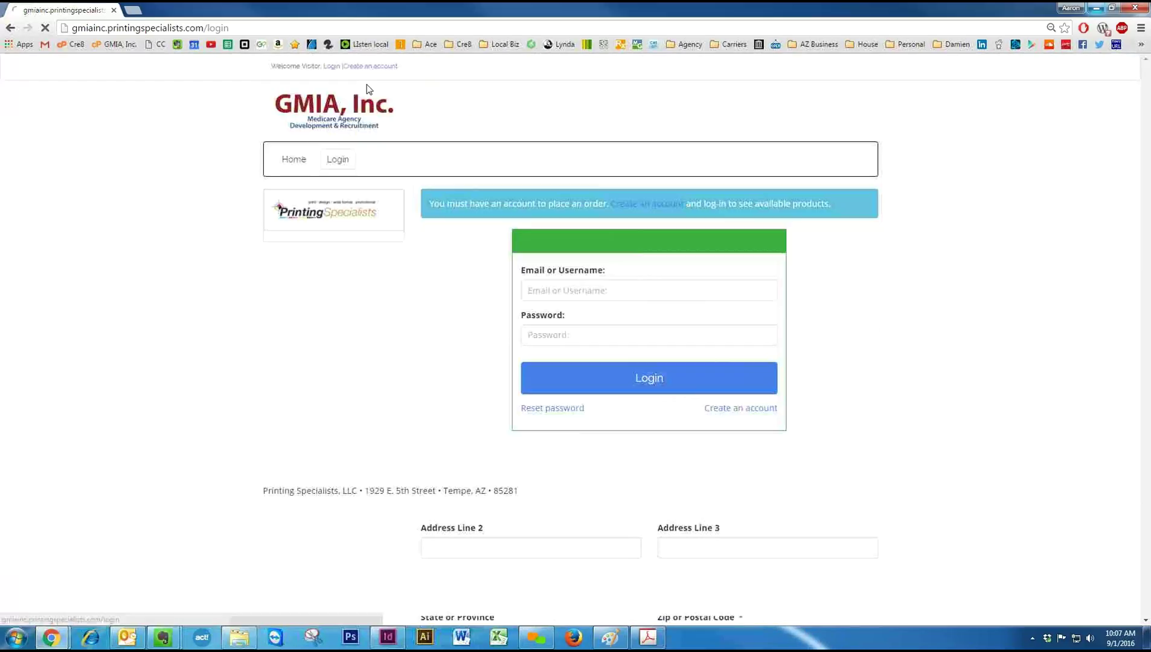
{"action": "left_click", "coordinate": [585, 286]}
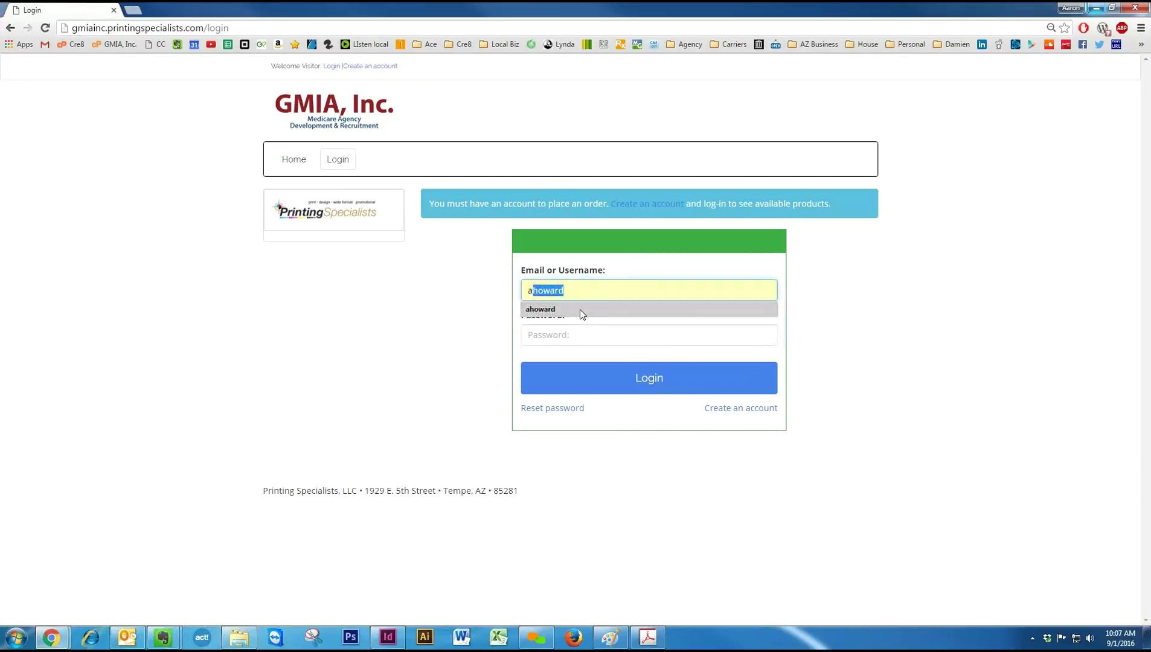
{"action": "left_click", "coordinate": [579, 310]}
{"action": "left_click", "coordinate": [575, 332]}
{"action": "type", "text": "***"}
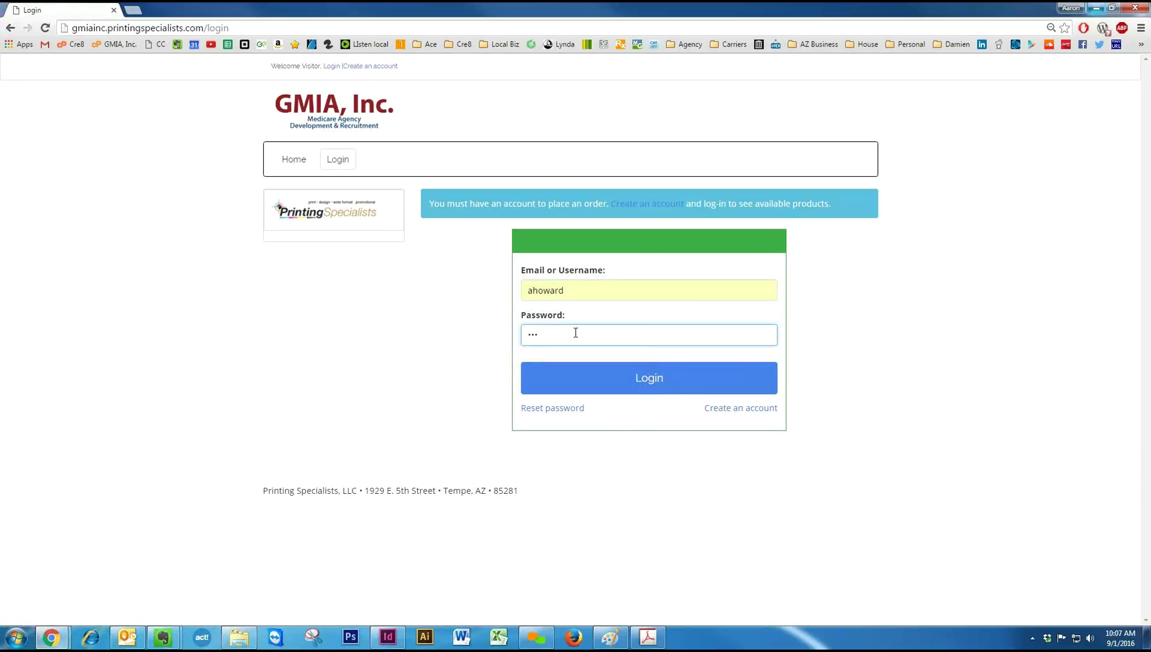
{"action": "type", "text": "*****"}
{"action": "key", "text": "Return"}
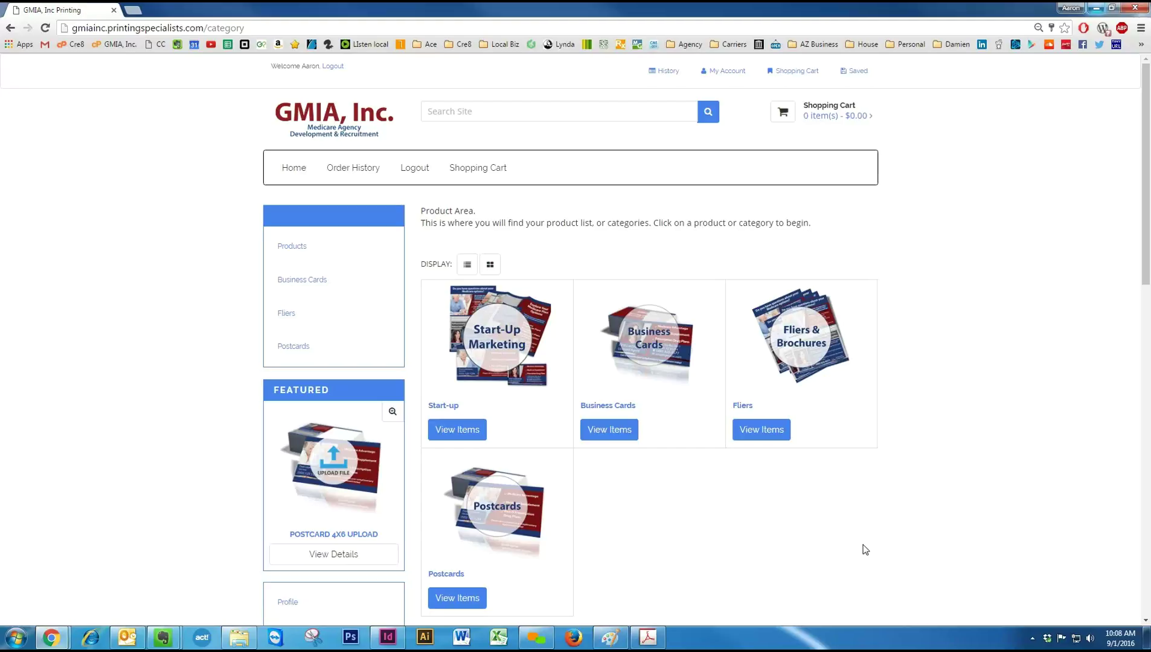
Open the Start-up category and the Business Card Big Picture page (500 cards, $29.00).
{"action": "left_click", "coordinate": [489, 336]}
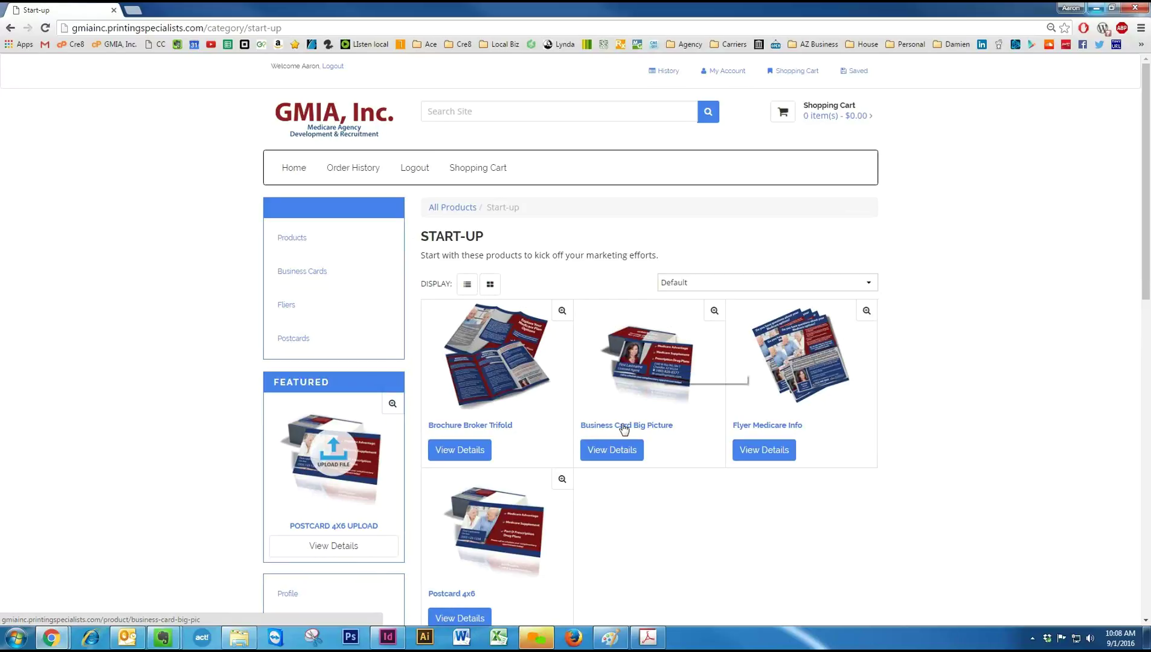
{"action": "left_click", "coordinate": [612, 450]}
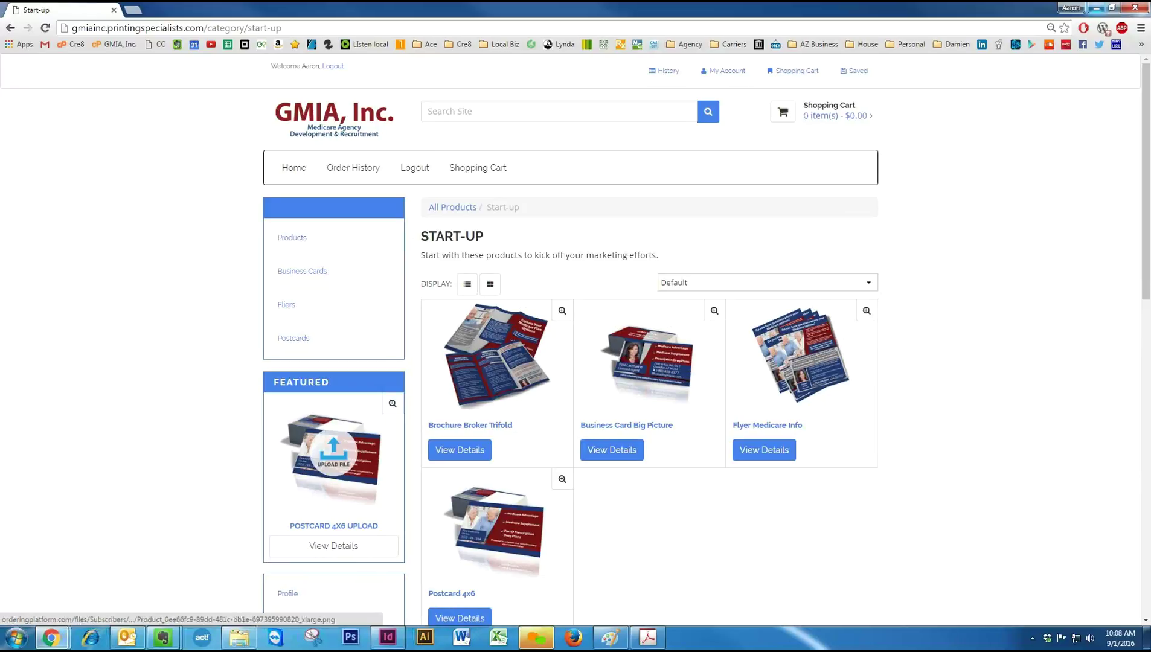
{"action": "left_click", "coordinate": [626, 379]}
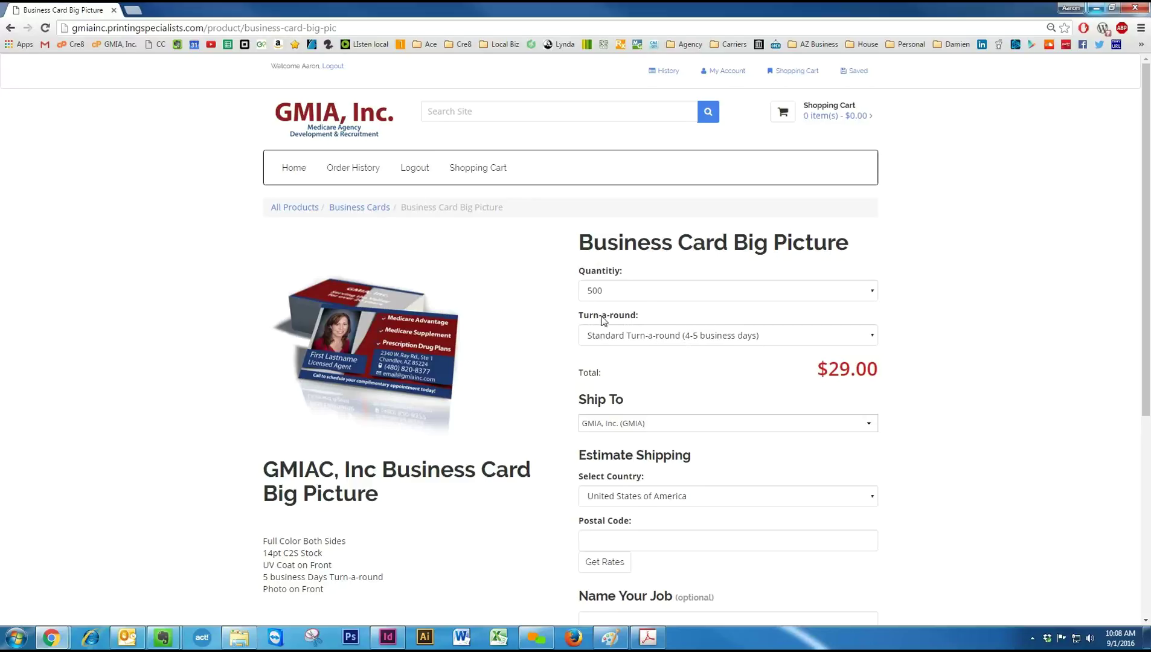
Change the Business Card Big Picture quantity to 1000, raising the total to $39.00.
{"action": "left_click", "coordinate": [660, 295]}
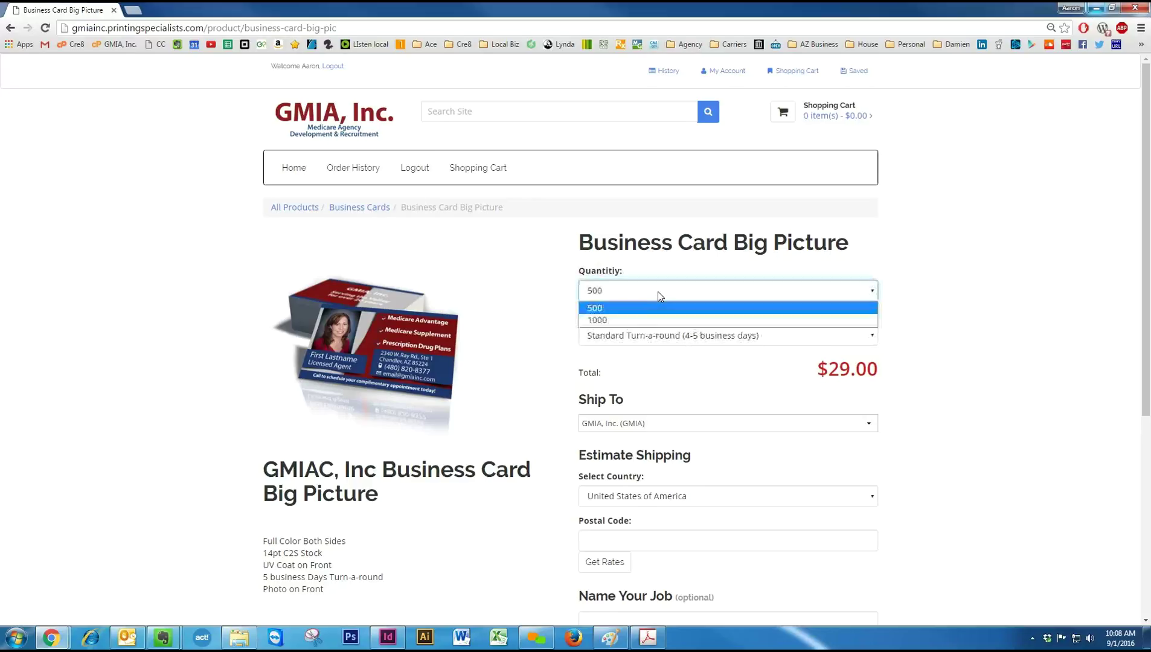
{"action": "left_click", "coordinate": [644, 320]}
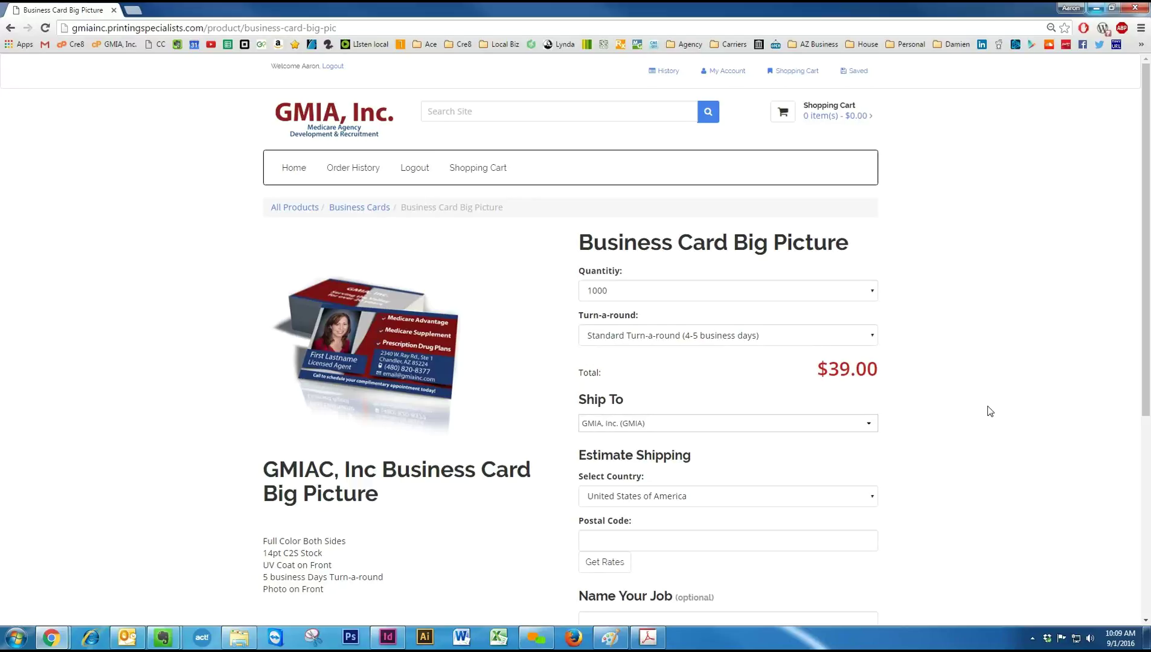
{"action": "scroll", "coordinate": [984, 409], "scroll_direction": "down", "scroll_amount": 1}
{"action": "scroll", "coordinate": [812, 365], "scroll_direction": "down", "scroll_amount": 2}
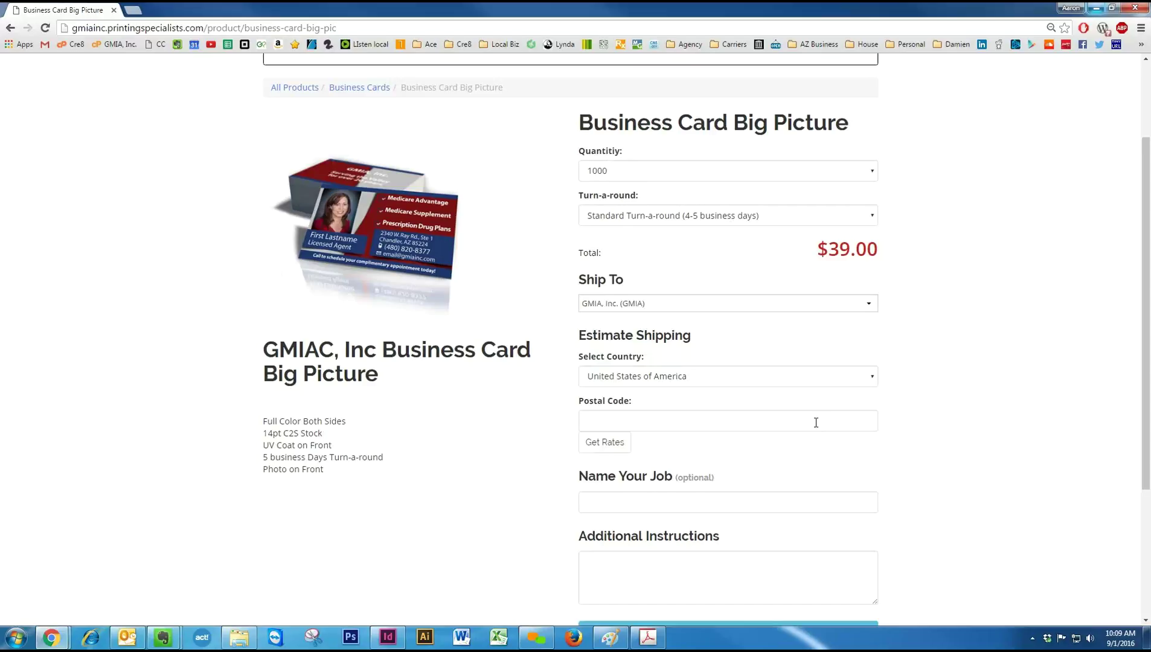
{"action": "scroll", "coordinate": [816, 422], "scroll_direction": "down", "scroll_amount": 3}
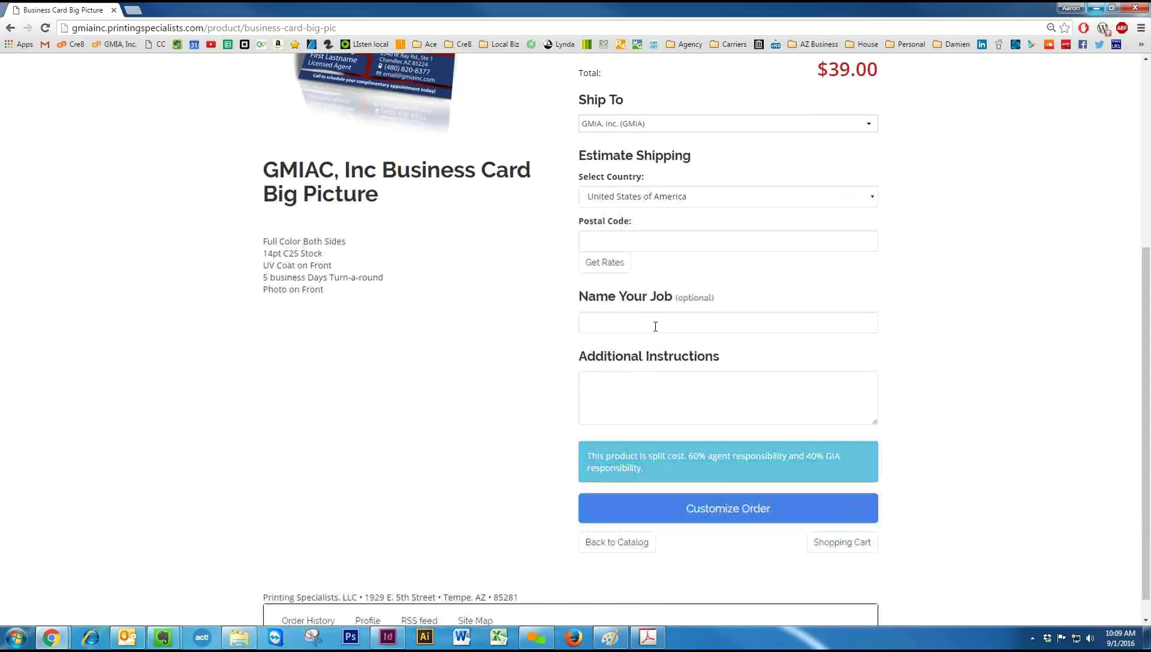
Review the optional job name field and the split-cost responsibility note.
{"action": "left_click", "coordinate": [656, 326]}
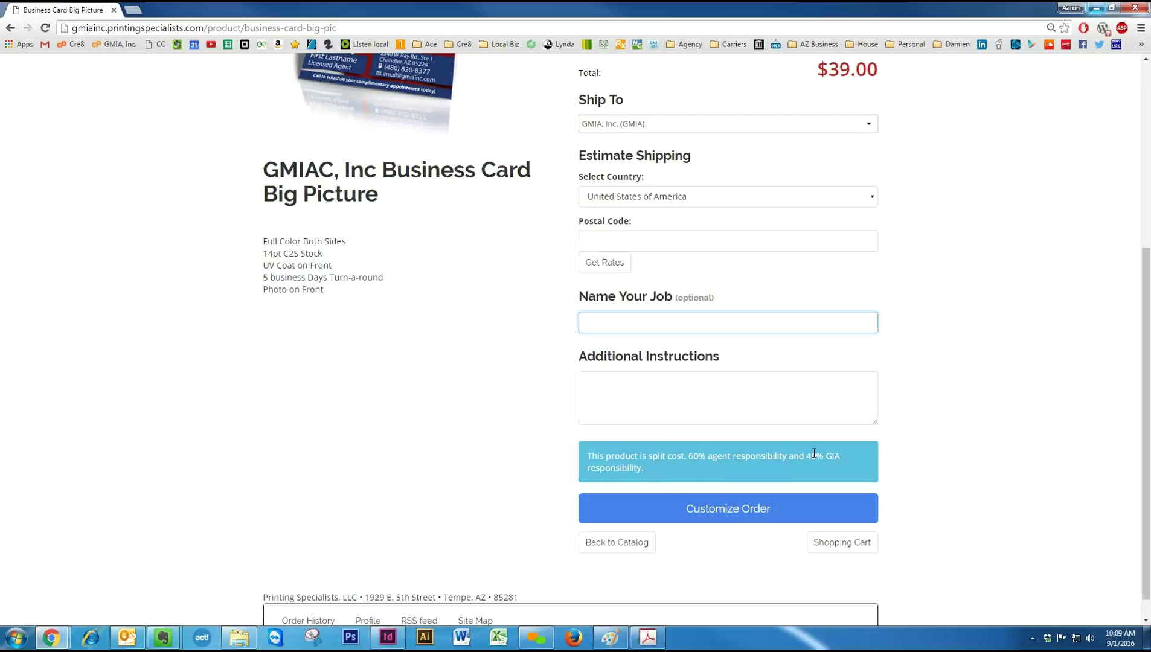
{"action": "left_click_drag", "start_coordinate": [588, 456], "coordinate": [736, 475]}
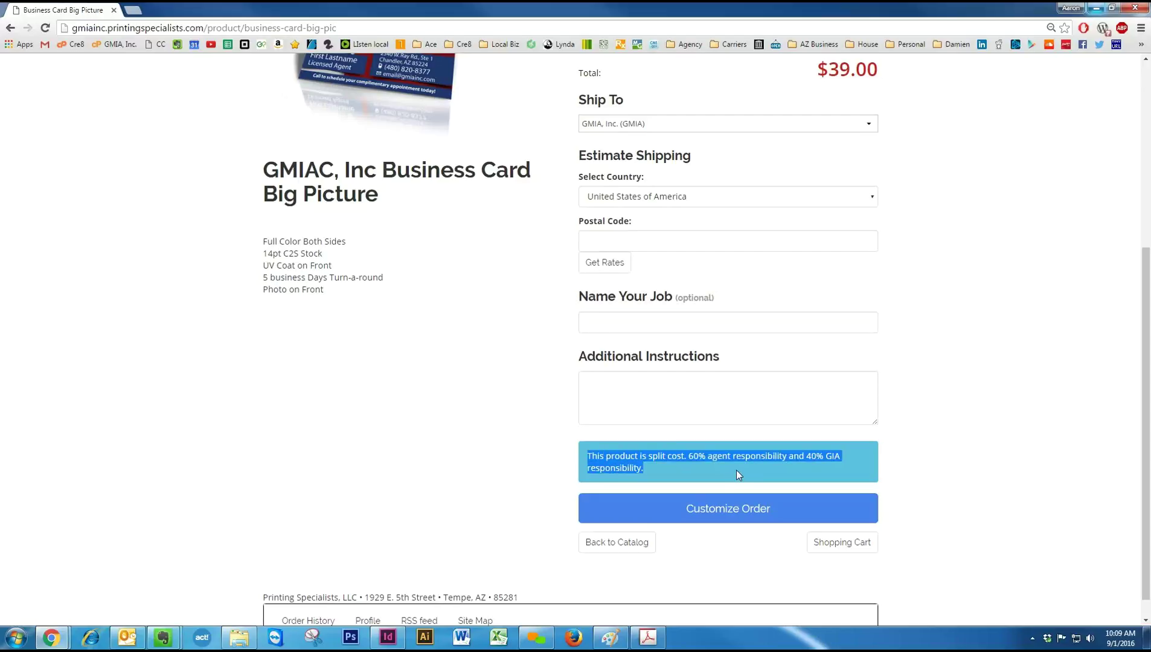
{"action": "left_click", "coordinate": [740, 473]}
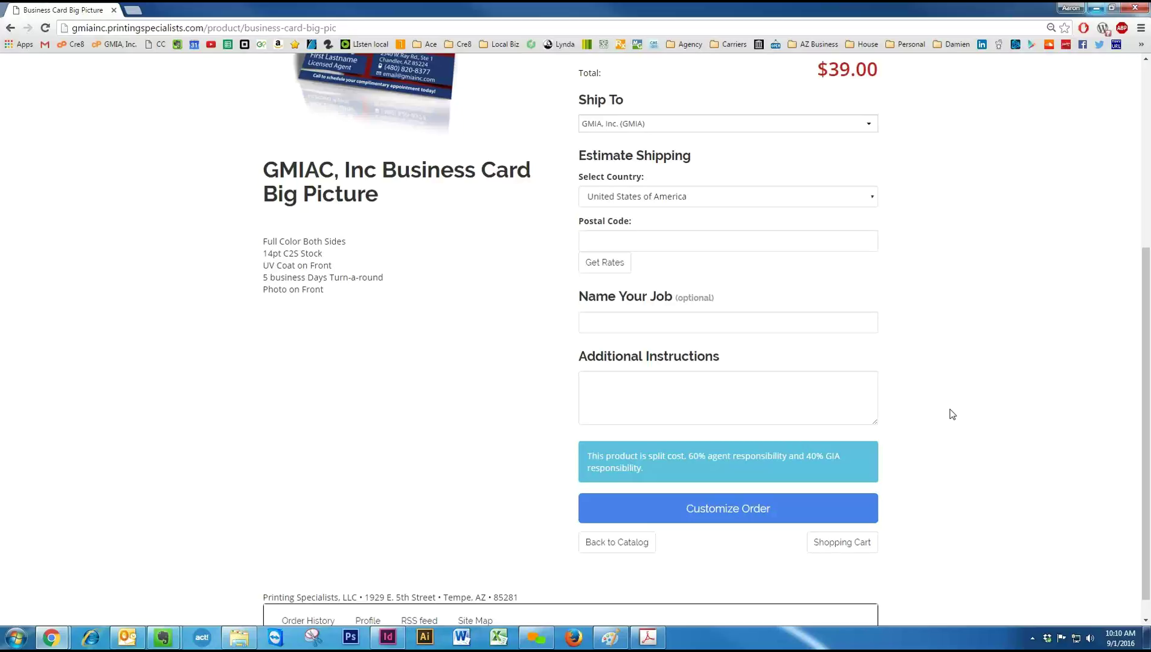
{"action": "scroll", "coordinate": [952, 414], "scroll_direction": "up", "scroll_amount": 1}
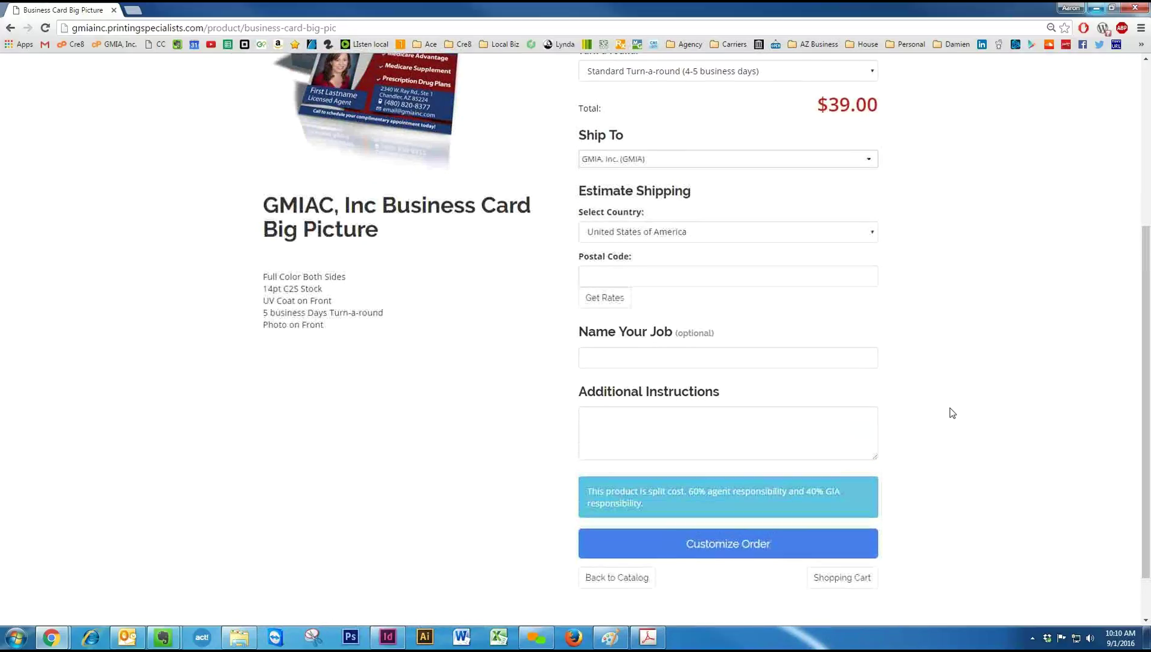
Go to the card customization form and launch the GMIA-BC-BigPic photo upload wizard.
{"action": "left_click", "coordinate": [722, 546]}
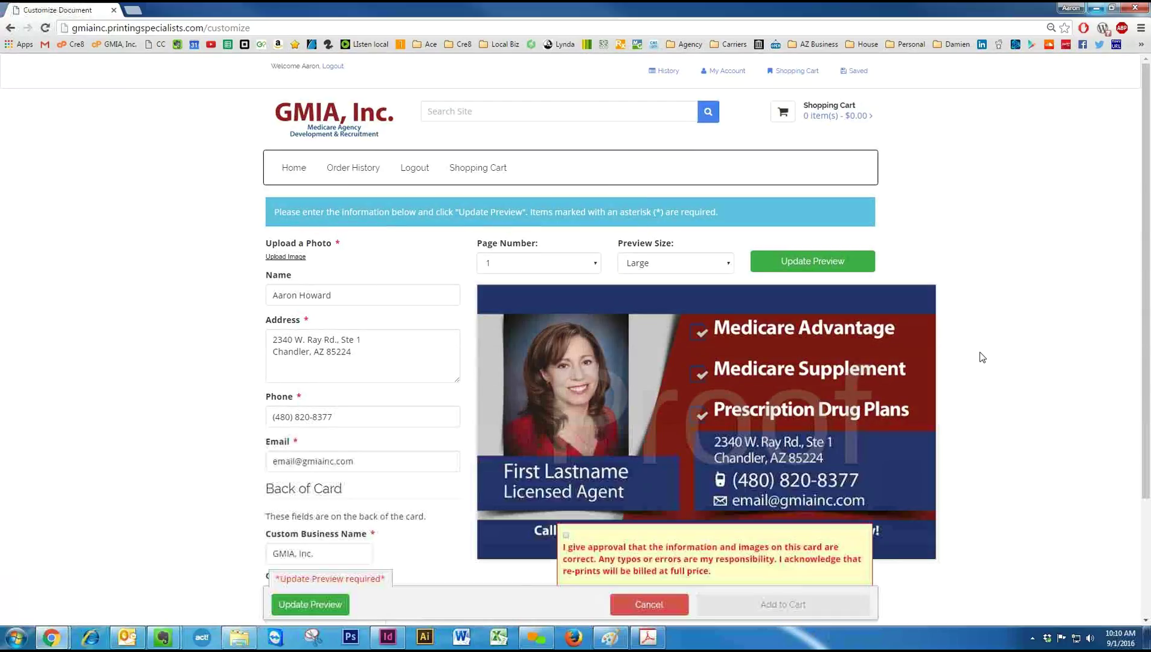
{"action": "scroll", "coordinate": [982, 357], "scroll_direction": "down", "scroll_amount": 1}
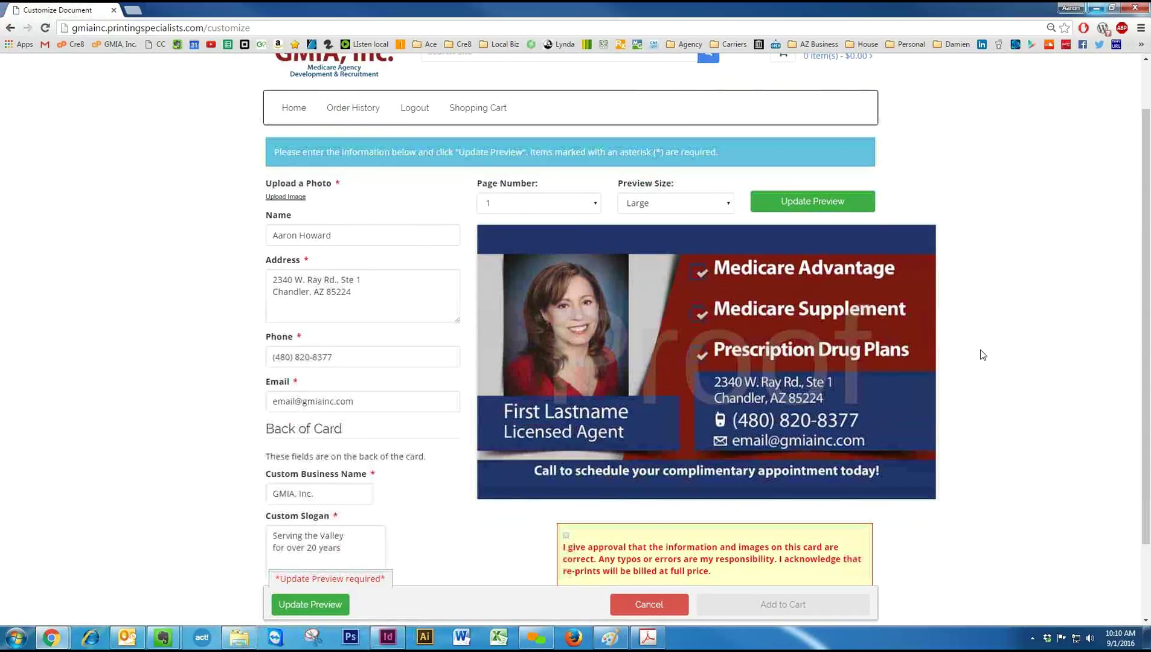
{"action": "scroll", "coordinate": [982, 357], "scroll_direction": "down", "scroll_amount": 1}
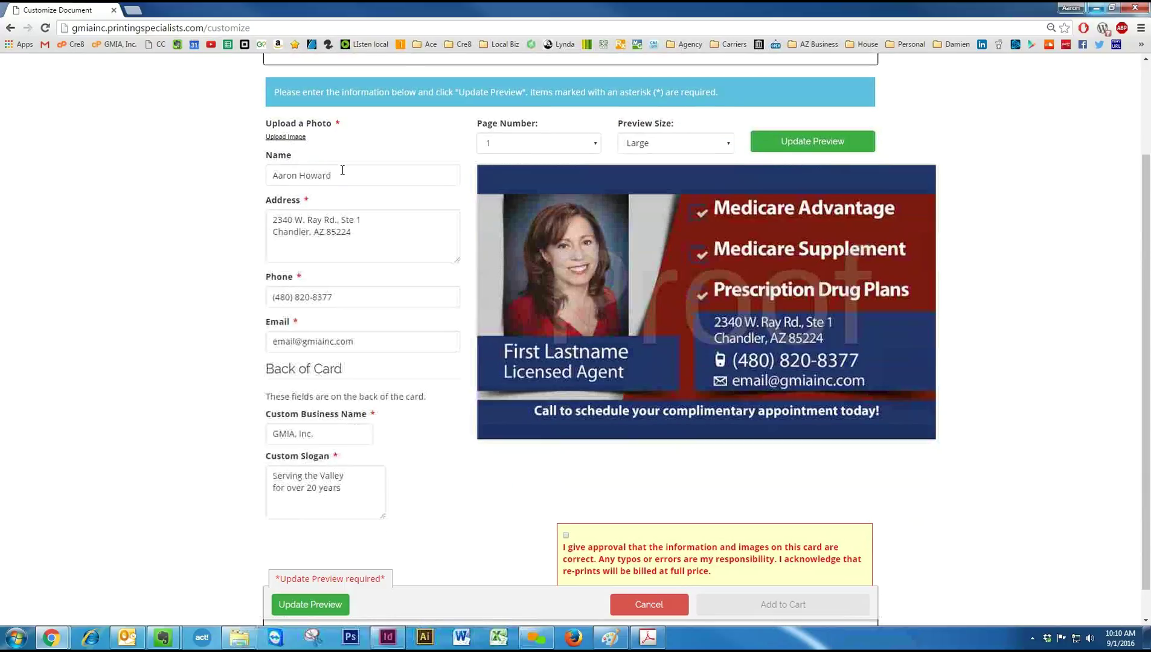
{"action": "left_click", "coordinate": [369, 172]}
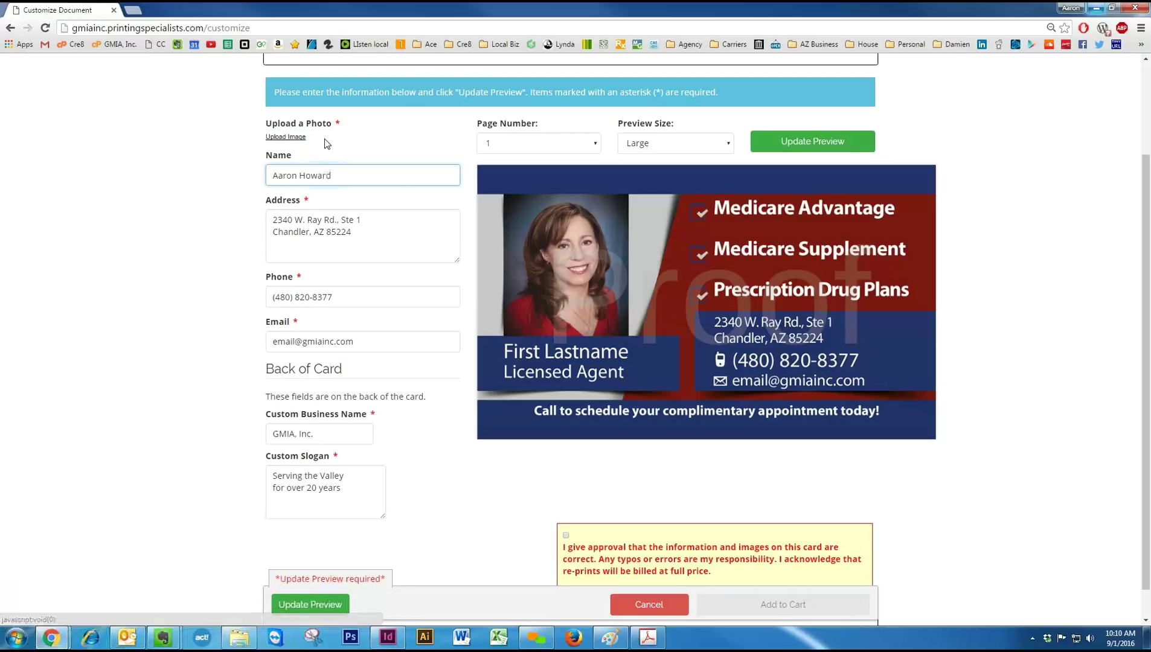
{"action": "left_click", "coordinate": [289, 138]}
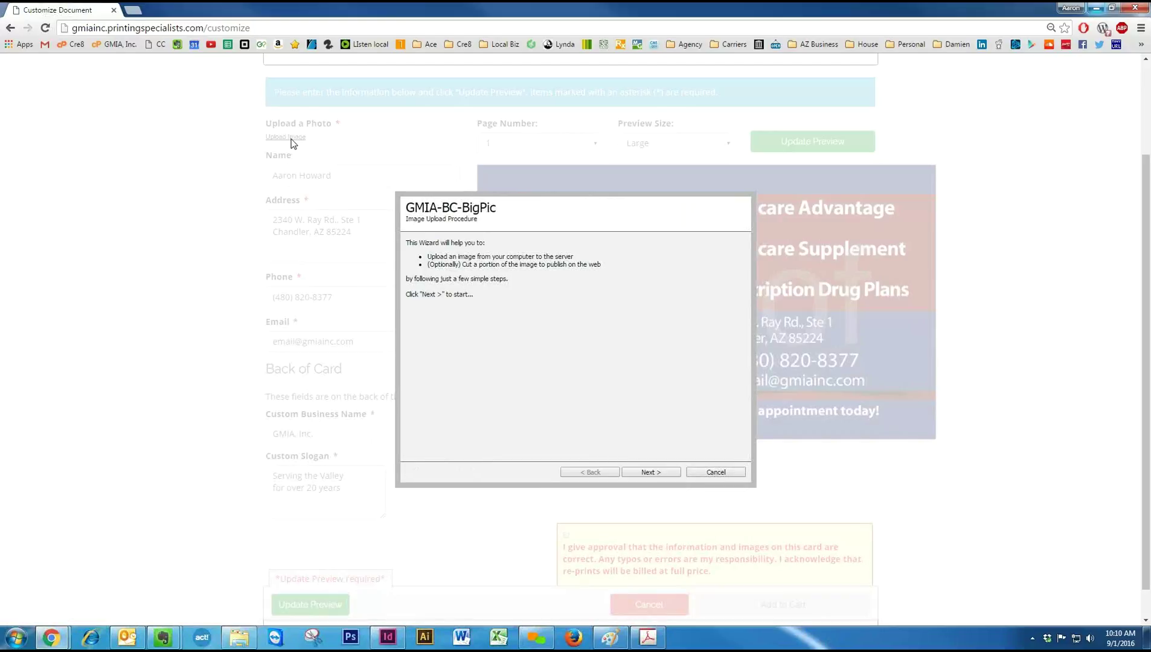
Choose the headshot photo from the computer and upload it to the wizard.
{"action": "left_click", "coordinate": [661, 466]}
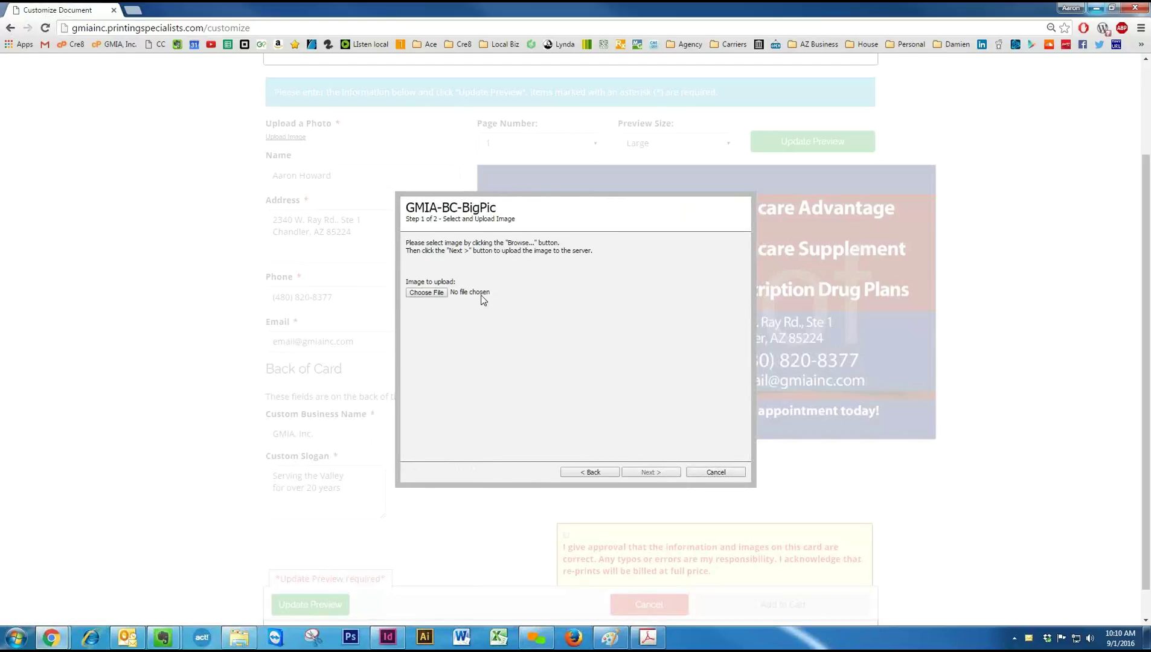
{"action": "left_click", "coordinate": [437, 294]}
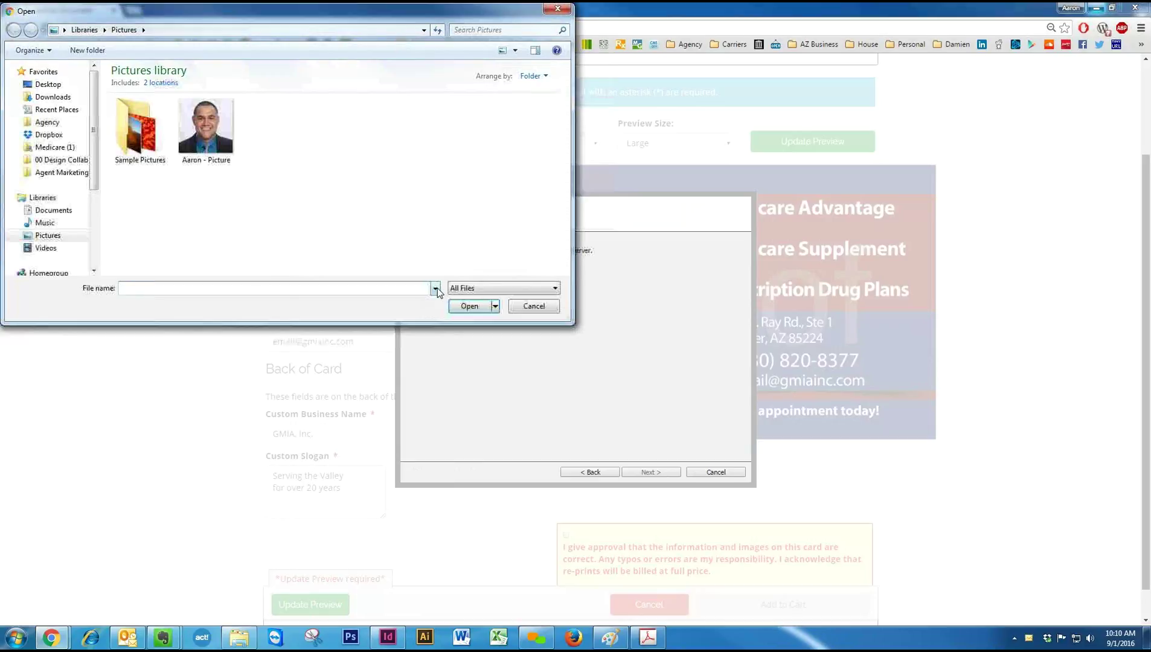
{"action": "double_click", "coordinate": [212, 130]}
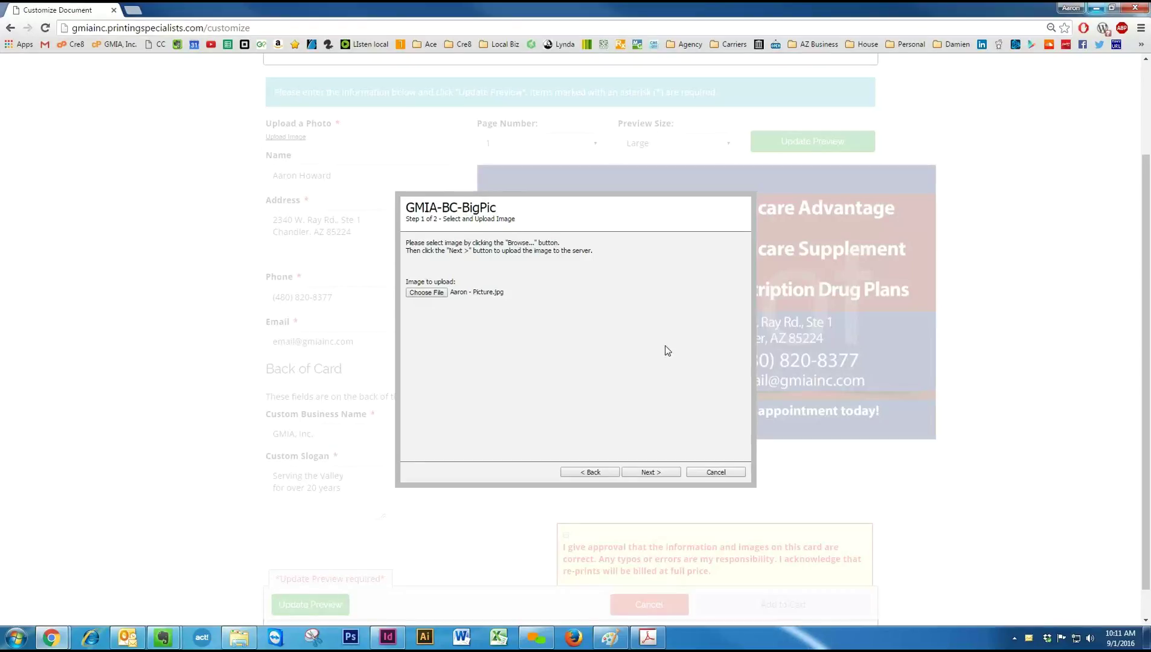
{"action": "left_click", "coordinate": [651, 472]}
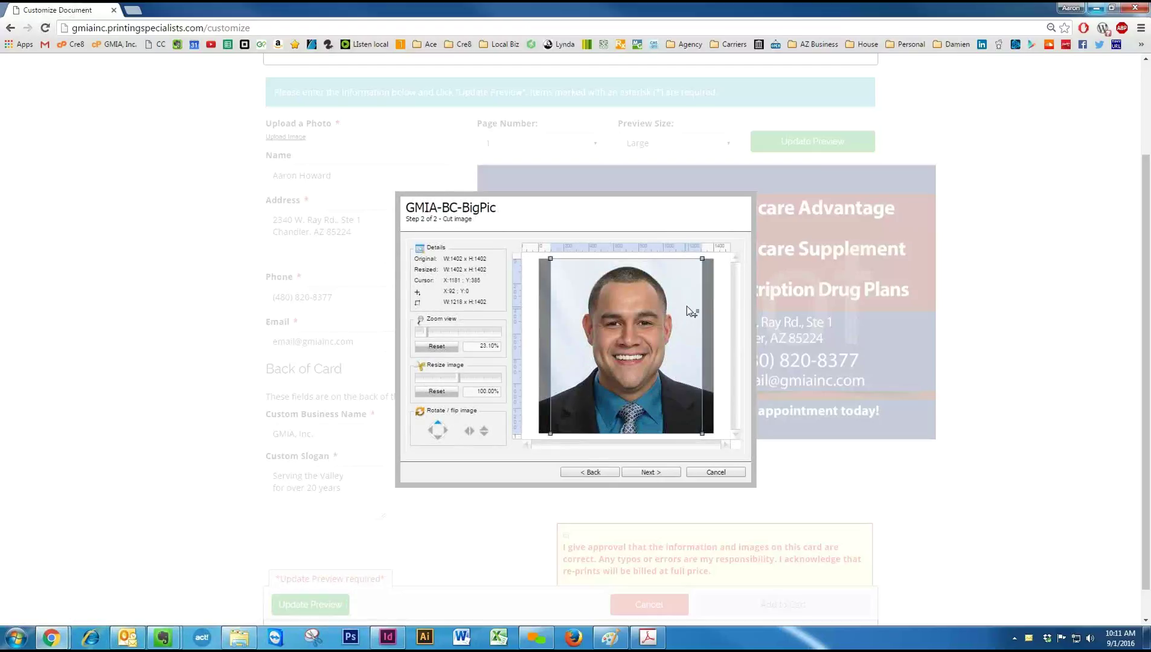
Resize and shift the crop box over the face, then attach the 1218 x 1402 cropped photo.
{"action": "mouse_move", "coordinate": [703, 261]}
{"action": "left_mouse_down"}
{"action": "mouse_move", "coordinate": [684, 279]}
{"action": "mouse_move", "coordinate": [703, 258]}
{"action": "left_mouse_up"}
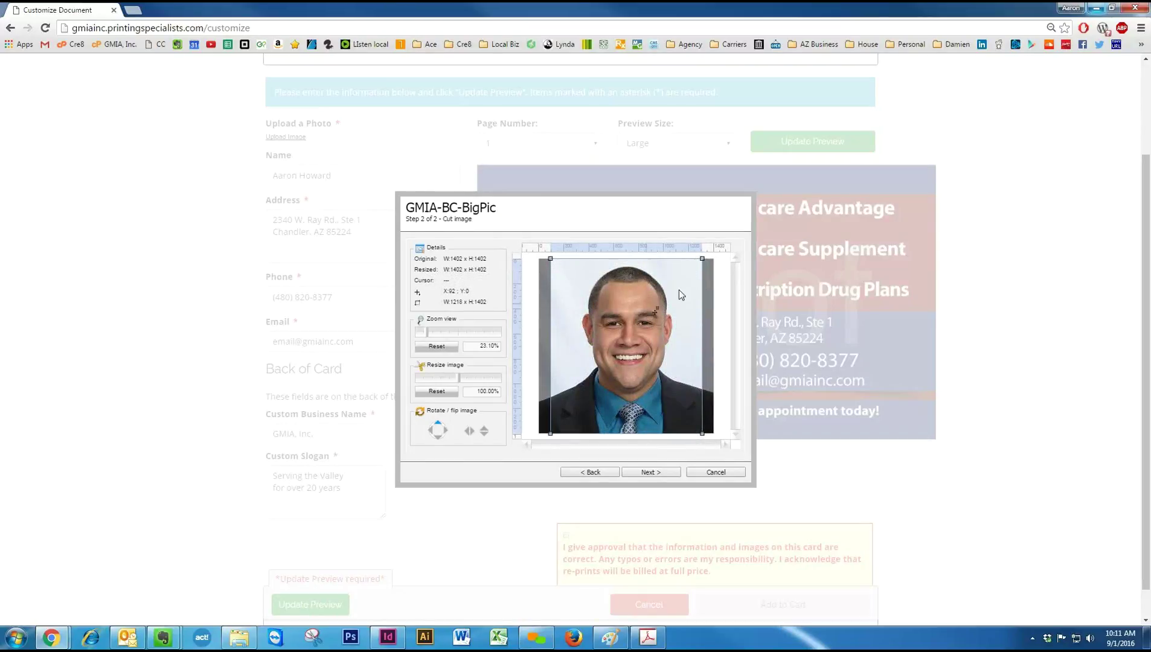
{"action": "left_click_drag", "start_coordinate": [638, 369], "coordinate": [642, 367]}
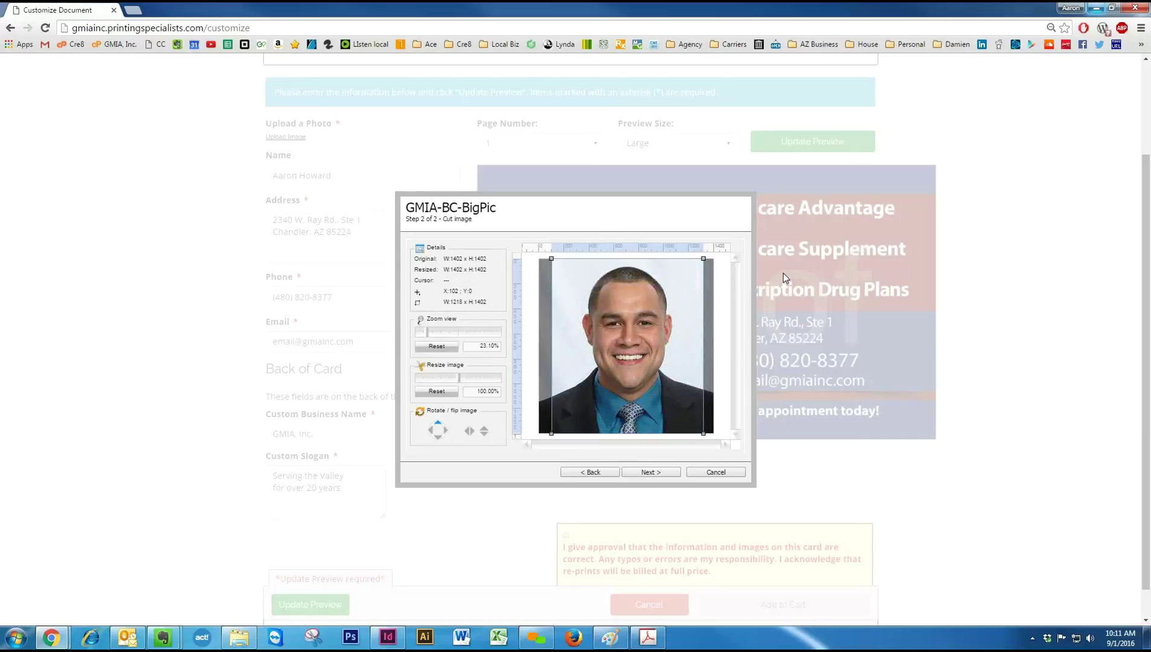
{"action": "left_click", "coordinate": [661, 473]}
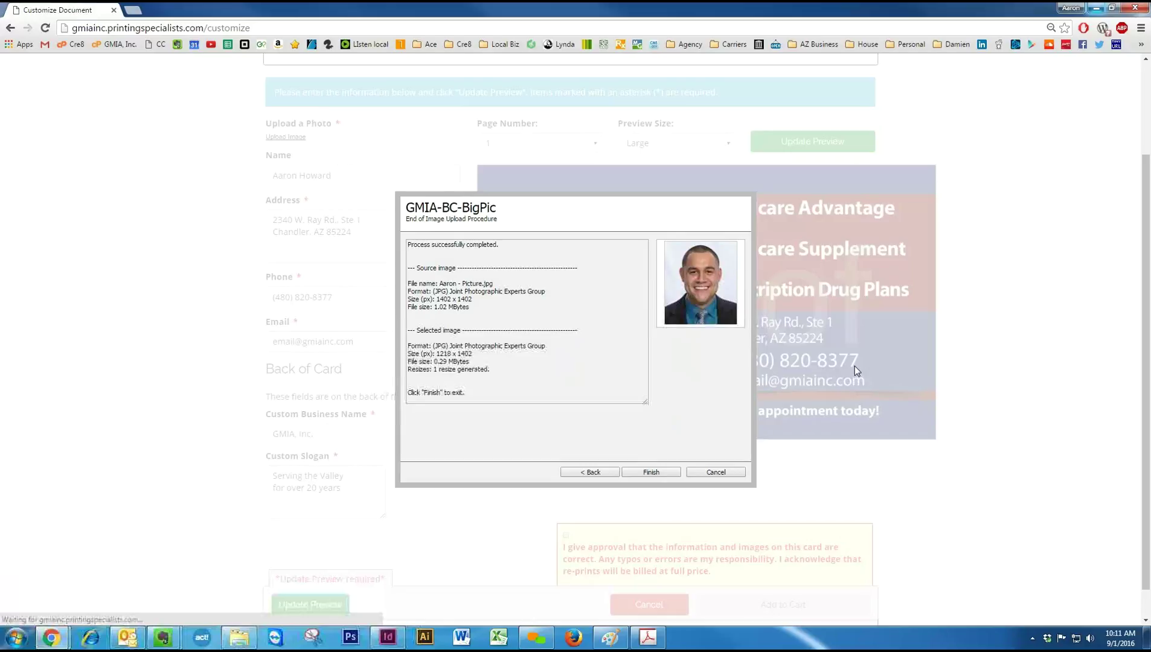
{"action": "left_click", "coordinate": [657, 473]}
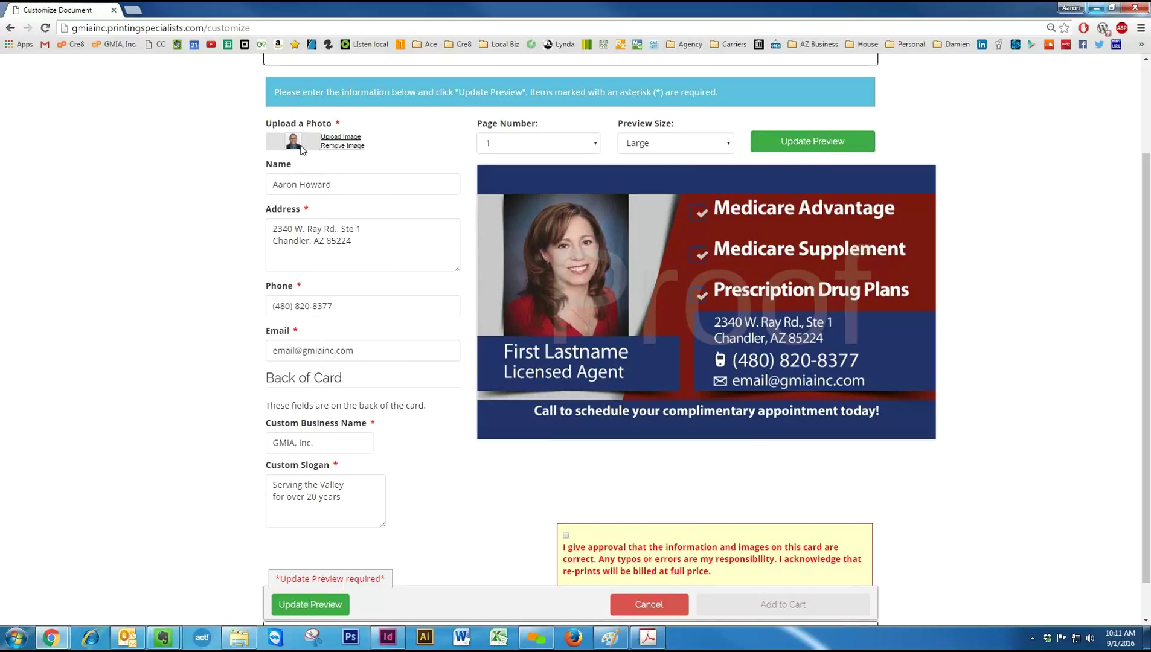
Check the name, address and phone entries, replace the e-mail placeholder with the agent's username, and refresh the preview.
{"action": "left_click", "coordinate": [346, 188]}
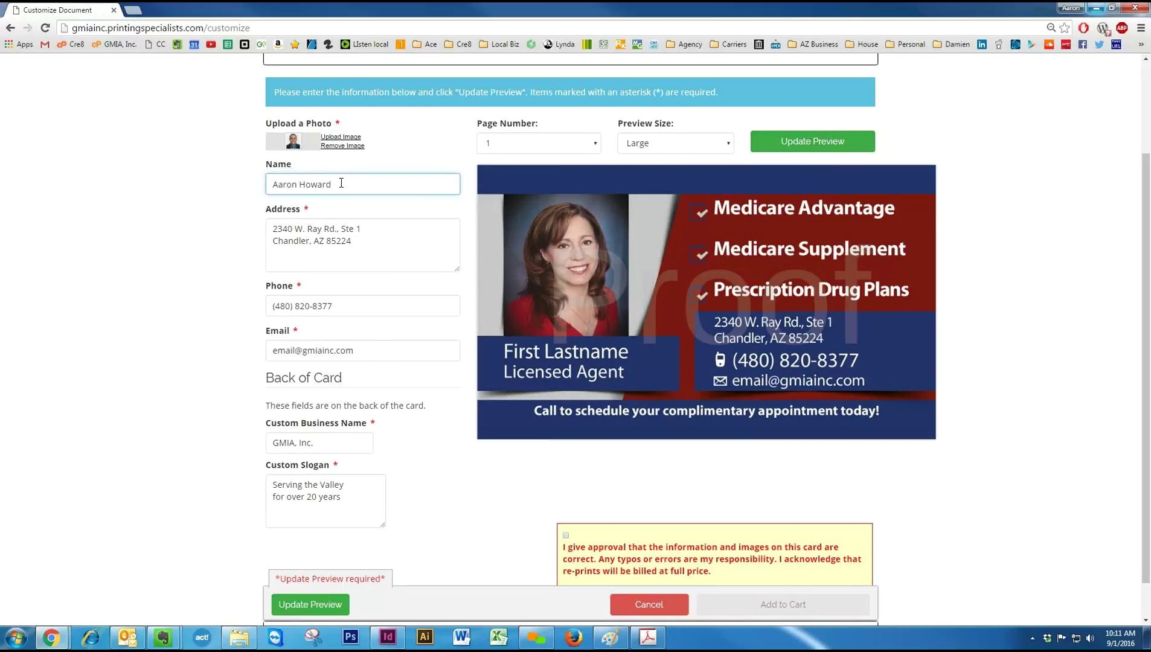
{"action": "left_click", "coordinate": [337, 247]}
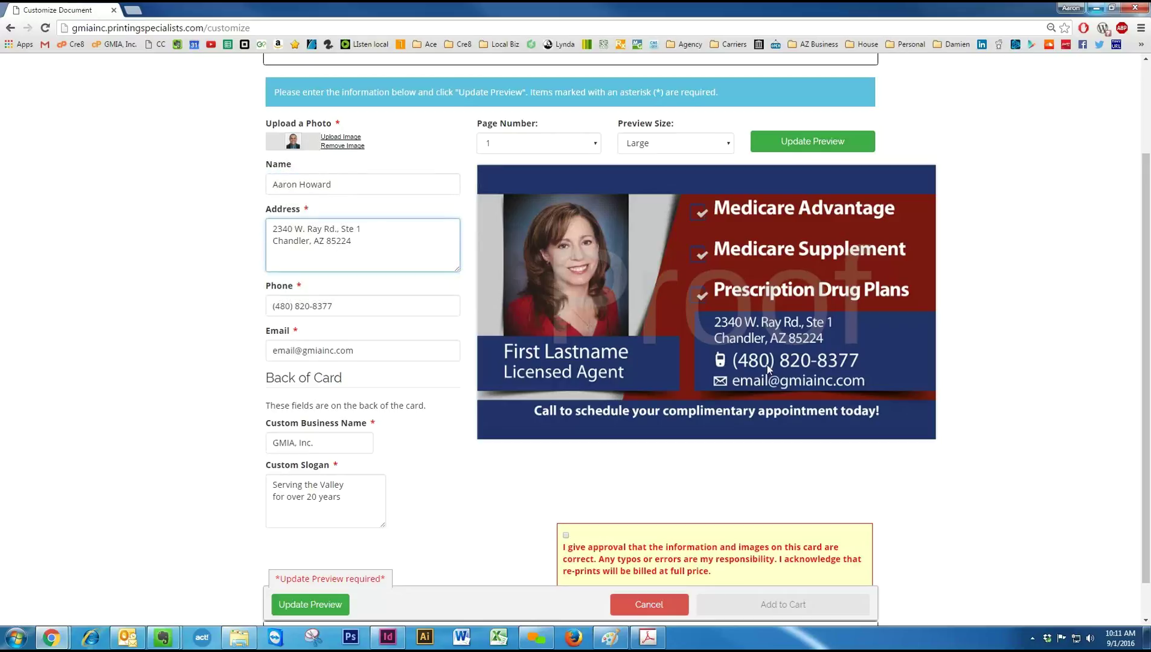
{"action": "left_click", "coordinate": [393, 305]}
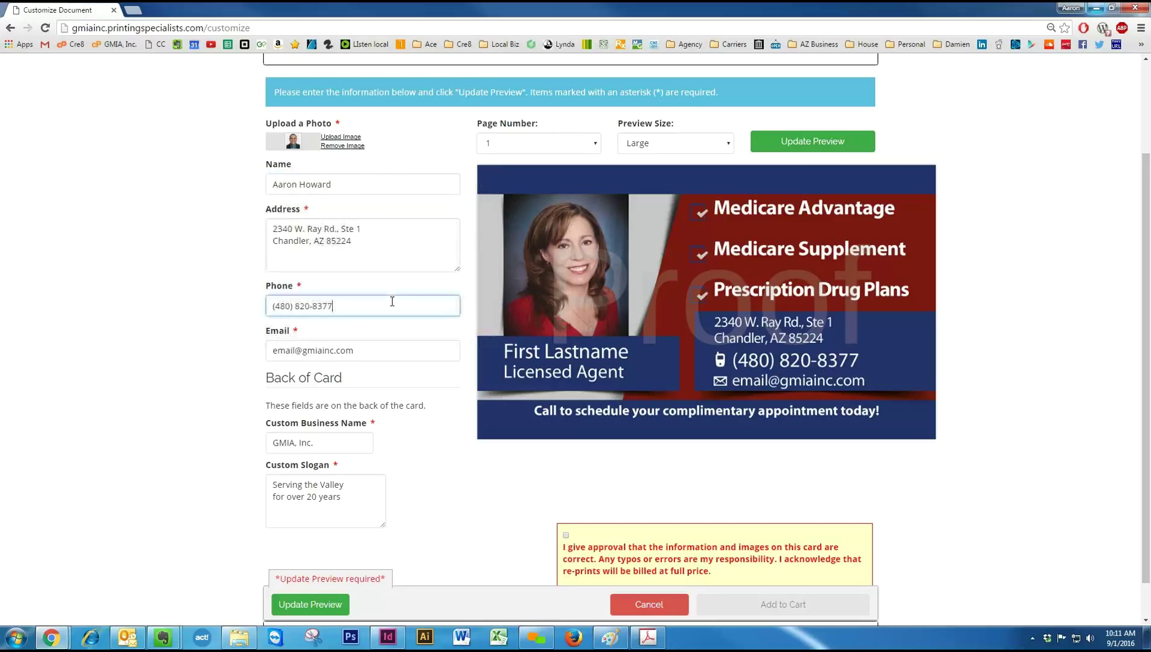
{"action": "double_click", "coordinate": [289, 351]}
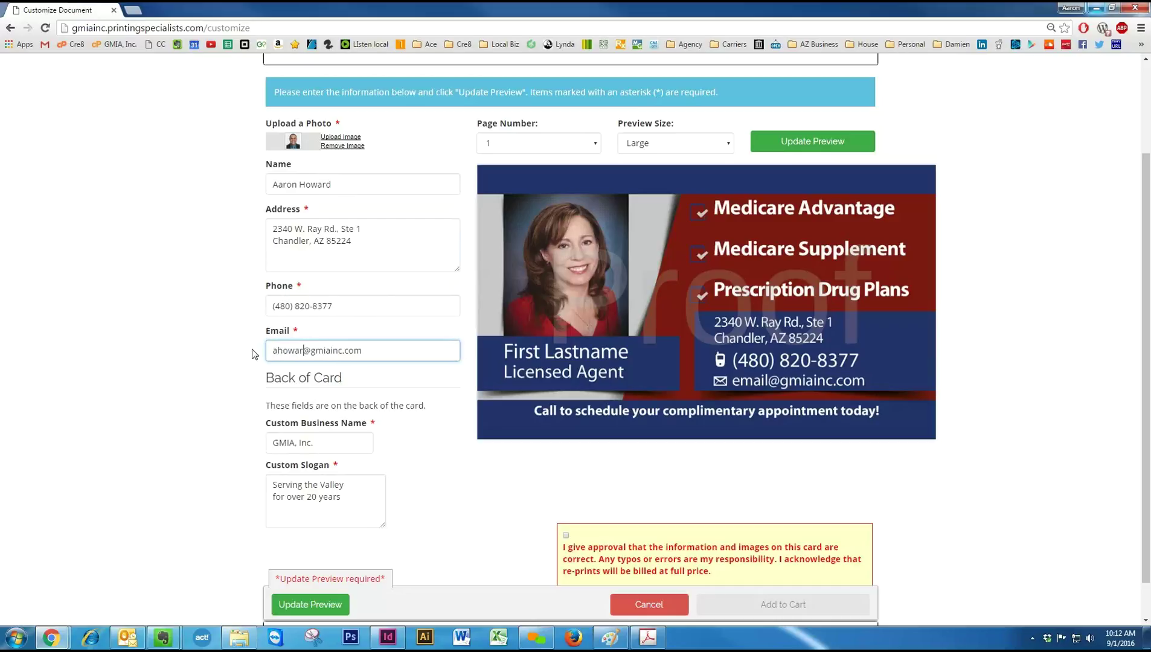
{"action": "left_click", "coordinate": [439, 455]}
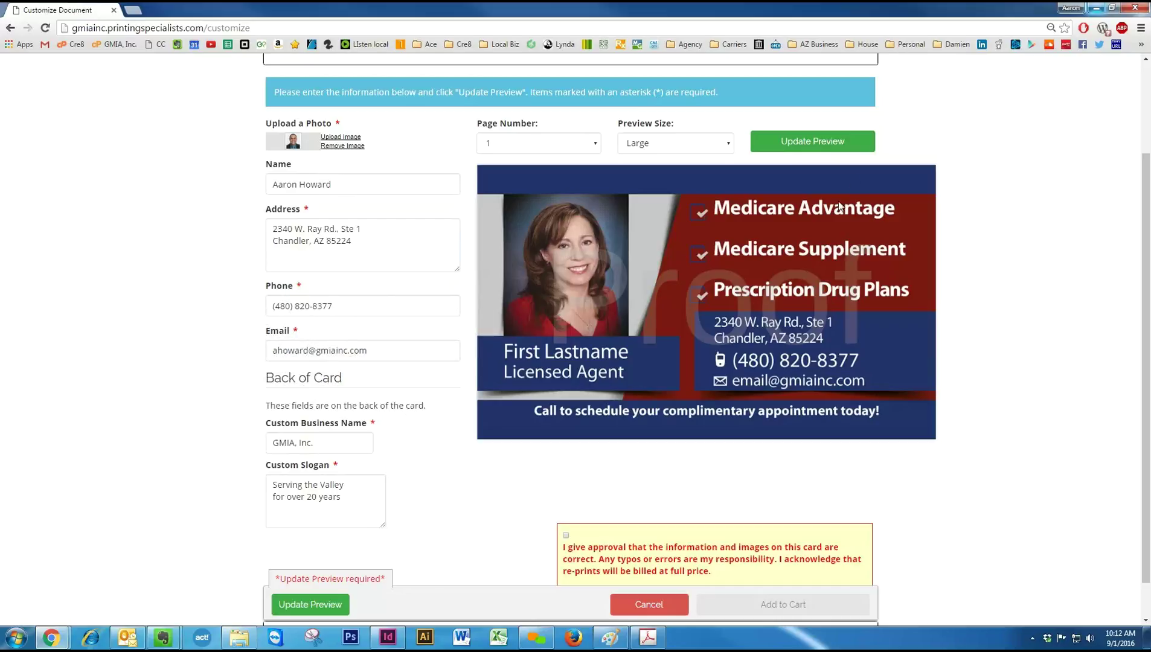
{"action": "left_click", "coordinate": [810, 143]}
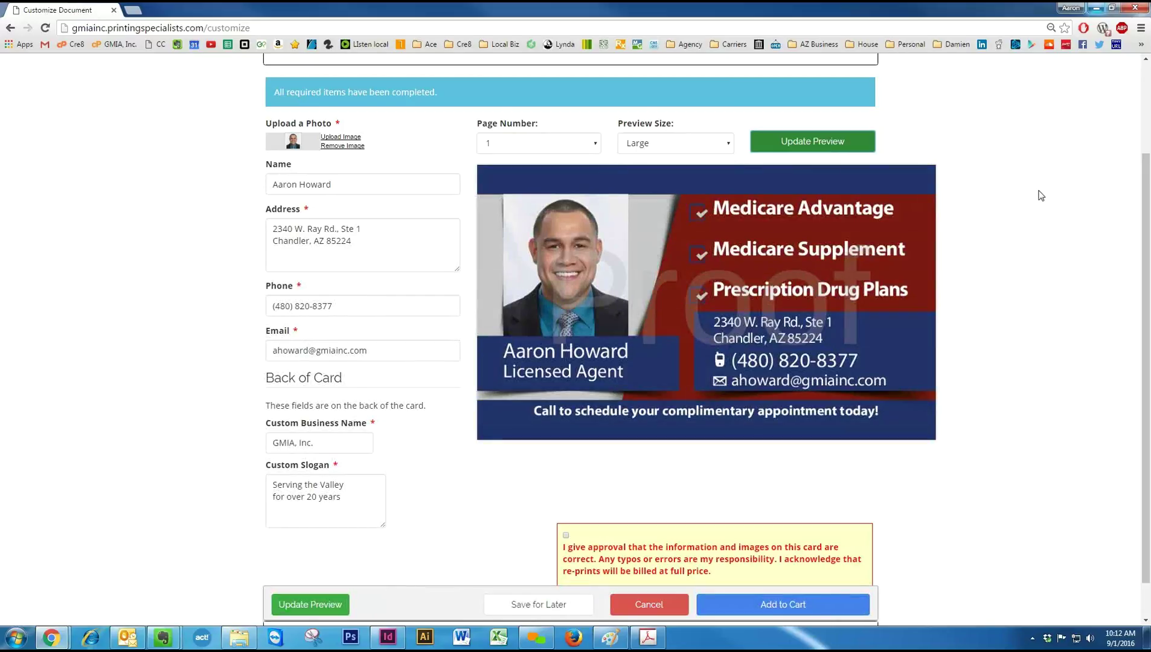
{"action": "left_click", "coordinate": [514, 145]}
{"action": "left_click", "coordinate": [513, 176]}
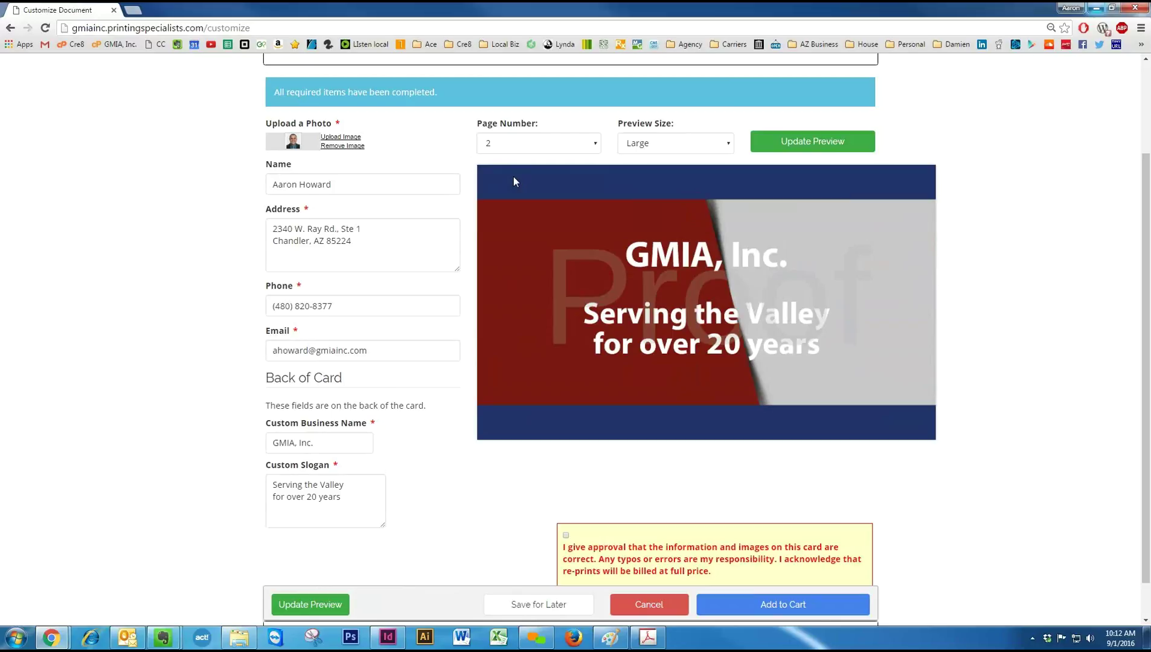
{"action": "left_click", "coordinate": [331, 443]}
{"action": "triple_click", "coordinate": [270, 446]}
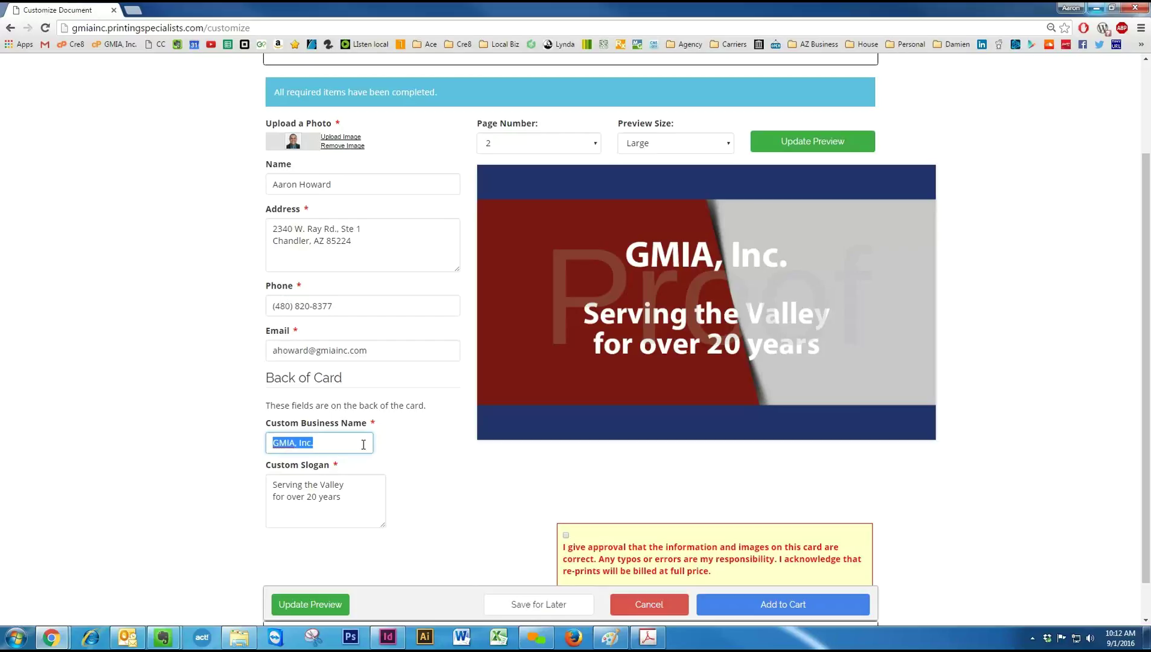
{"action": "left_click_drag", "start_coordinate": [342, 498], "coordinate": [268, 484]}
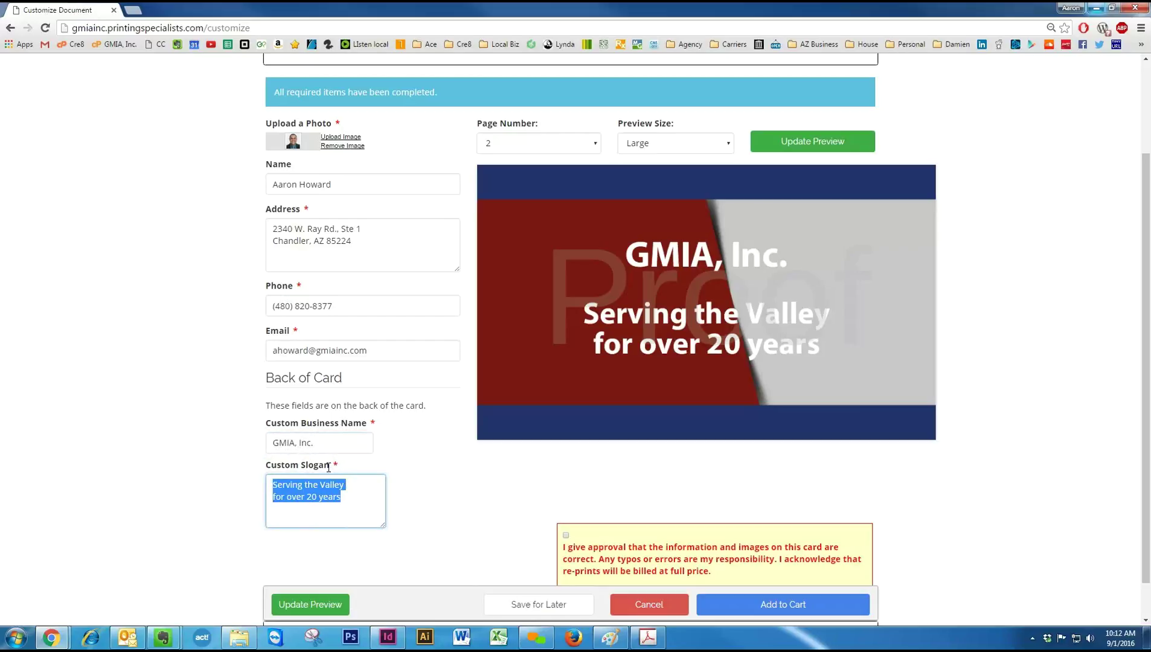
{"action": "left_click", "coordinate": [438, 478]}
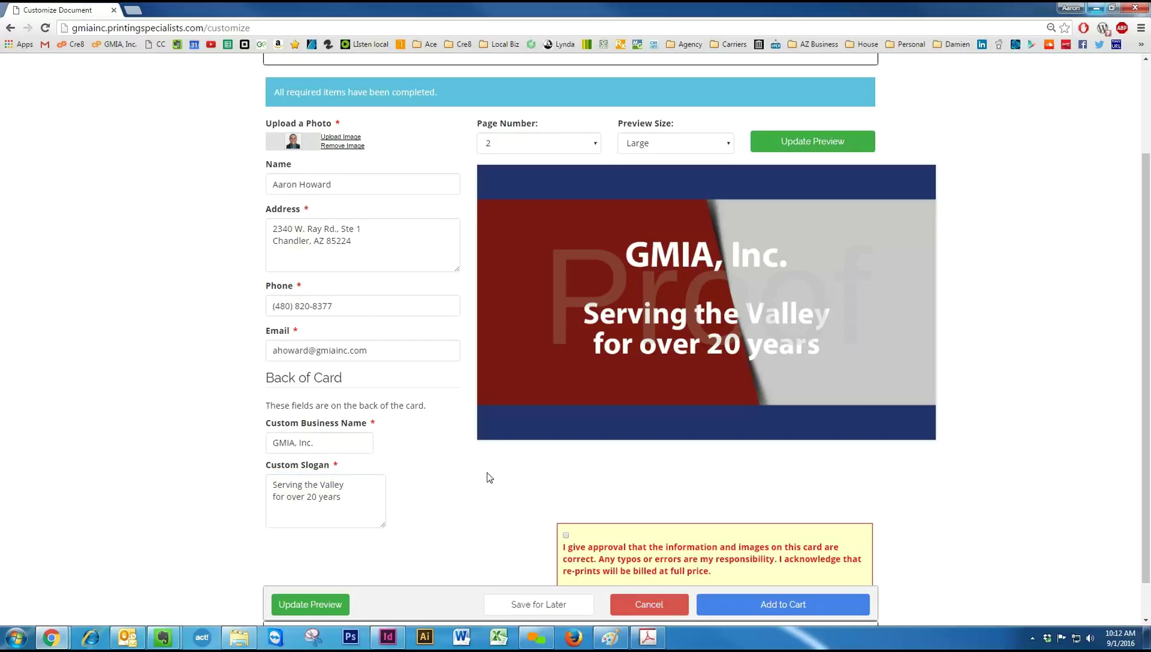
{"action": "scroll", "coordinate": [451, 474], "scroll_direction": "down", "scroll_amount": 1}
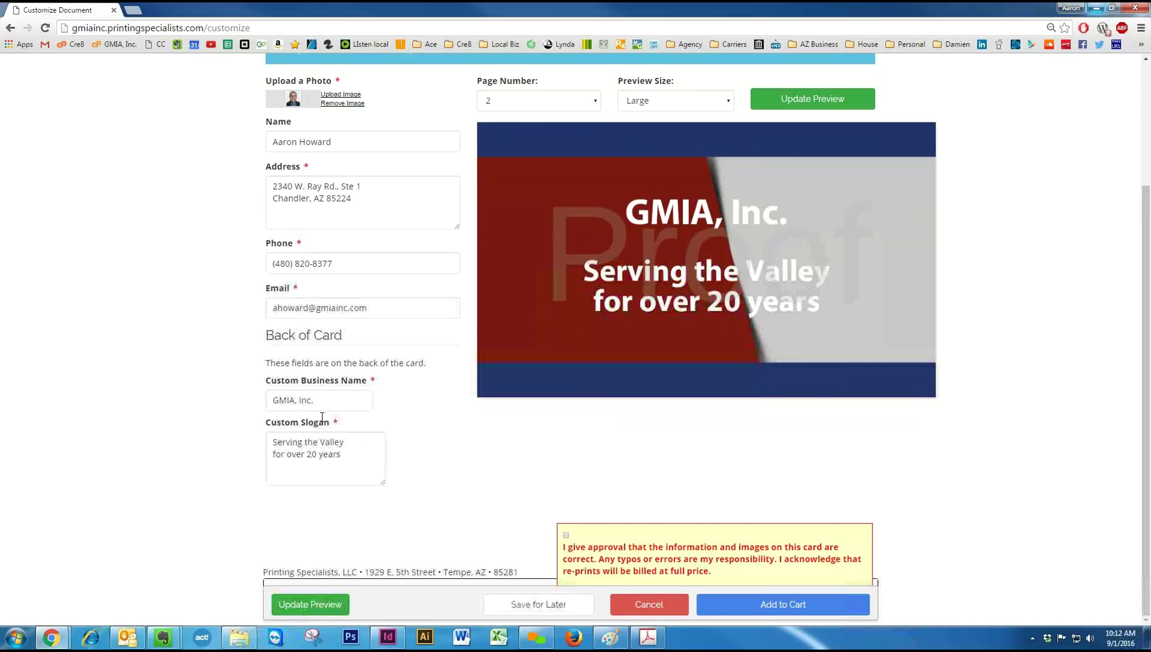
{"action": "left_click", "coordinate": [838, 104]}
{"action": "left_click", "coordinate": [554, 107]}
{"action": "left_click", "coordinate": [533, 118]}
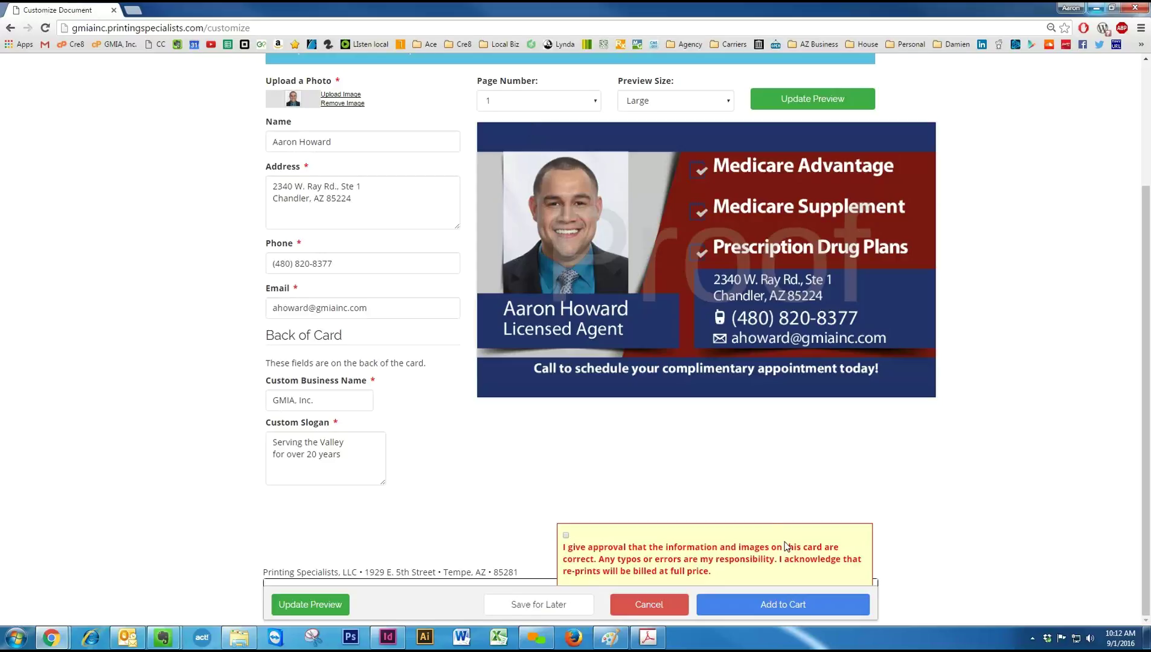
Approve the card proof and add the 1,000 business cards to the cart ($42.16 total).
{"action": "left_click", "coordinate": [566, 536]}
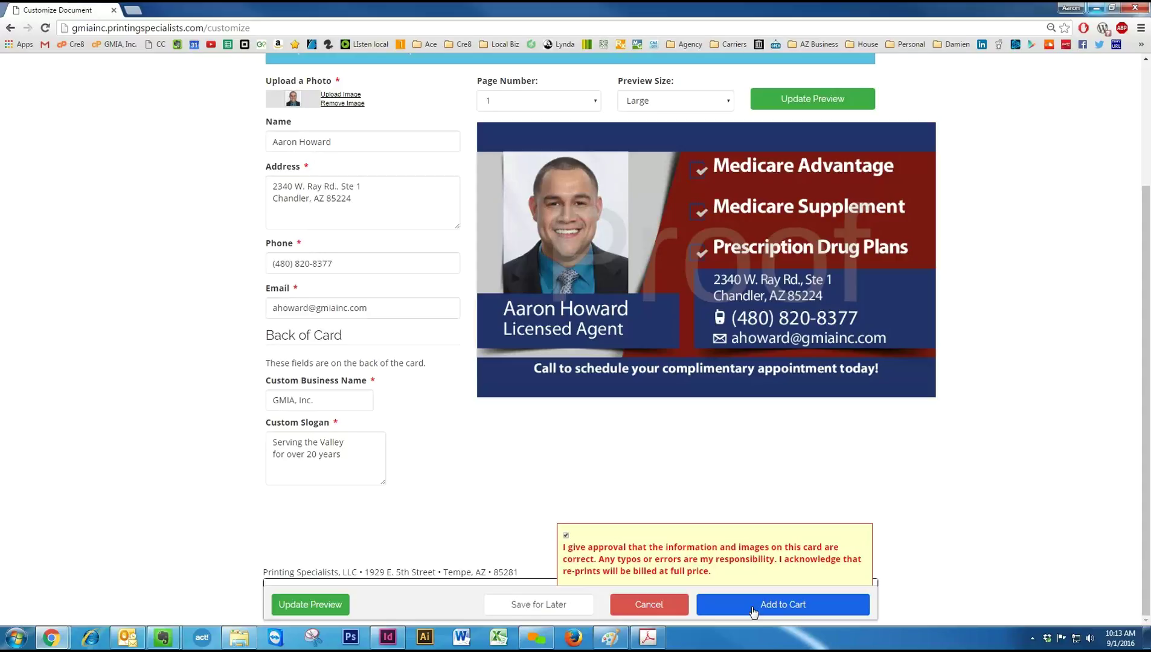
{"action": "left_click", "coordinate": [750, 608]}
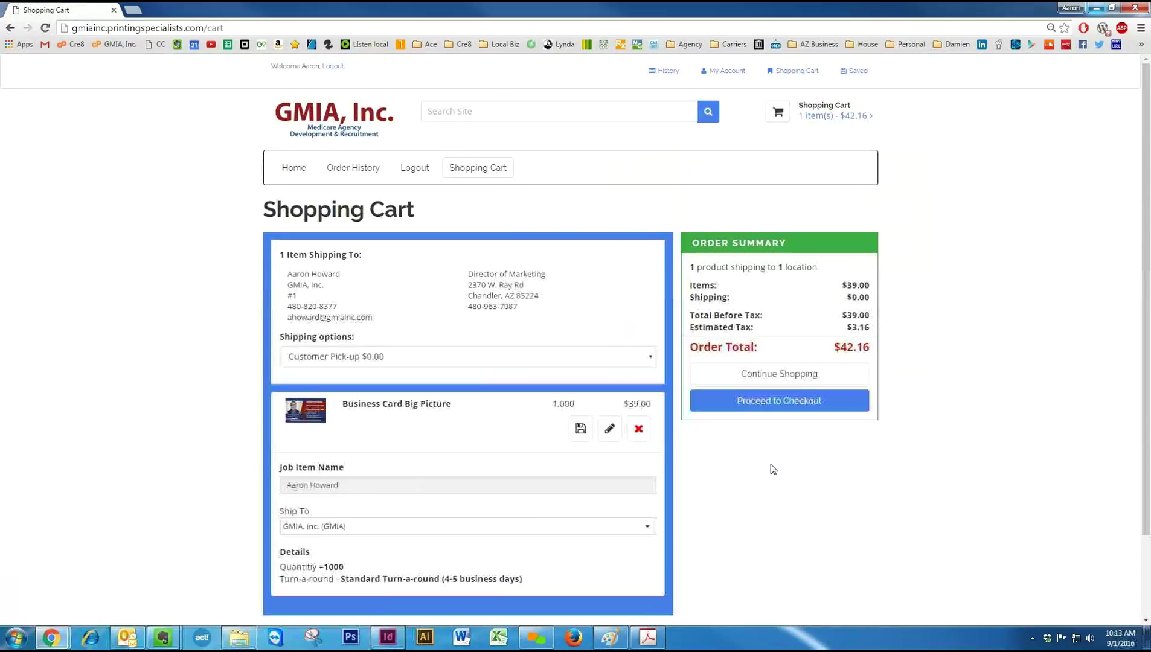
{"action": "left_click", "coordinate": [794, 379]}
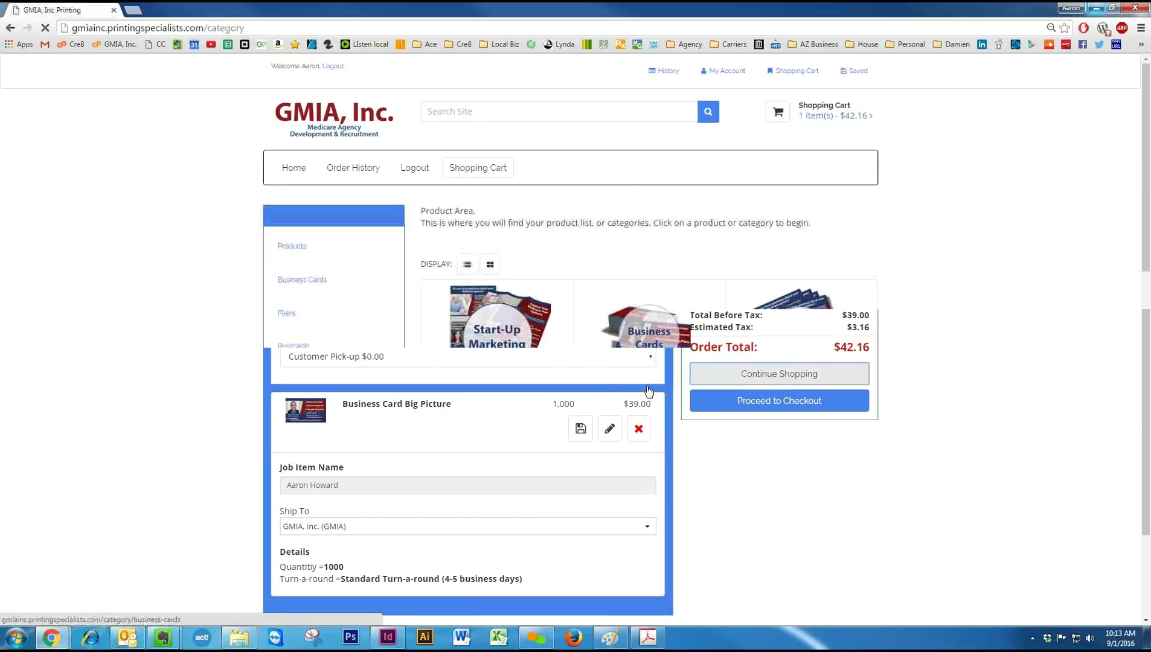
Open the Start-Up Marketing category and the Brochure Broker Trifold page ($152.00 for 500).
{"action": "left_click", "coordinate": [482, 339]}
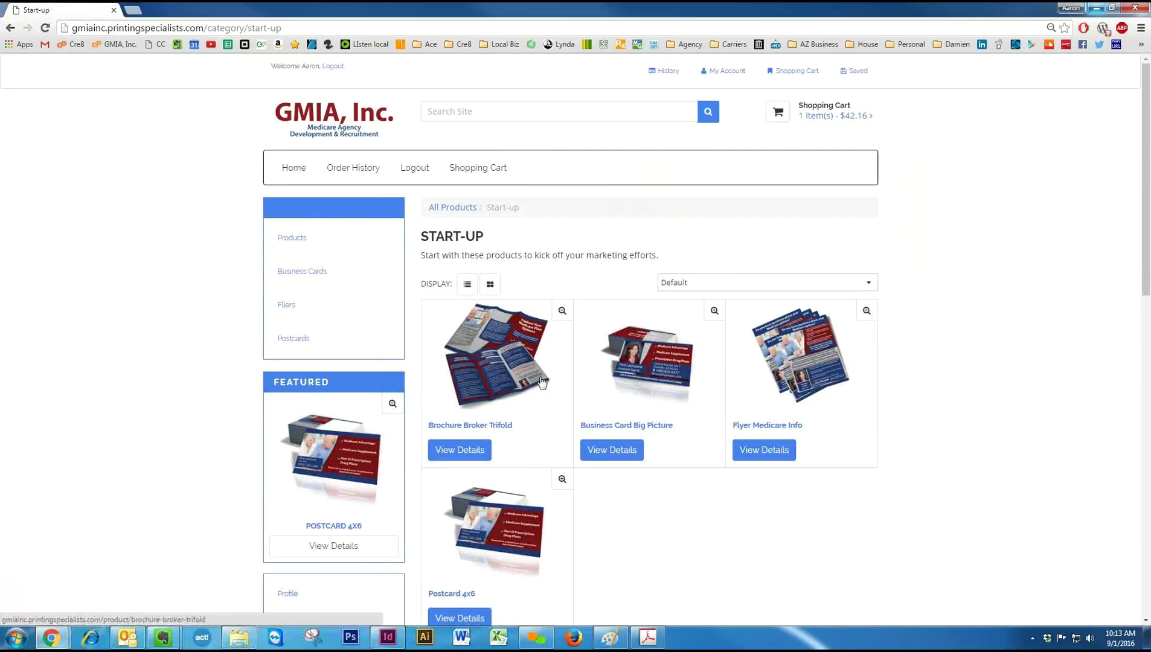
{"action": "left_click", "coordinate": [473, 377]}
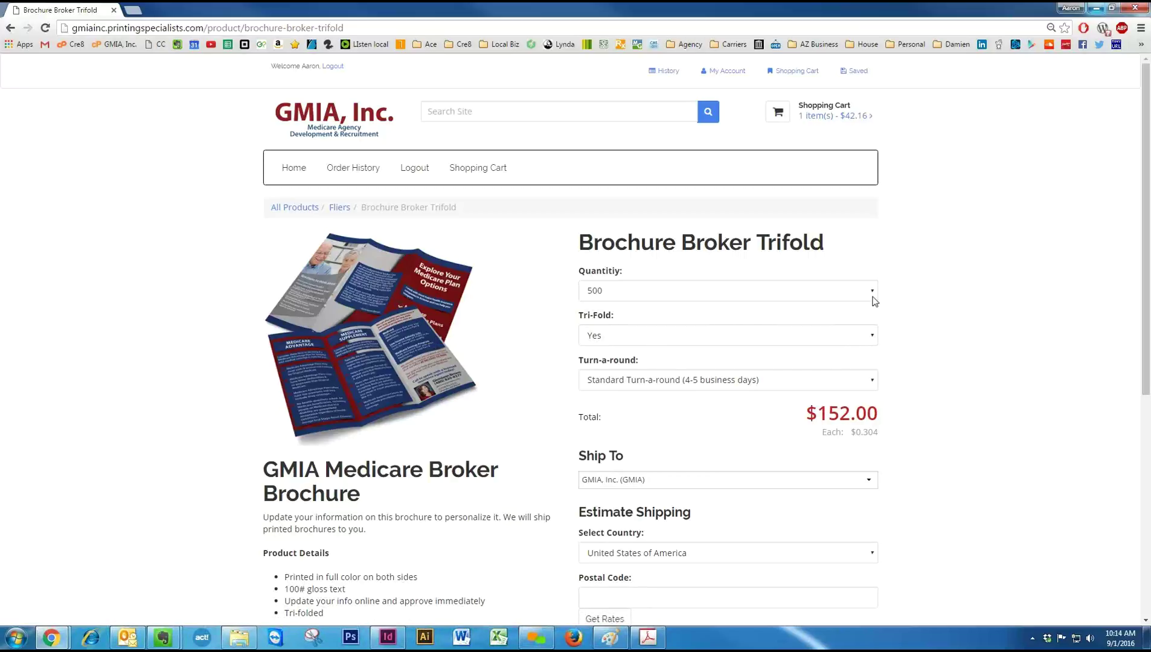
Scroll down the Brochure Broker Trifold page and begin customizing the brochure order.
{"action": "scroll", "coordinate": [836, 311], "scroll_direction": "down", "scroll_amount": 2}
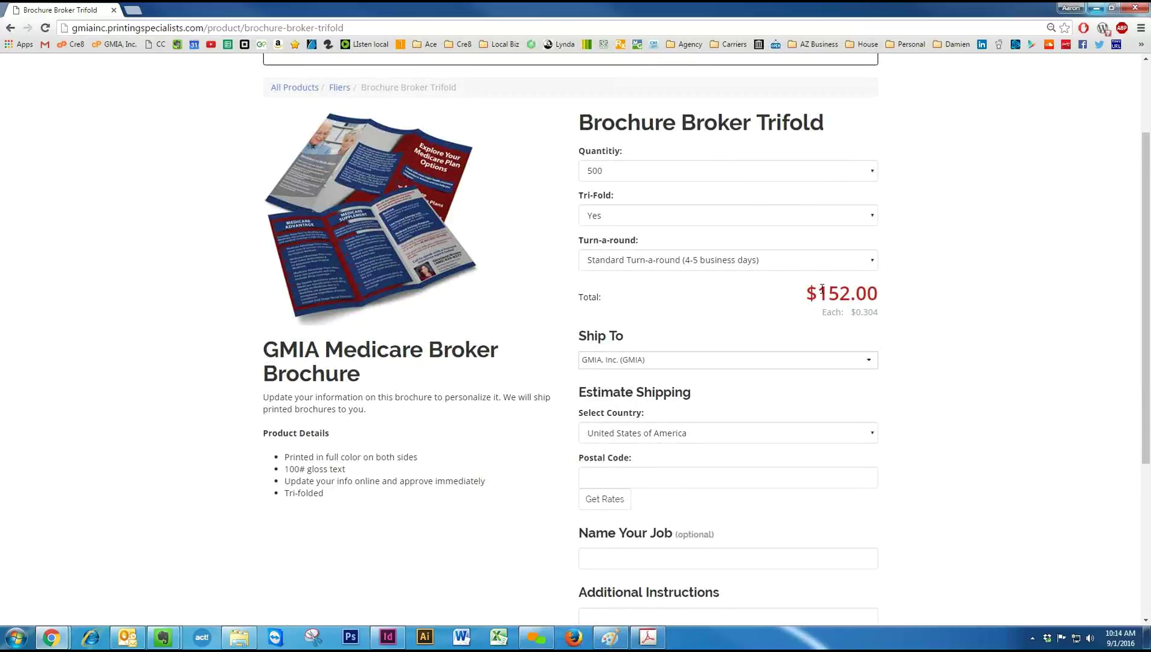
{"action": "scroll", "coordinate": [773, 363], "scroll_direction": "down", "scroll_amount": 3}
{"action": "left_click", "coordinate": [725, 573]}
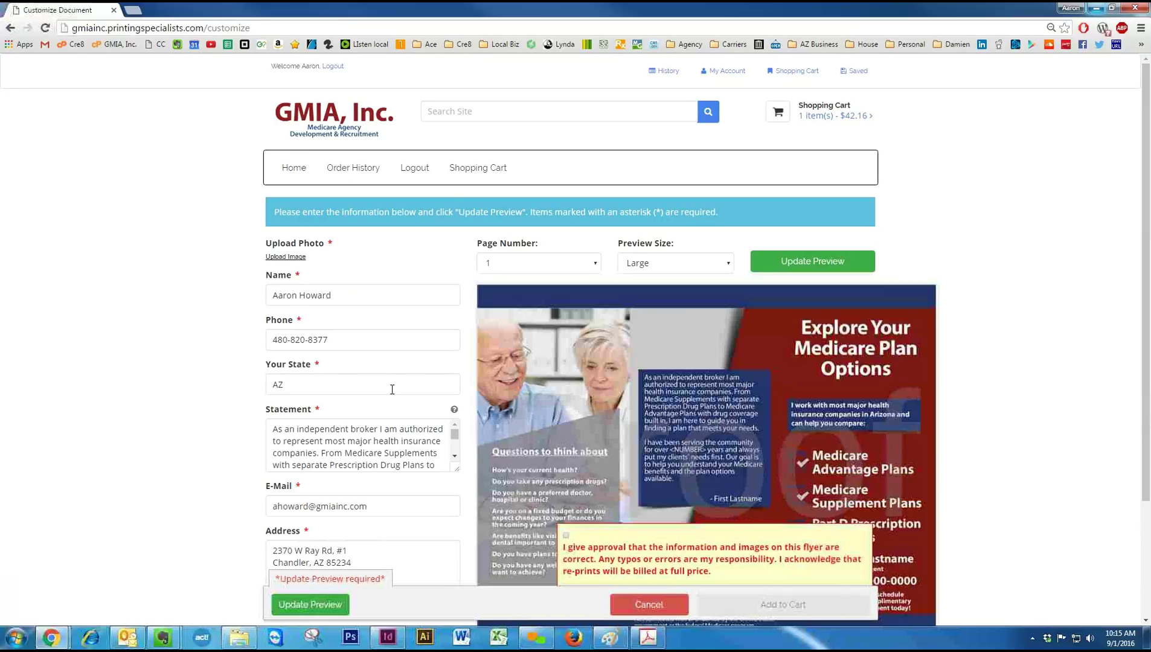
Focus the brochure's Name field, then launch the photo upload wizard under Upload Photo.
{"action": "left_click", "coordinate": [338, 296]}
{"action": "scroll", "coordinate": [390, 284], "scroll_direction": "down", "scroll_amount": 1}
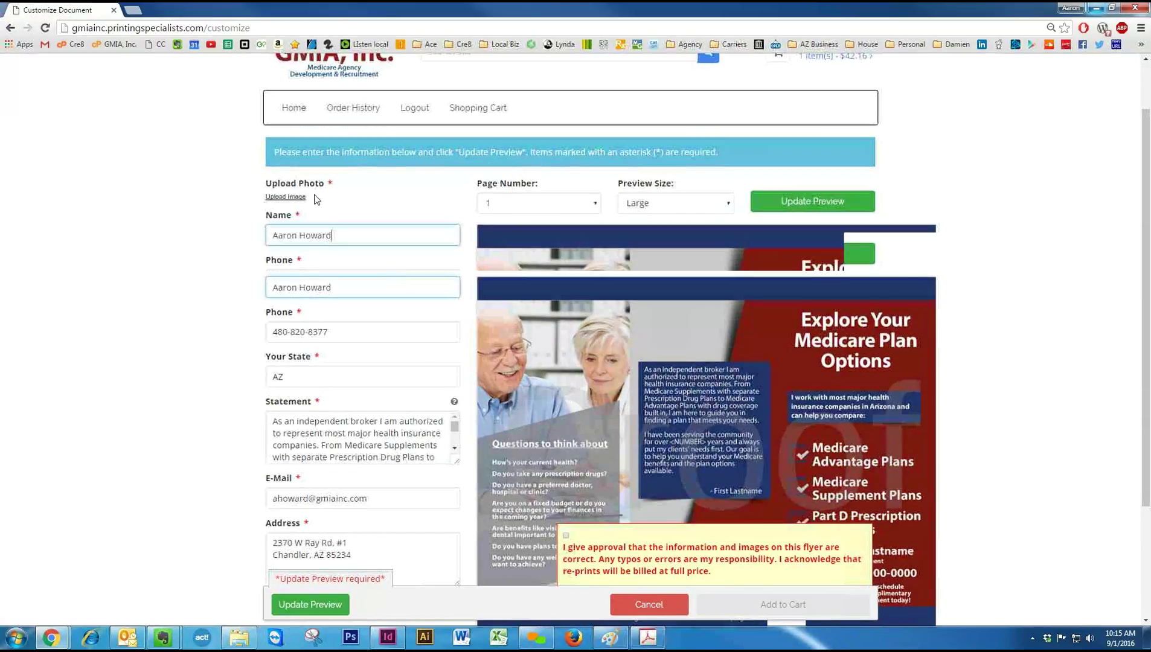
{"action": "left_click", "coordinate": [300, 200]}
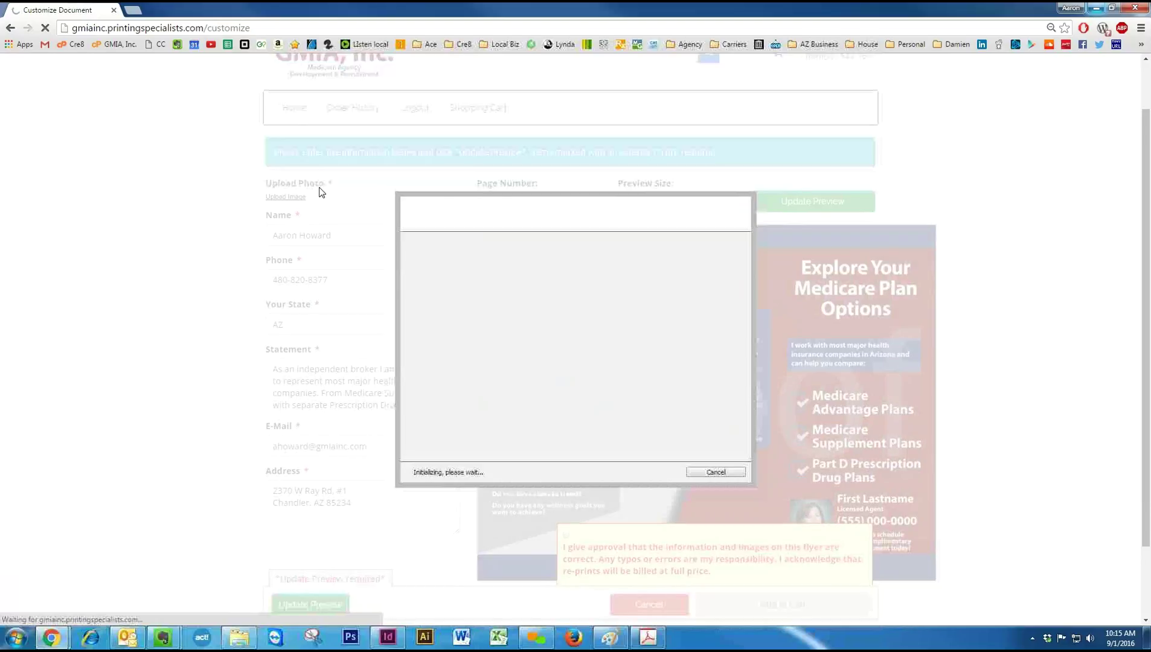
Upload the headshot photo, crop it to 1109 x 1402, and attach it to the brochure form.
{"action": "left_click", "coordinate": [661, 474]}
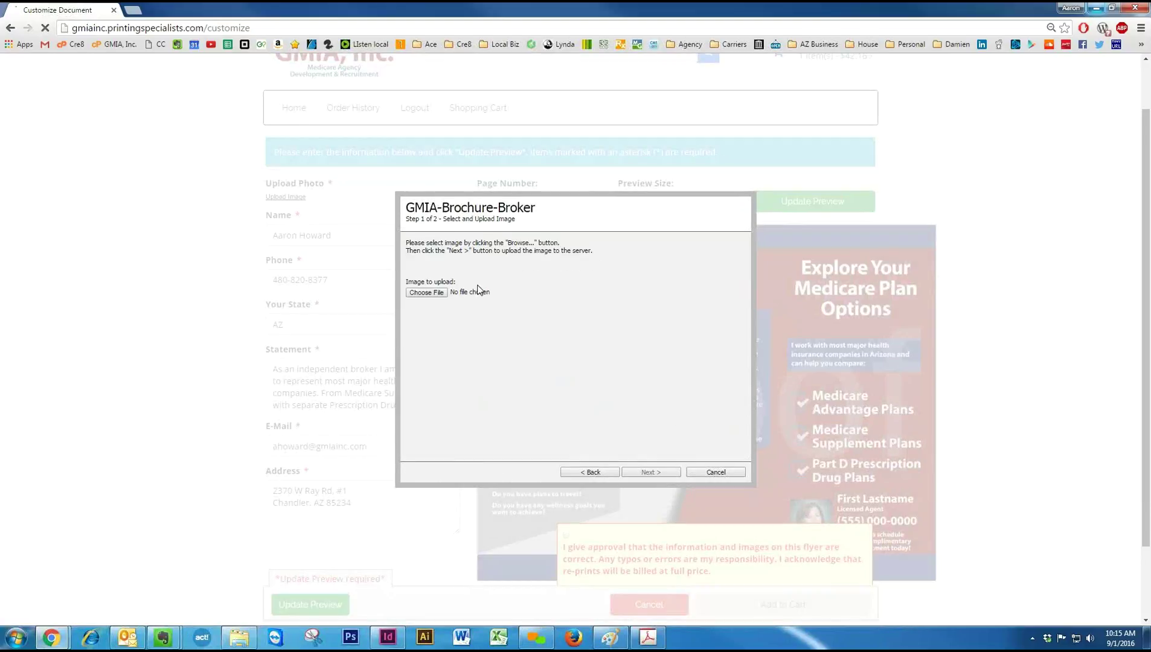
{"action": "left_click", "coordinate": [436, 294]}
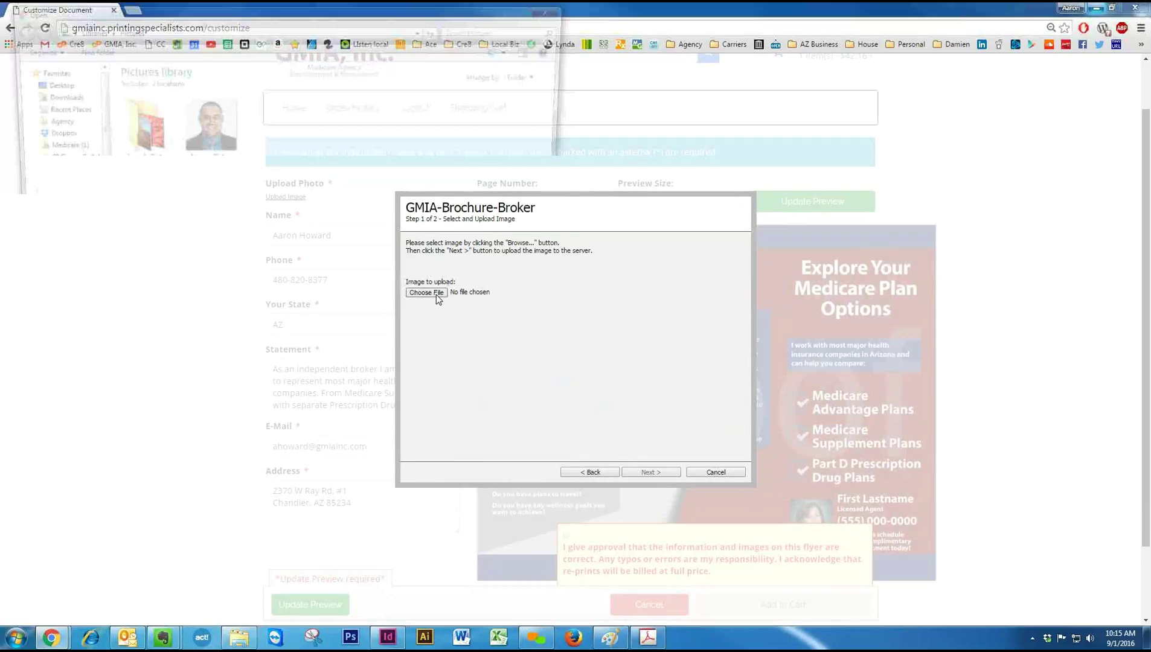
{"action": "double_click", "coordinate": [208, 127]}
{"action": "left_click", "coordinate": [650, 472]}
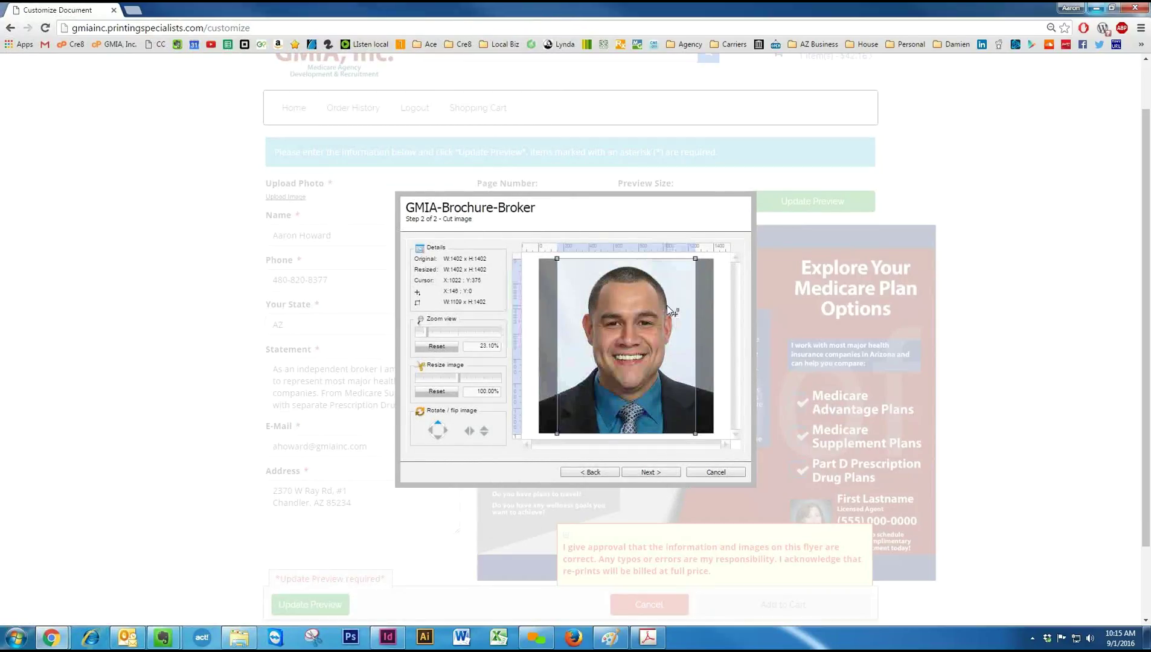
{"action": "left_click_drag", "start_coordinate": [671, 310], "coordinate": [673, 309]}
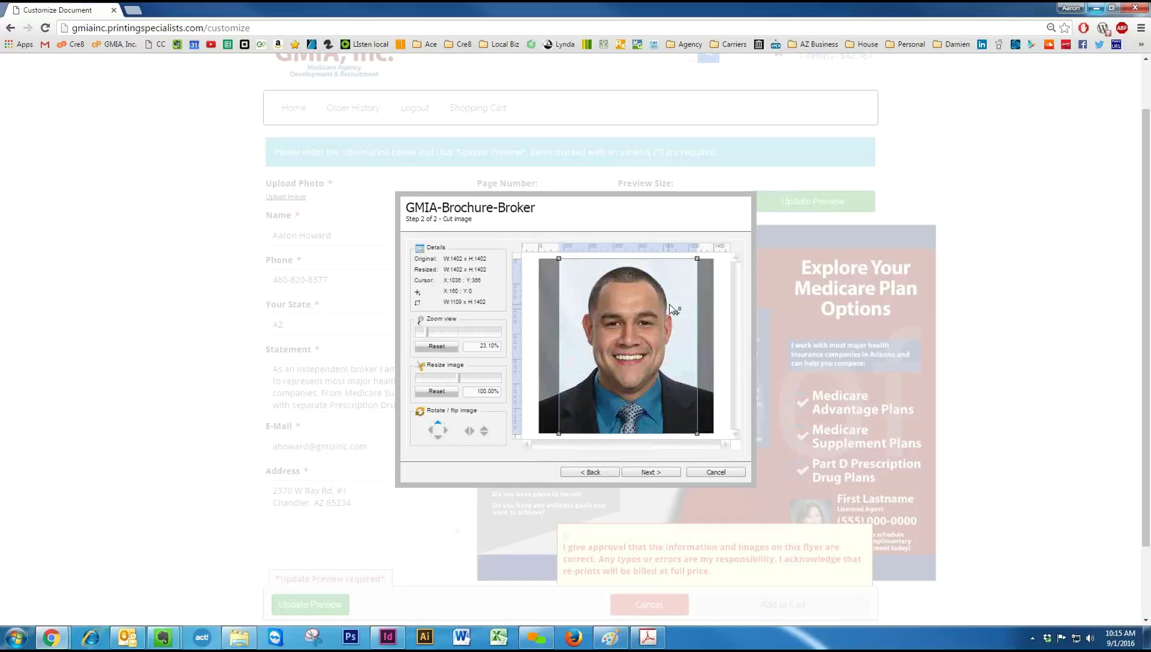
{"action": "left_click", "coordinate": [656, 472]}
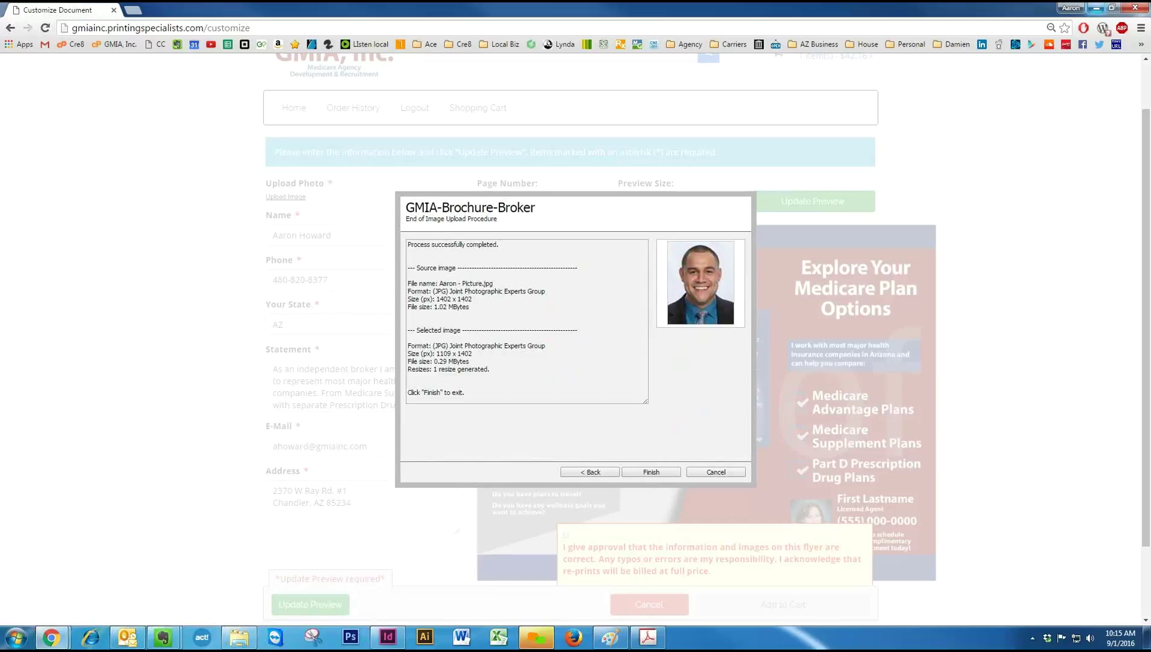
{"action": "left_click", "coordinate": [656, 471]}
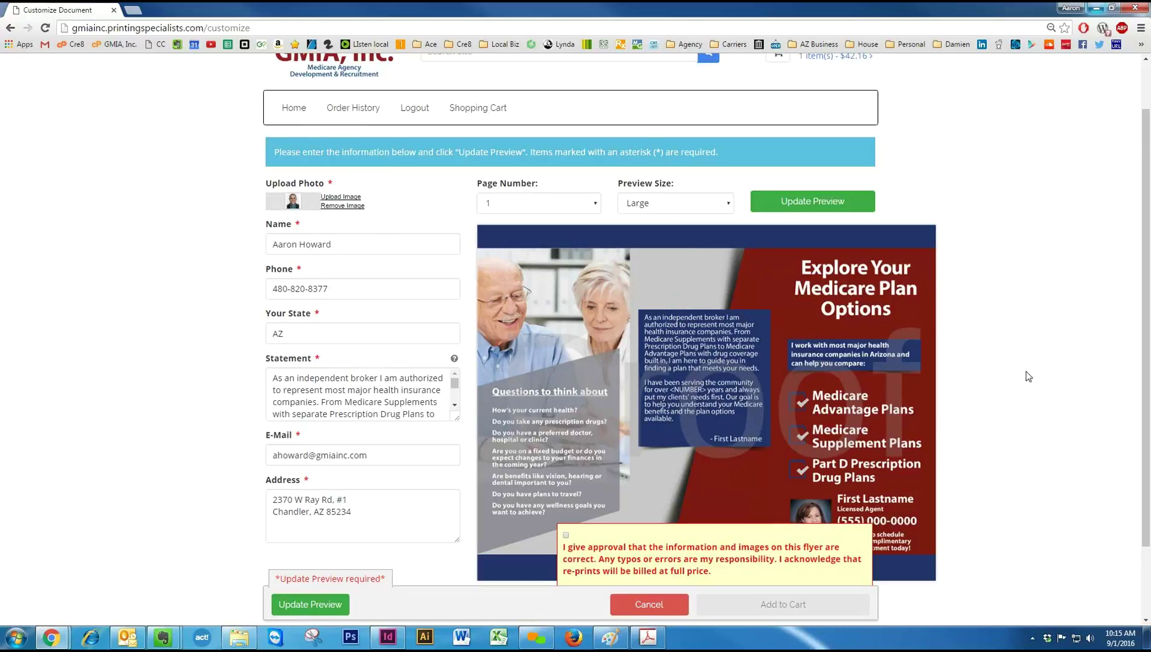
Check the Name, Phone and Statement fields of the brochure form.
{"action": "scroll", "coordinate": [333, 211], "scroll_direction": "down", "scroll_amount": 1}
{"action": "left_click", "coordinate": [357, 184]}
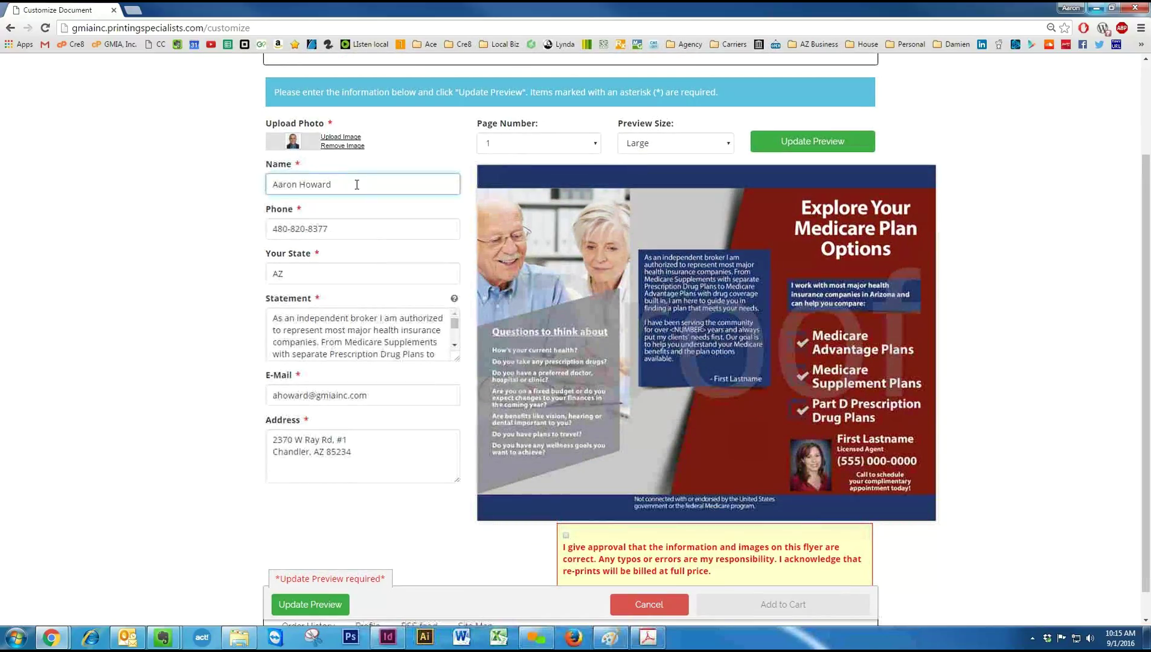
{"action": "left_click", "coordinate": [371, 225]}
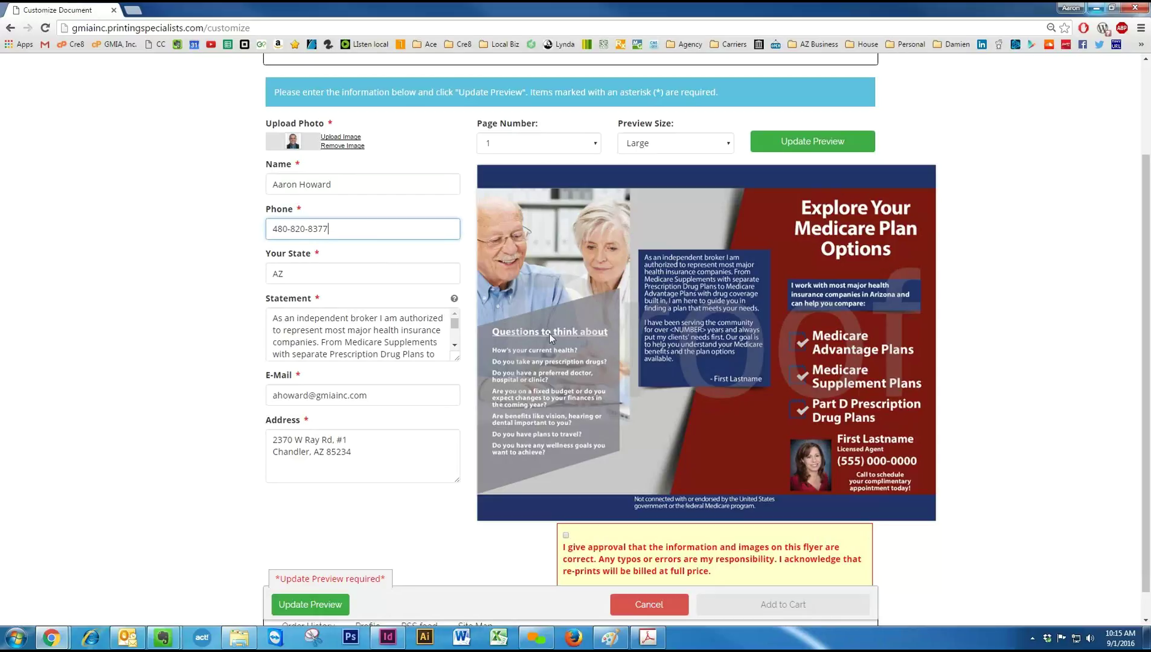
{"action": "left_click", "coordinate": [422, 339]}
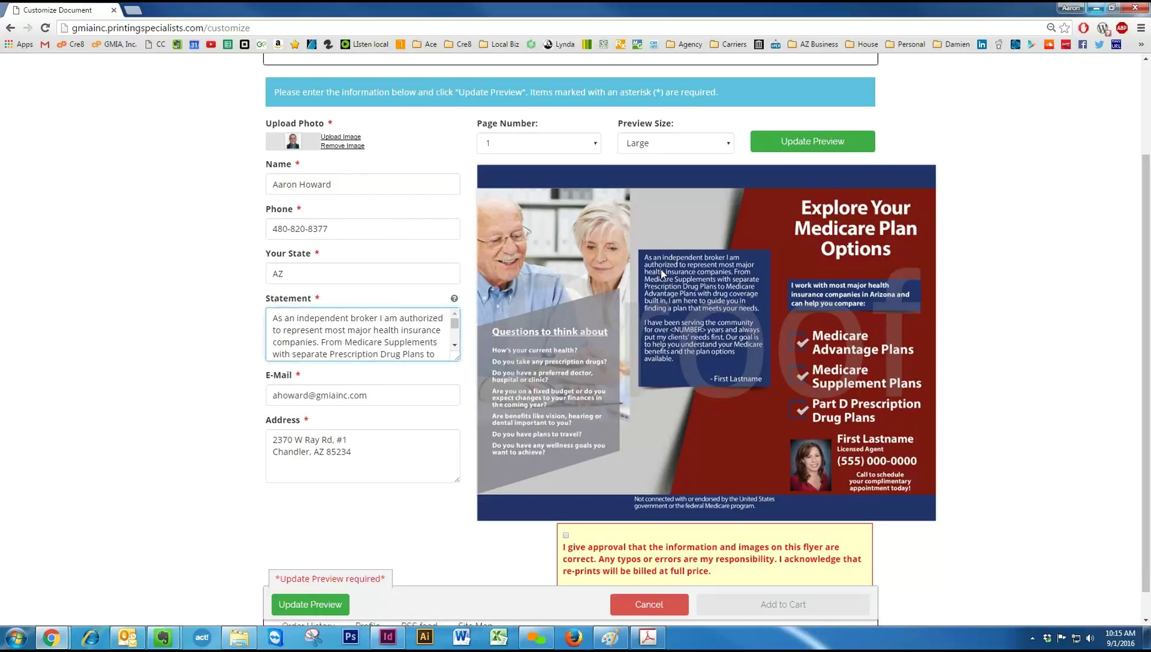
{"action": "left_click_drag", "start_coordinate": [285, 318], "coordinate": [366, 354]}
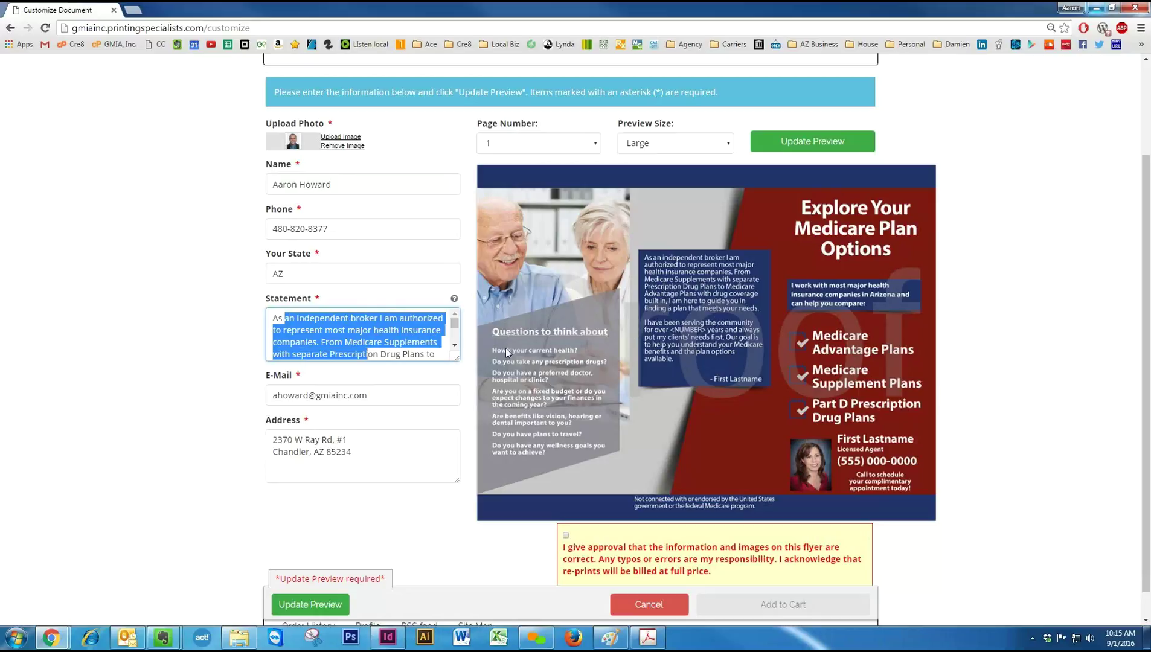
{"action": "left_click", "coordinate": [413, 331]}
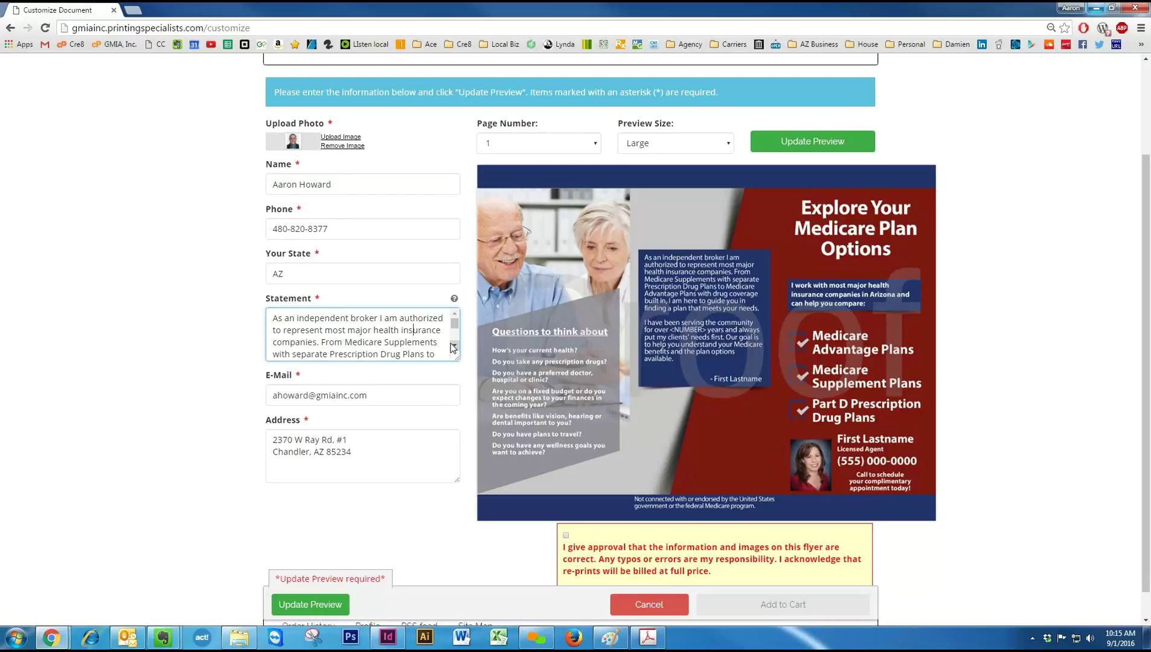
Replace the <NUMBER> placeholder in the Statement with 5 and refresh the flyer preview.
{"action": "scroll", "coordinate": [454, 349], "scroll_direction": "down", "scroll_amount": 2}
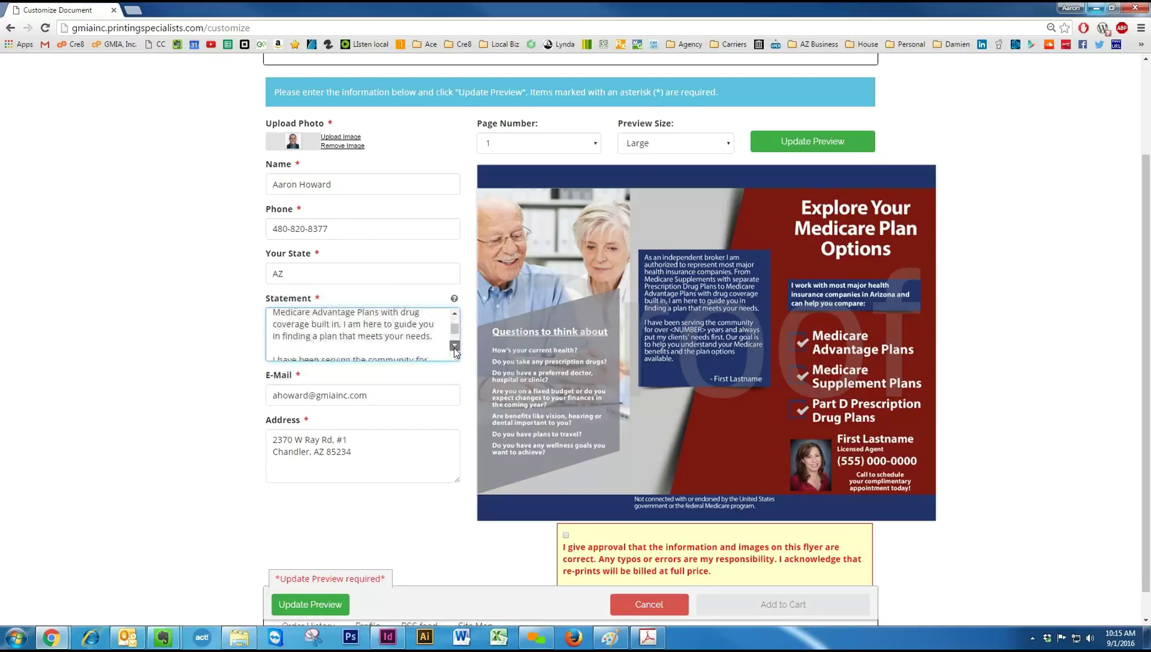
{"action": "scroll", "coordinate": [454, 351], "scroll_direction": "down", "scroll_amount": 1}
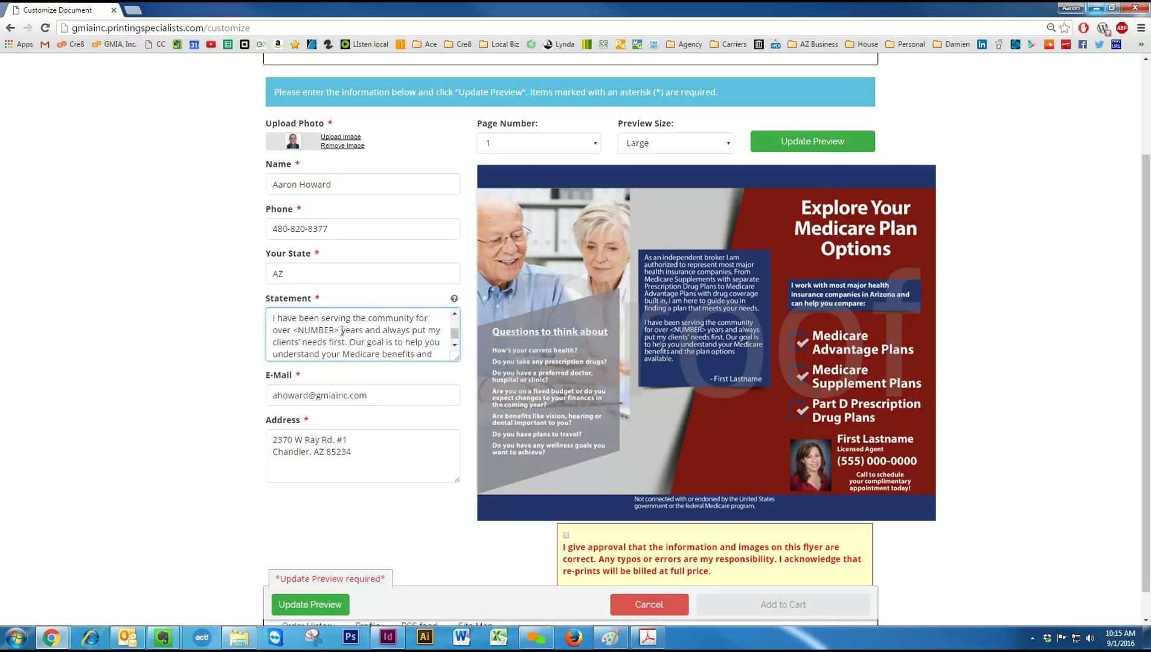
{"action": "left_click_drag", "start_coordinate": [340, 331], "coordinate": [296, 332]}
{"action": "type", "text": "5"}
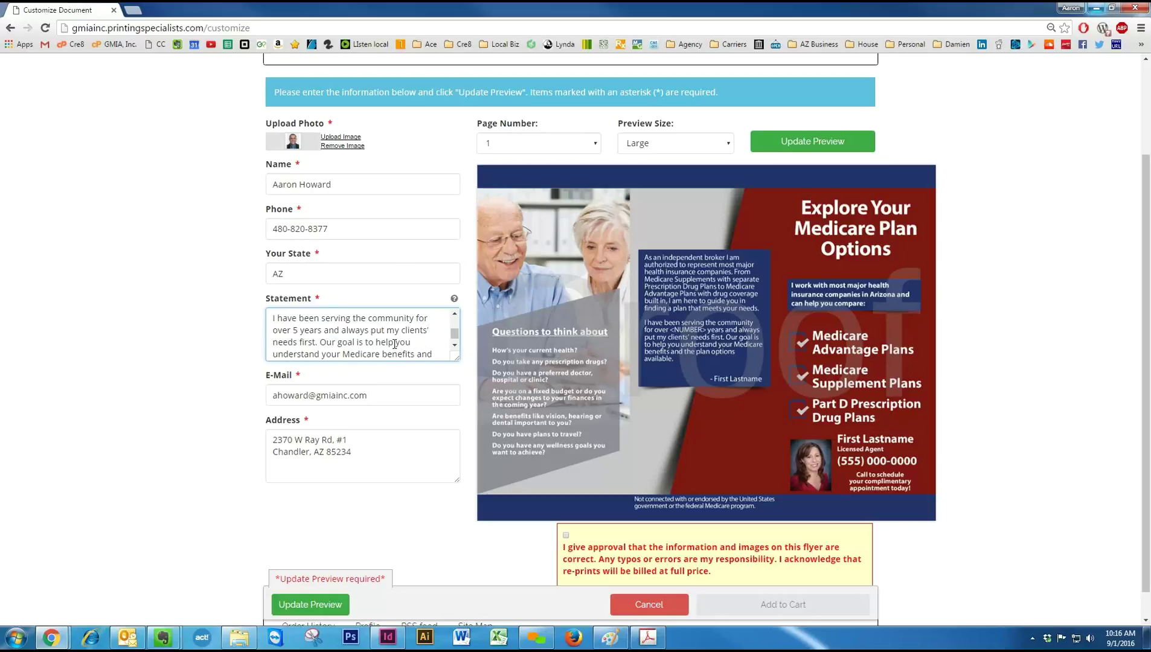
{"action": "left_click", "coordinate": [454, 347]}
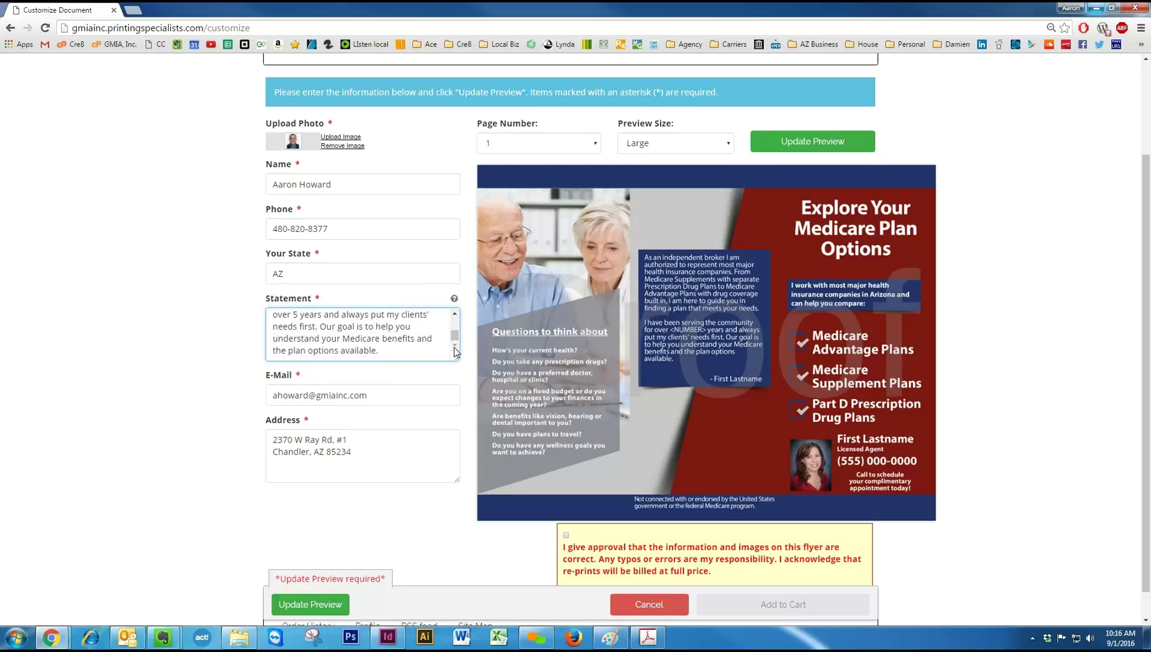
{"action": "left_click", "coordinate": [773, 143]}
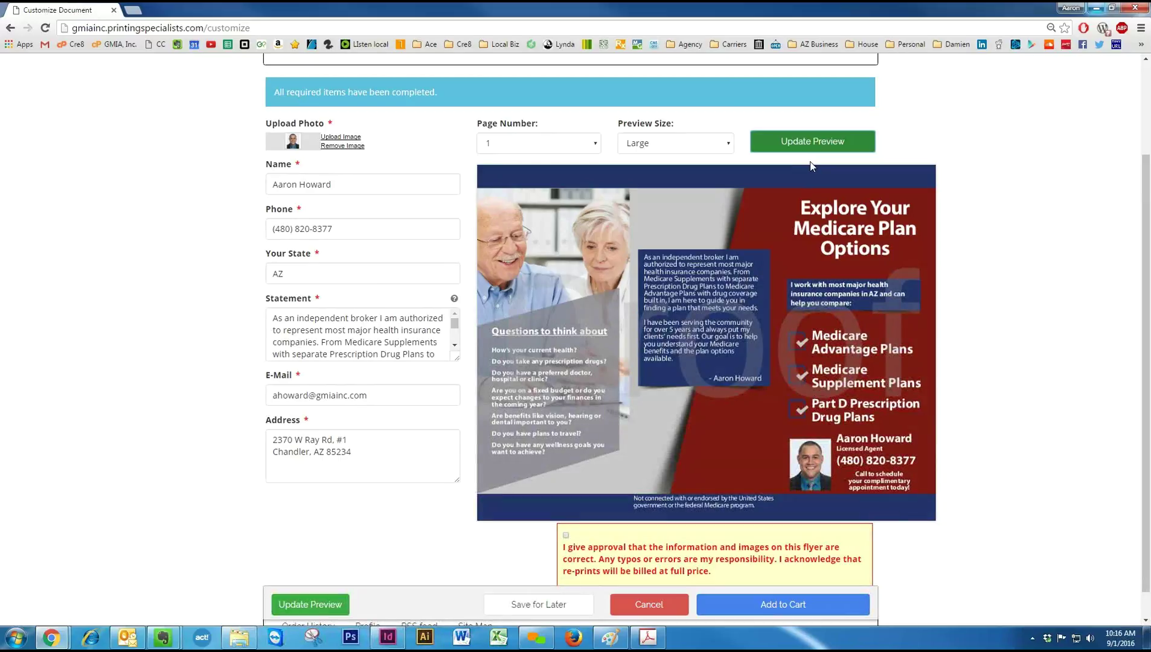
Preview page 2 of the personalized brochure.
{"action": "left_click", "coordinate": [525, 151]}
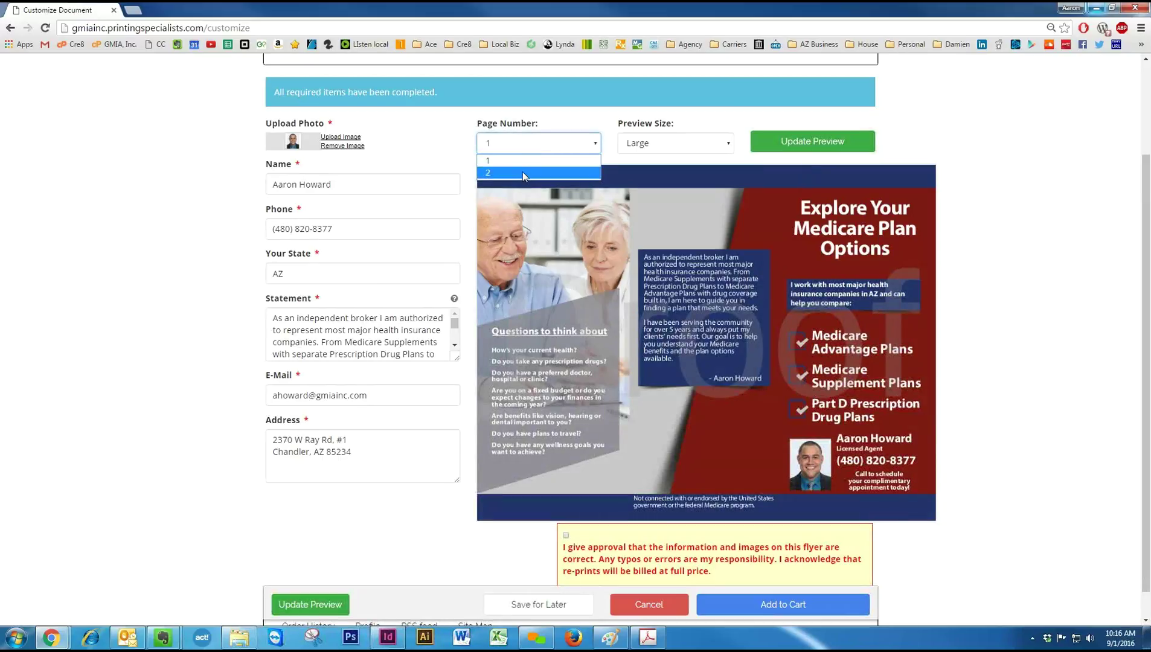
{"action": "left_click", "coordinate": [523, 172]}
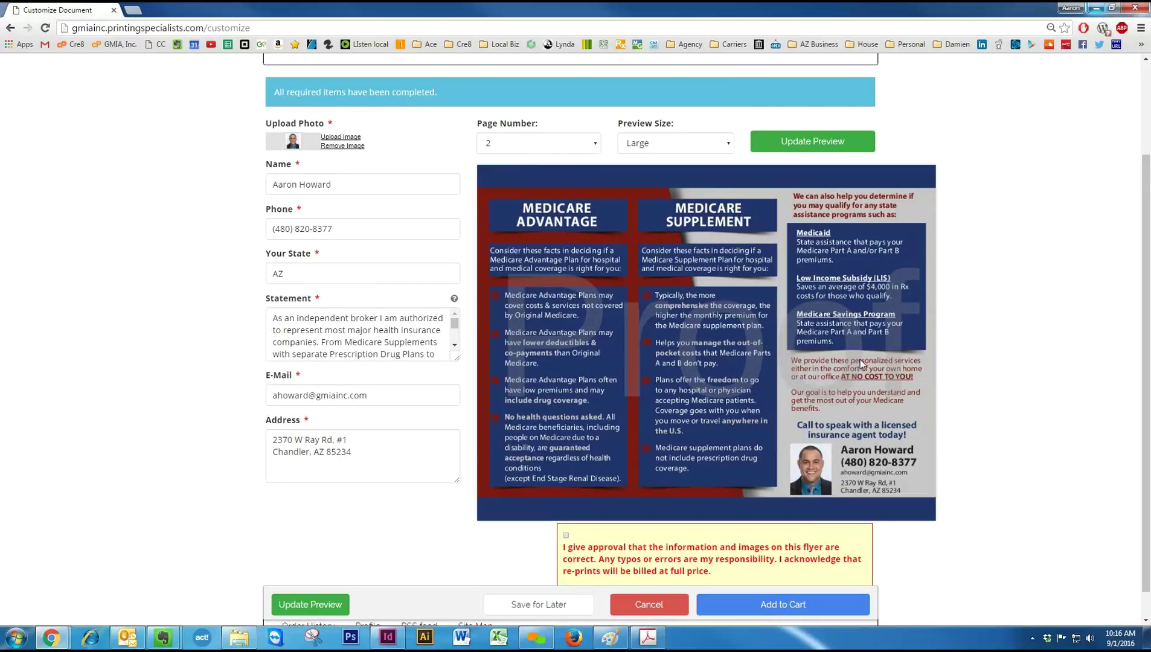
{"action": "scroll", "coordinate": [992, 371], "scroll_direction": "down", "scroll_amount": 1}
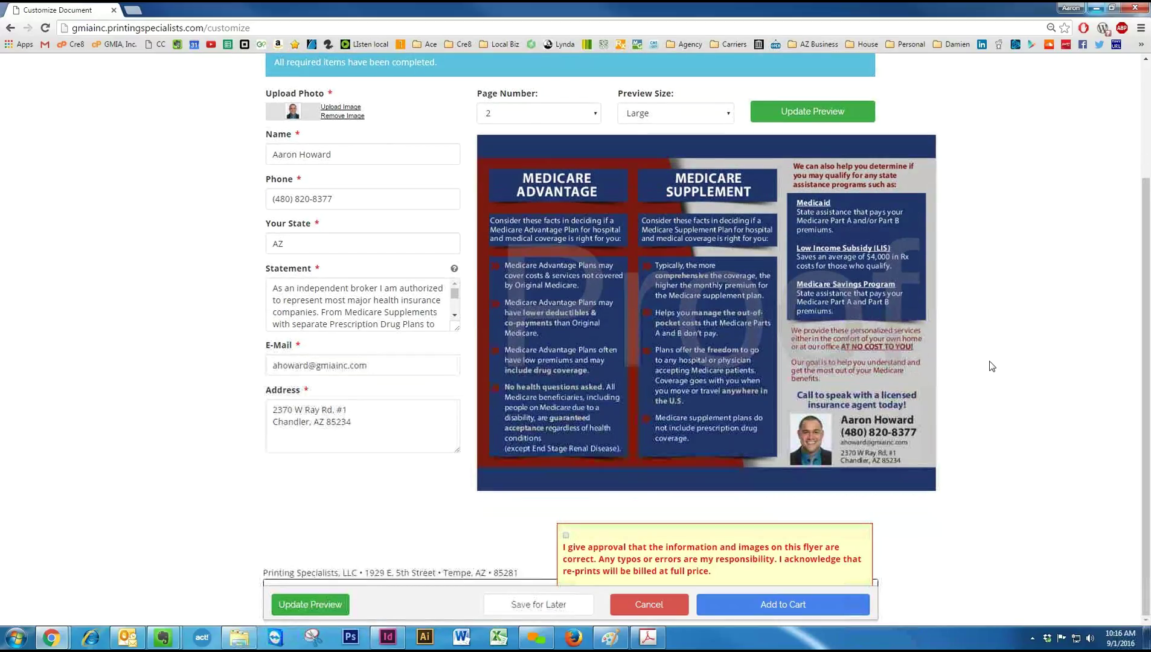
{"action": "scroll", "coordinate": [992, 366], "scroll_direction": "up", "scroll_amount": 1}
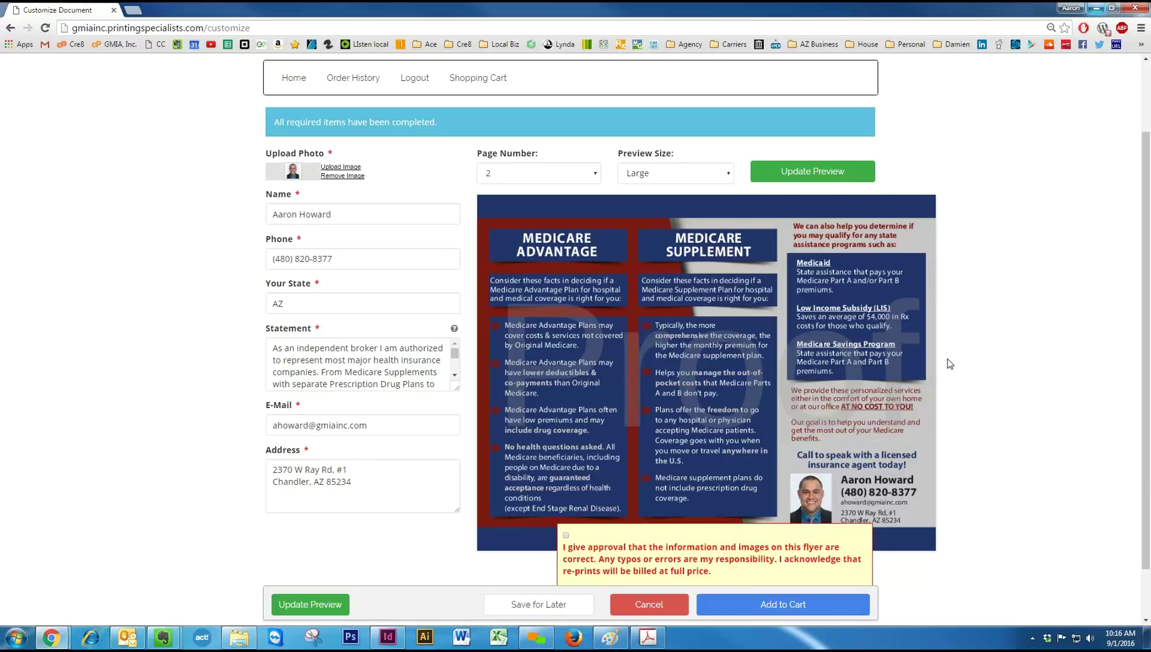
Approve the brochure proof and add it to the cart.
{"action": "scroll", "coordinate": [984, 364], "scroll_direction": "down", "scroll_amount": 1}
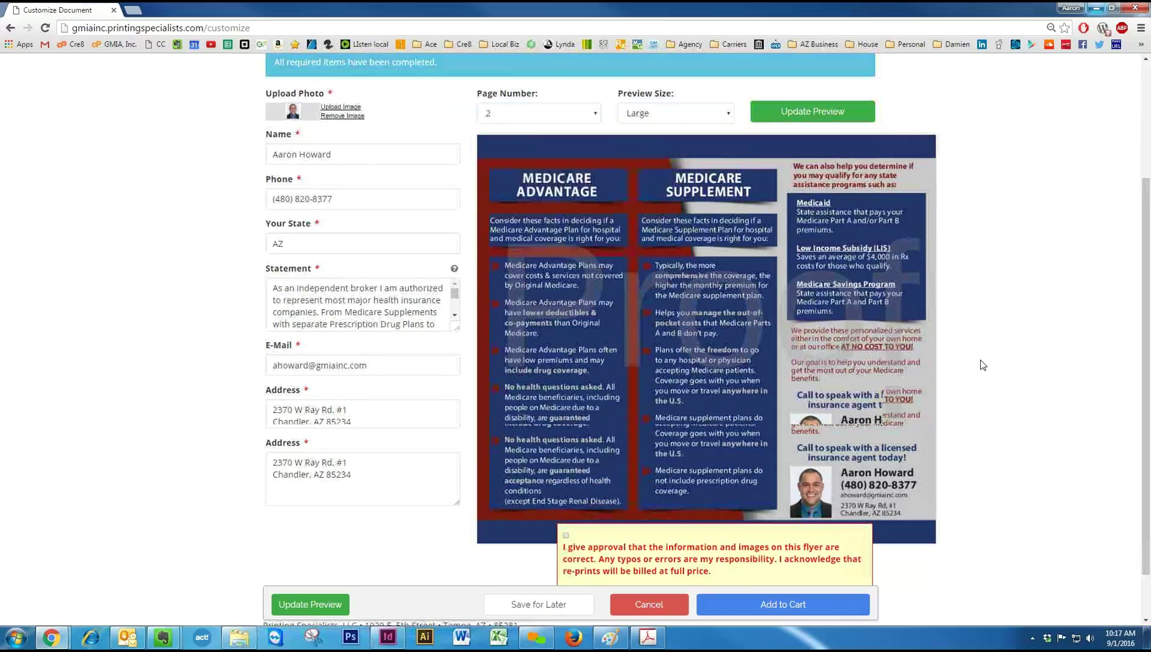
{"action": "left_click", "coordinate": [566, 535]}
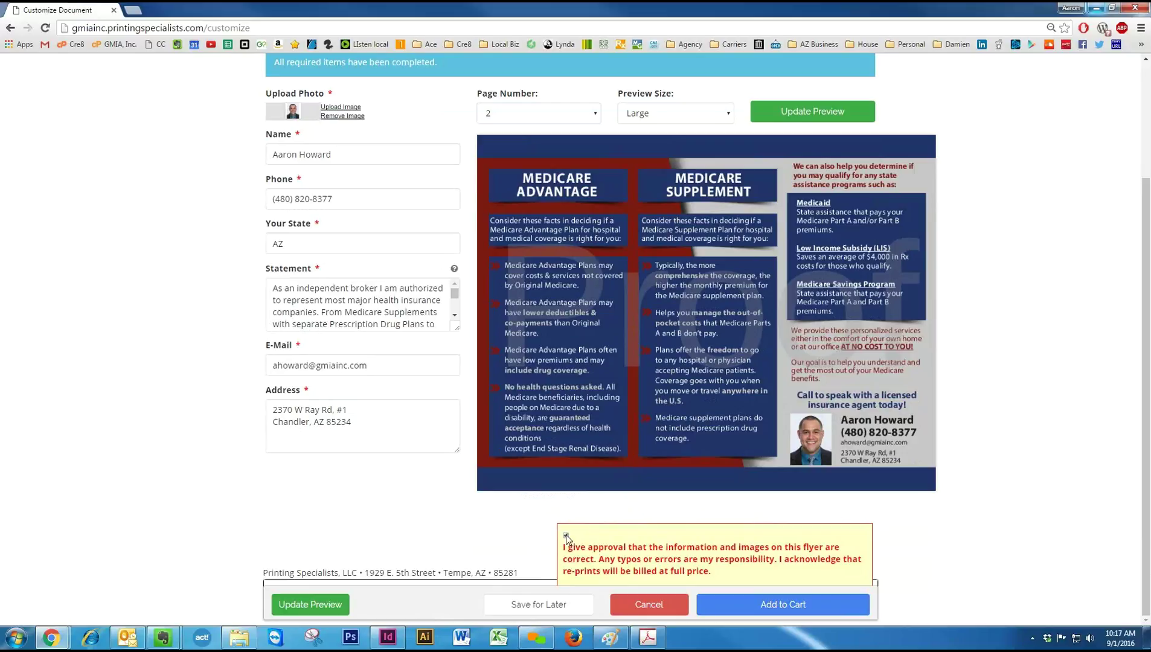
{"action": "left_click", "coordinate": [802, 612]}
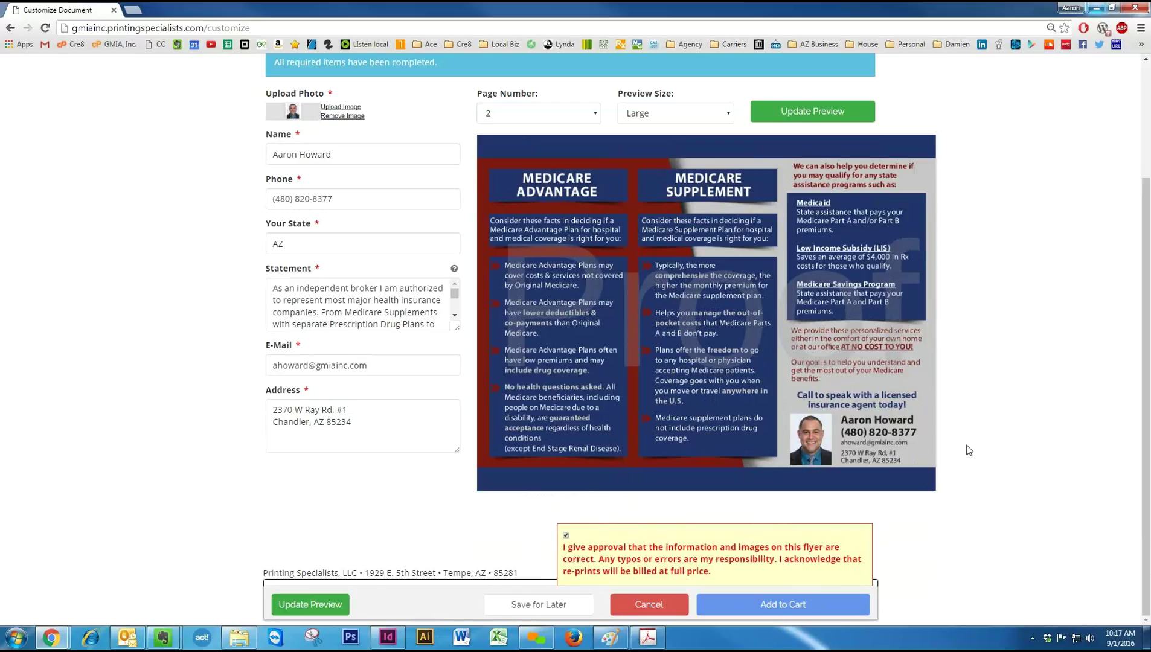
Add the brochure to the cart (2 items, $206.47) and open the Flyer Medicare Info product page.
{"action": "left_click", "coordinate": [775, 605]}
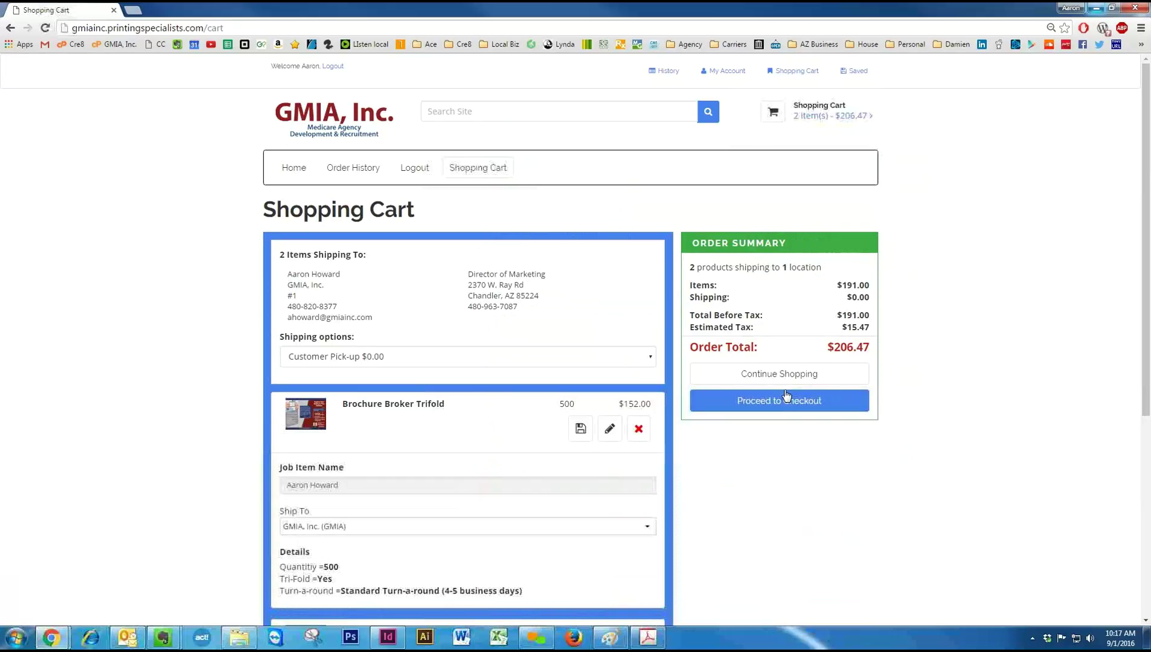
{"action": "left_click", "coordinate": [784, 377]}
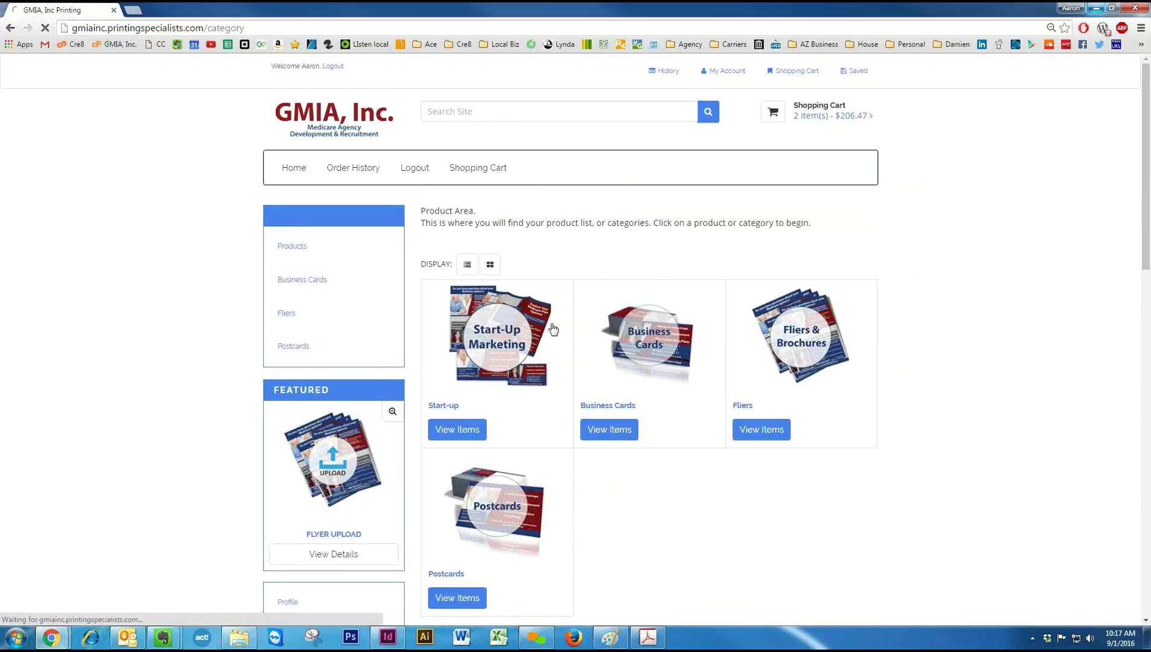
{"action": "left_click", "coordinate": [551, 328]}
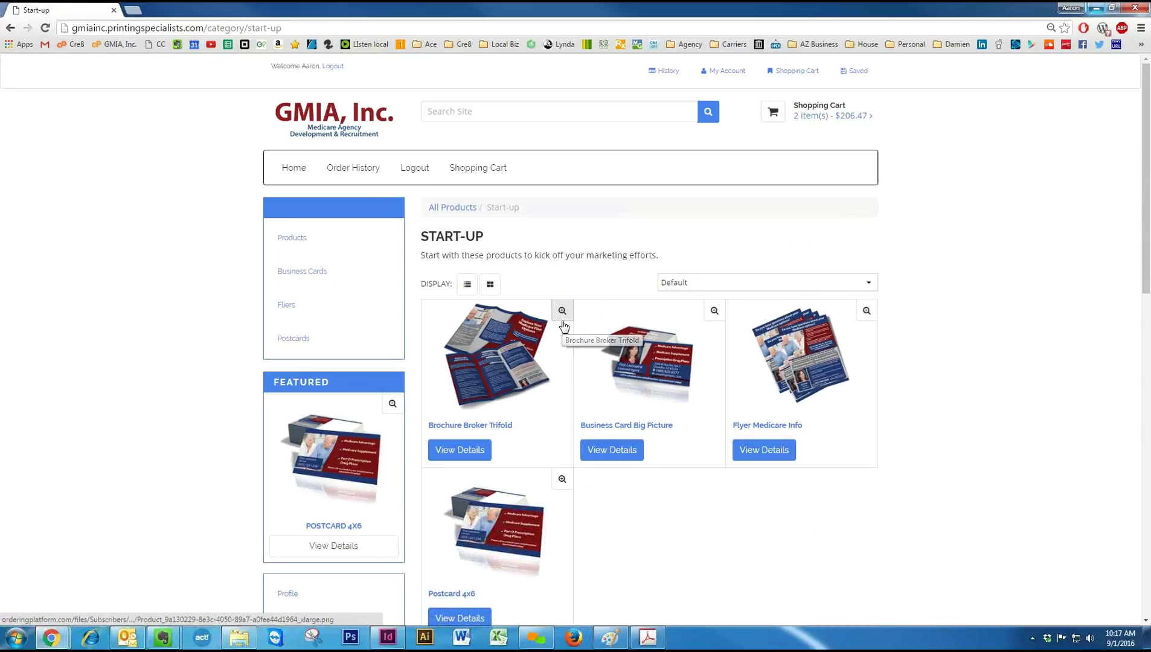
{"action": "scroll", "coordinate": [564, 326], "scroll_direction": "down", "scroll_amount": 1}
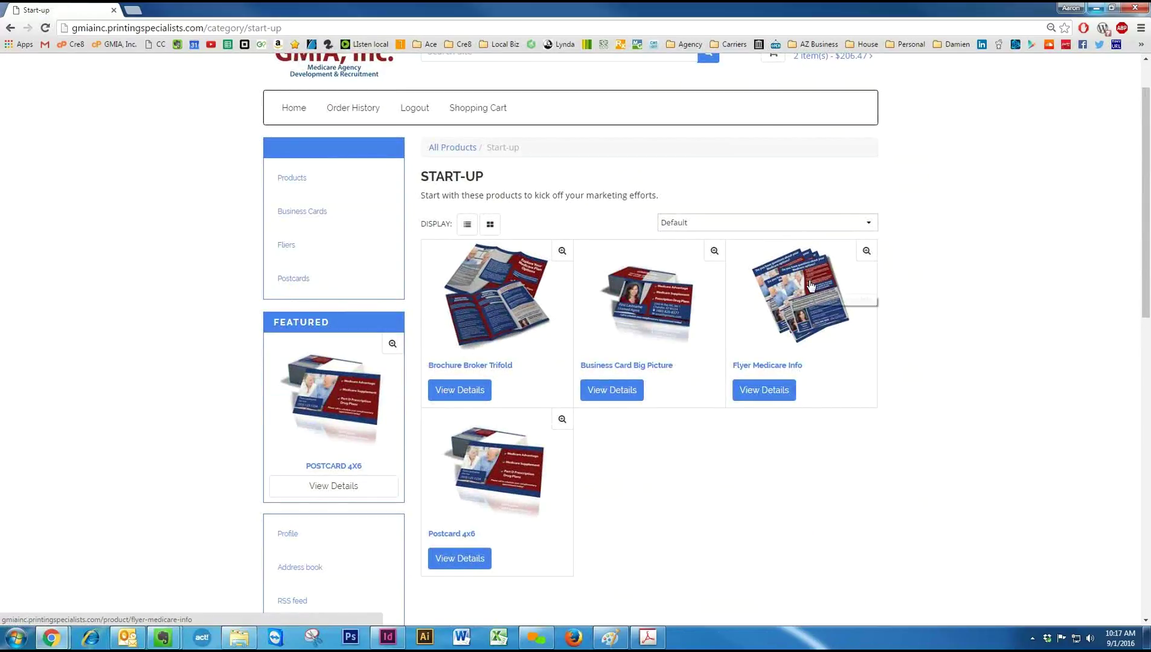
{"action": "left_click", "coordinate": [797, 291]}
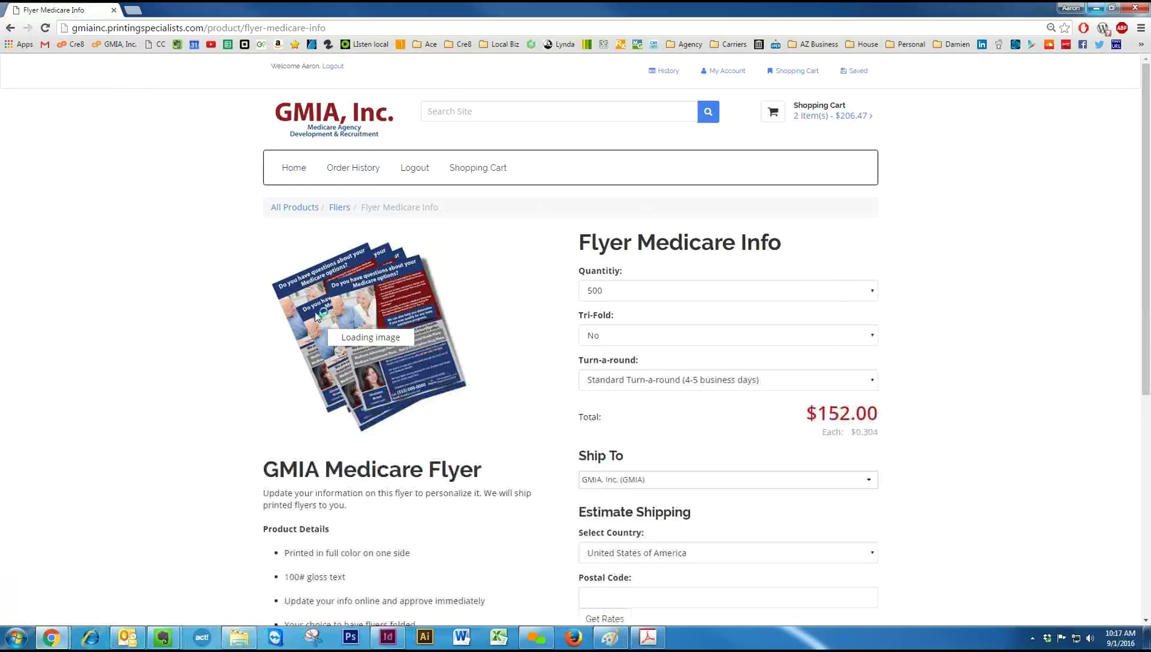
{"action": "scroll", "coordinate": [853, 533], "scroll_direction": "down", "scroll_amount": 3}
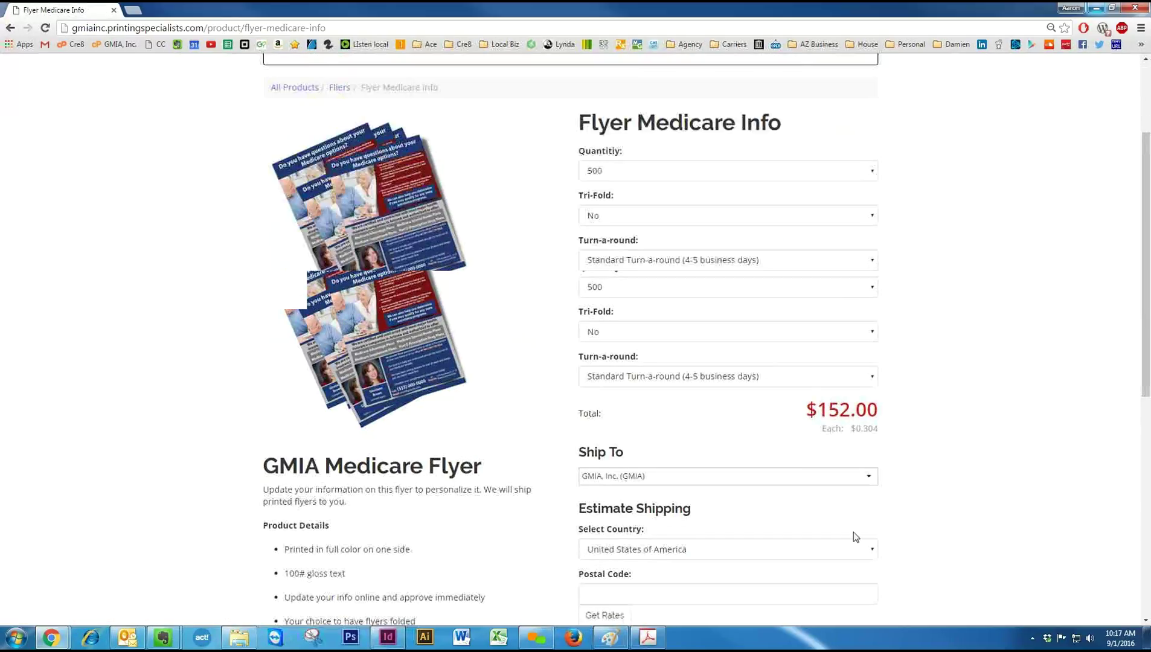
Start customizing the Medicare Info flyer and scroll through its form and page 1 preview.
{"action": "left_click", "coordinate": [584, 316]}
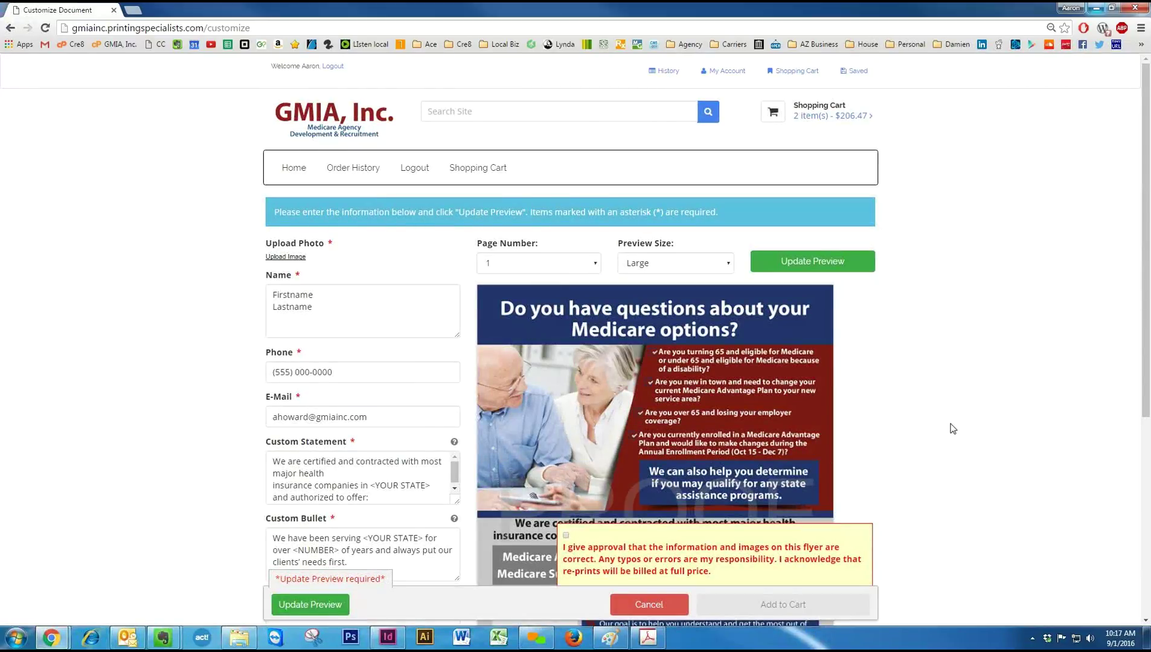
{"action": "scroll", "coordinate": [952, 431], "scroll_direction": "down", "scroll_amount": 1}
{"action": "scroll", "coordinate": [954, 430], "scroll_direction": "down", "scroll_amount": 3}
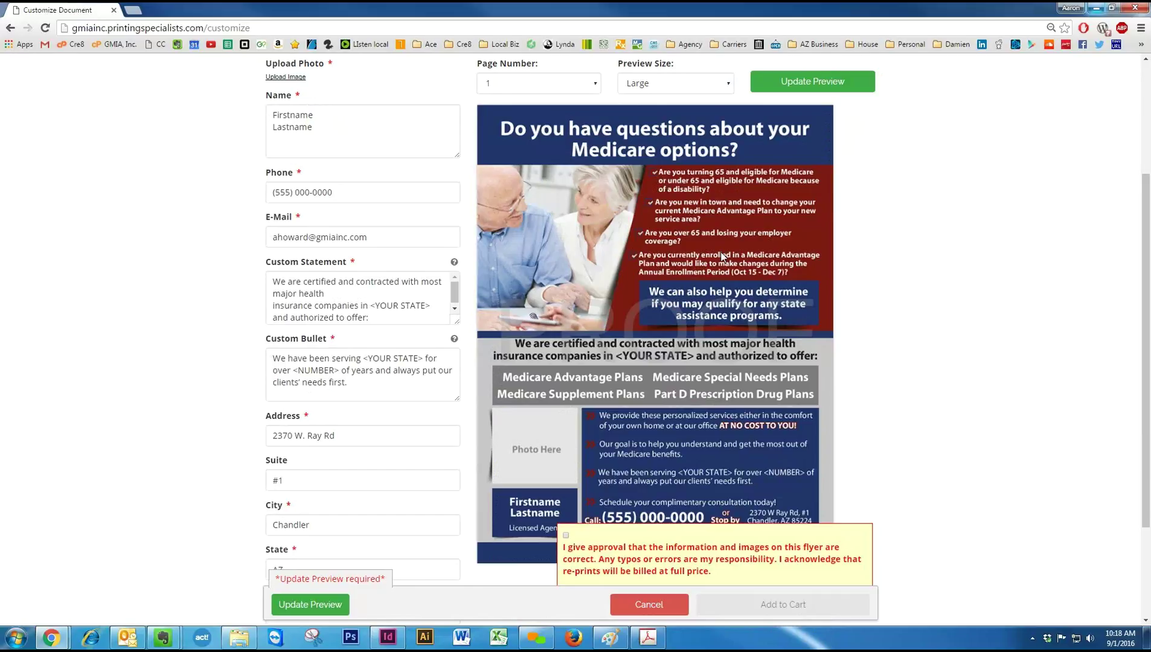
{"action": "scroll", "coordinate": [724, 272], "scroll_direction": "down", "scroll_amount": 2}
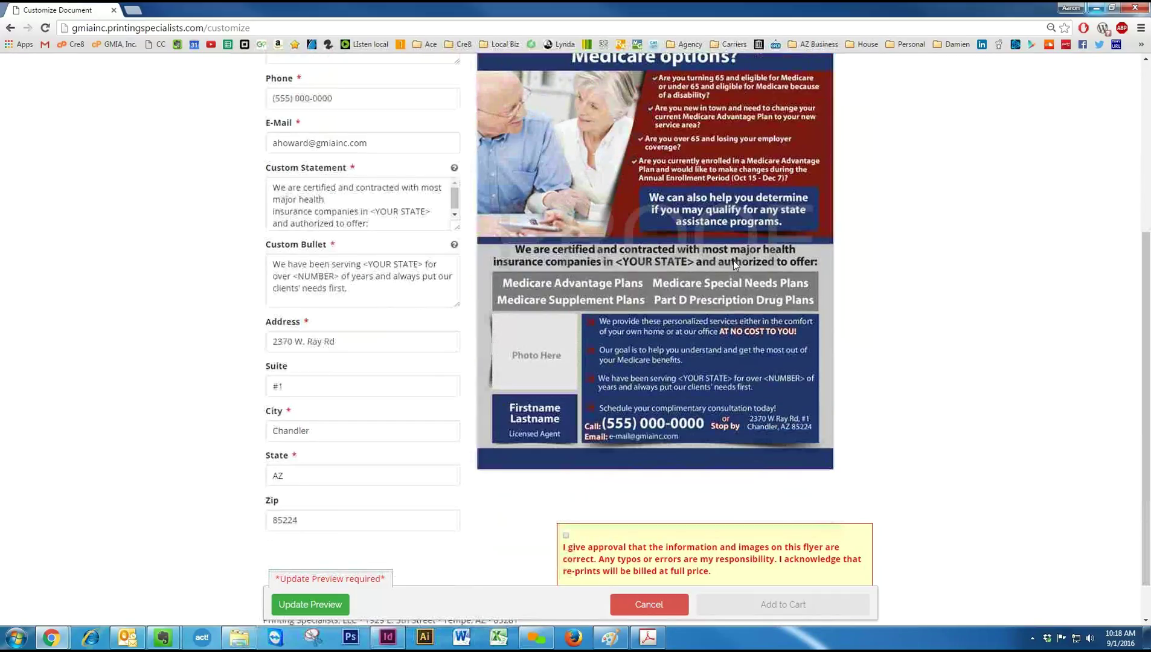
{"action": "scroll", "coordinate": [734, 259], "scroll_direction": "down", "scroll_amount": 1}
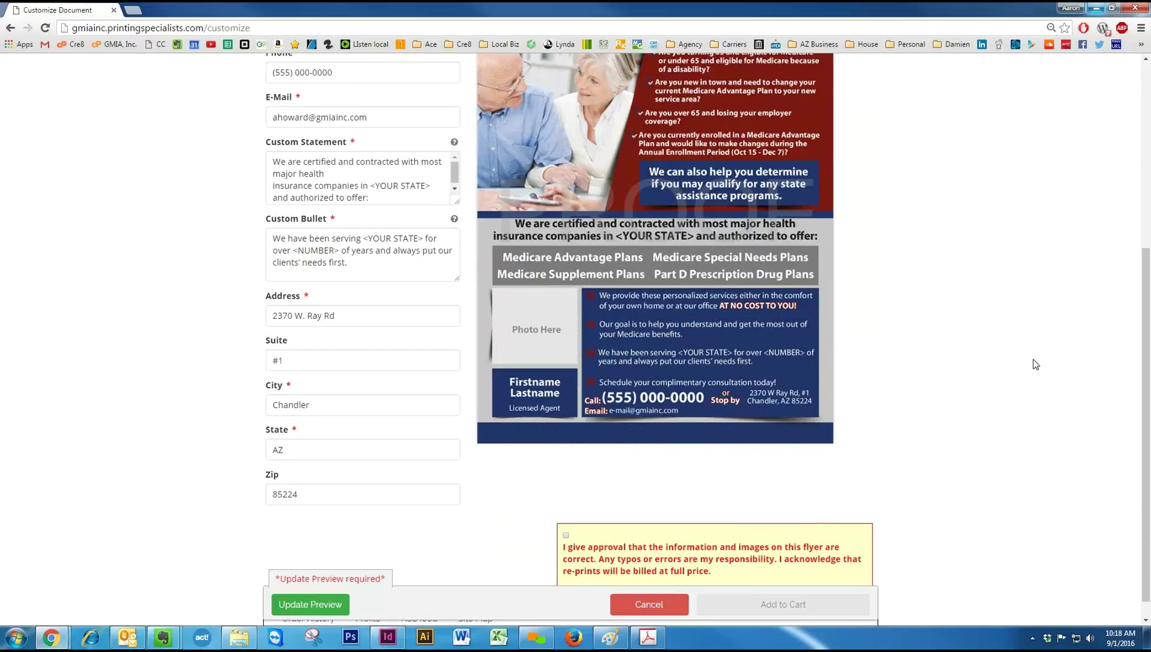
{"action": "scroll", "coordinate": [1033, 352], "scroll_direction": "up", "scroll_amount": 1}
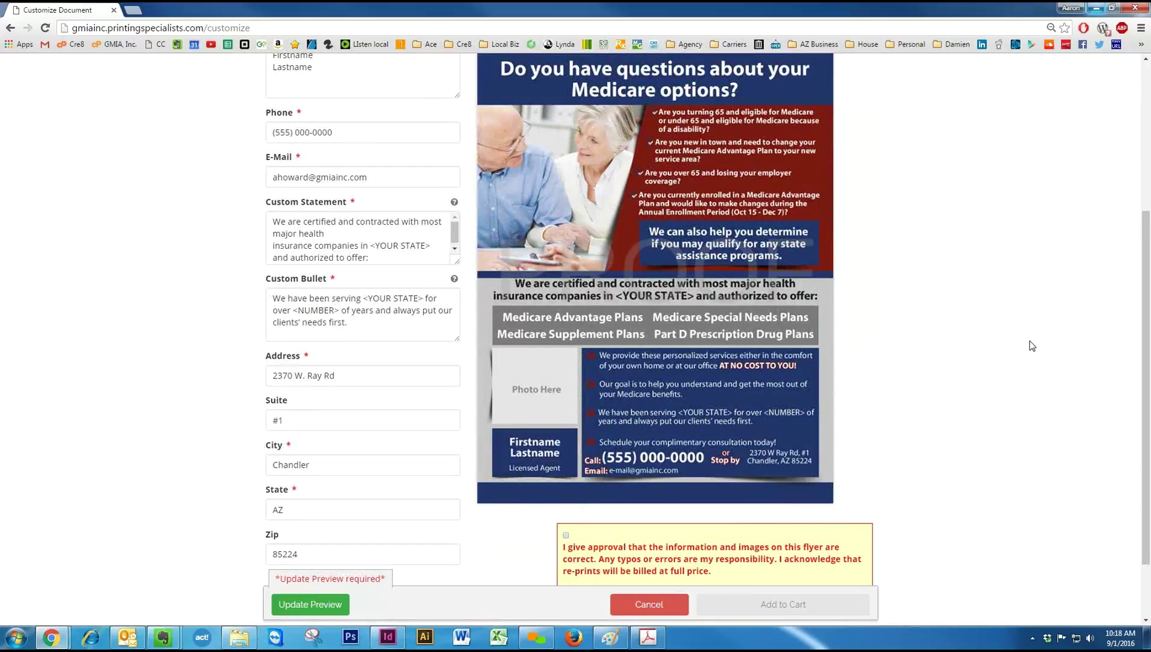
{"action": "scroll", "coordinate": [1032, 346], "scroll_direction": "up", "scroll_amount": 4}
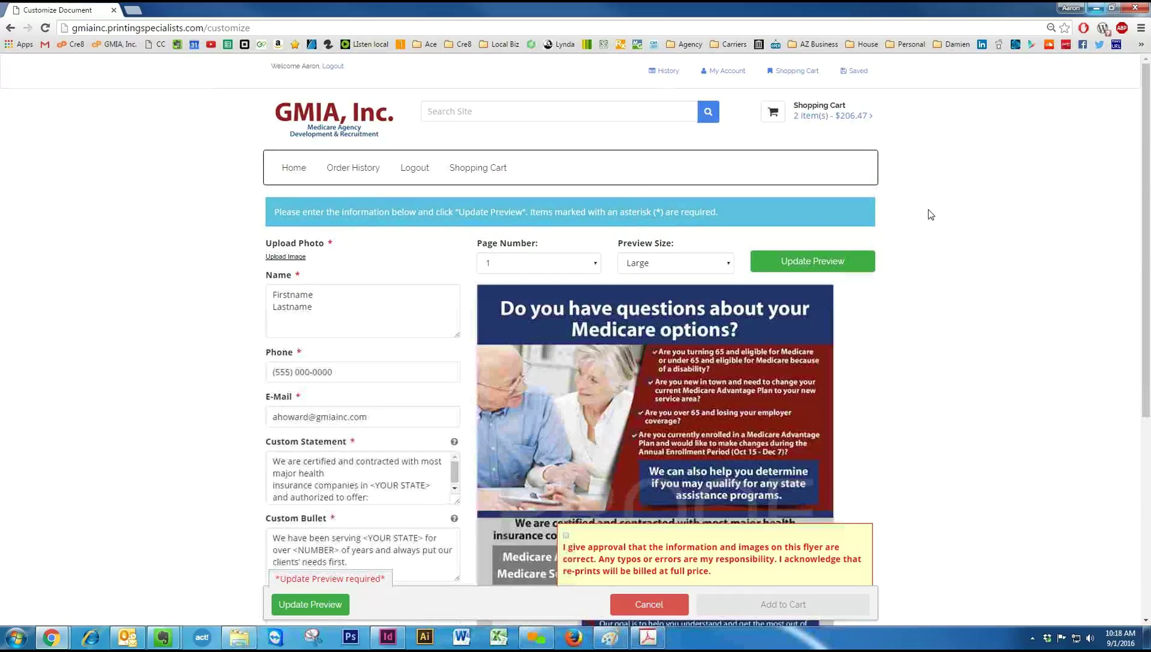
Leave the flyer customization and open the Postcard 4x6 page from Start-Up Marketing ($43.00 for 500).
{"action": "left_click", "coordinate": [289, 169]}
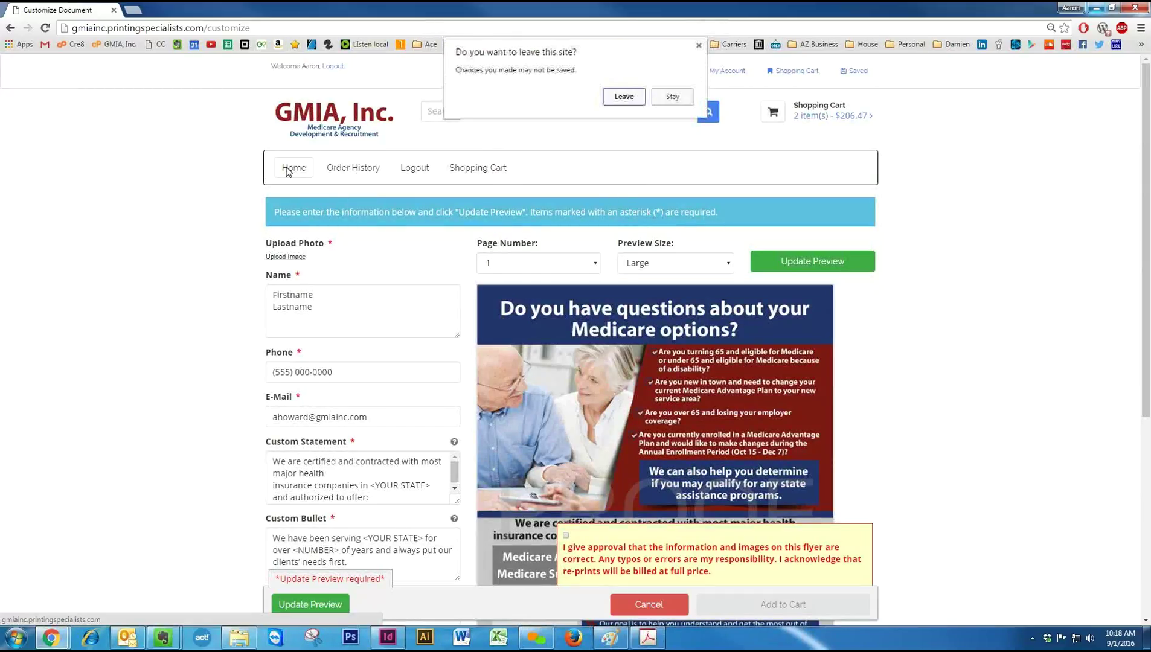
{"action": "left_click", "coordinate": [627, 97]}
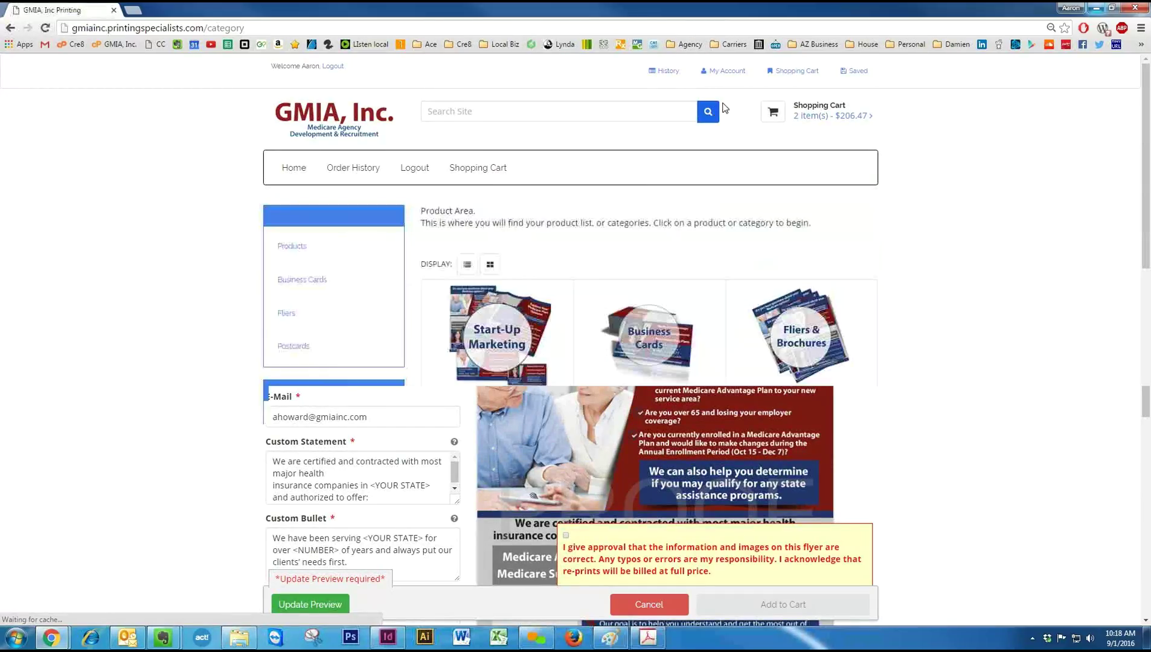
{"action": "left_click", "coordinate": [499, 331]}
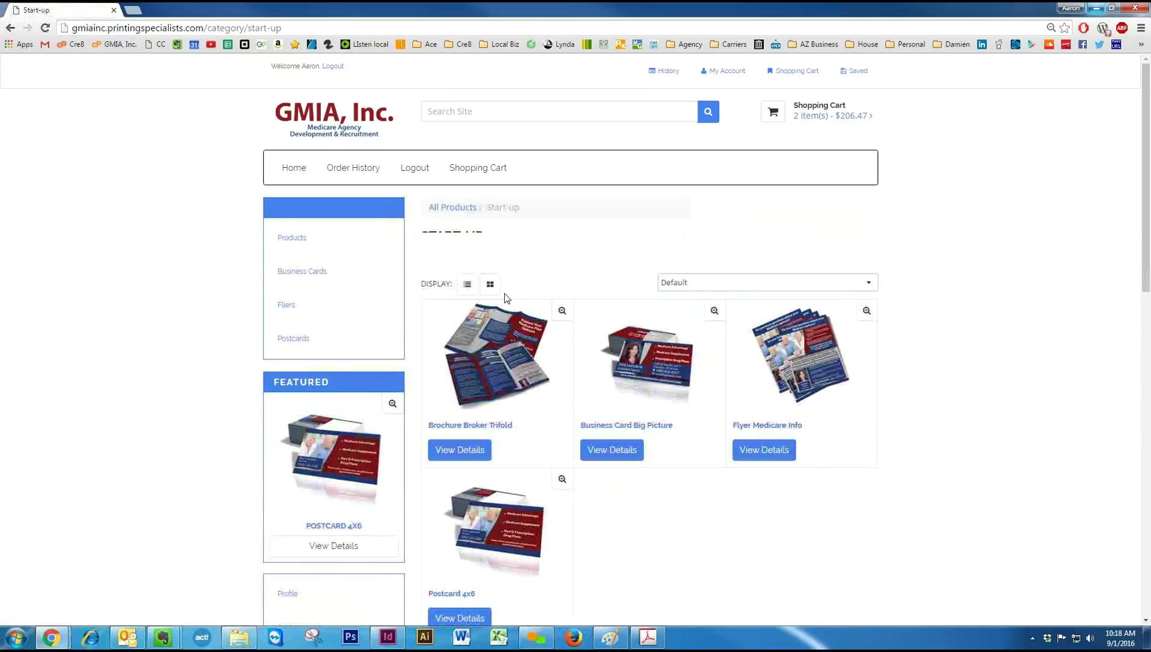
{"action": "scroll", "coordinate": [524, 471], "scroll_direction": "down", "scroll_amount": 1}
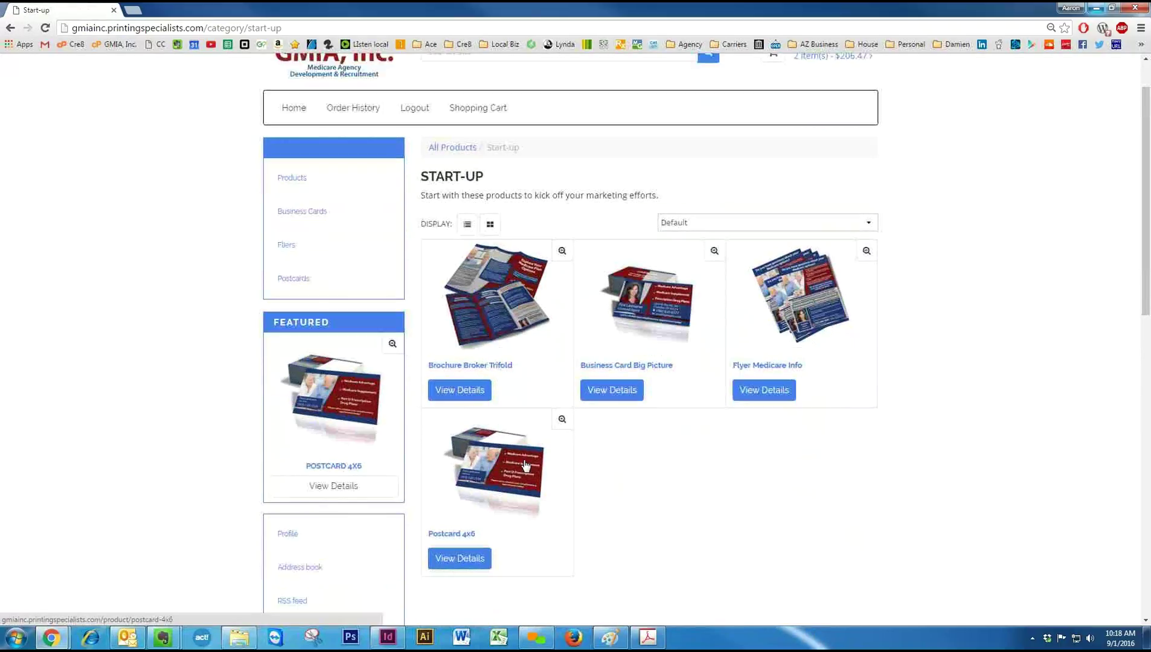
{"action": "left_click", "coordinate": [525, 464]}
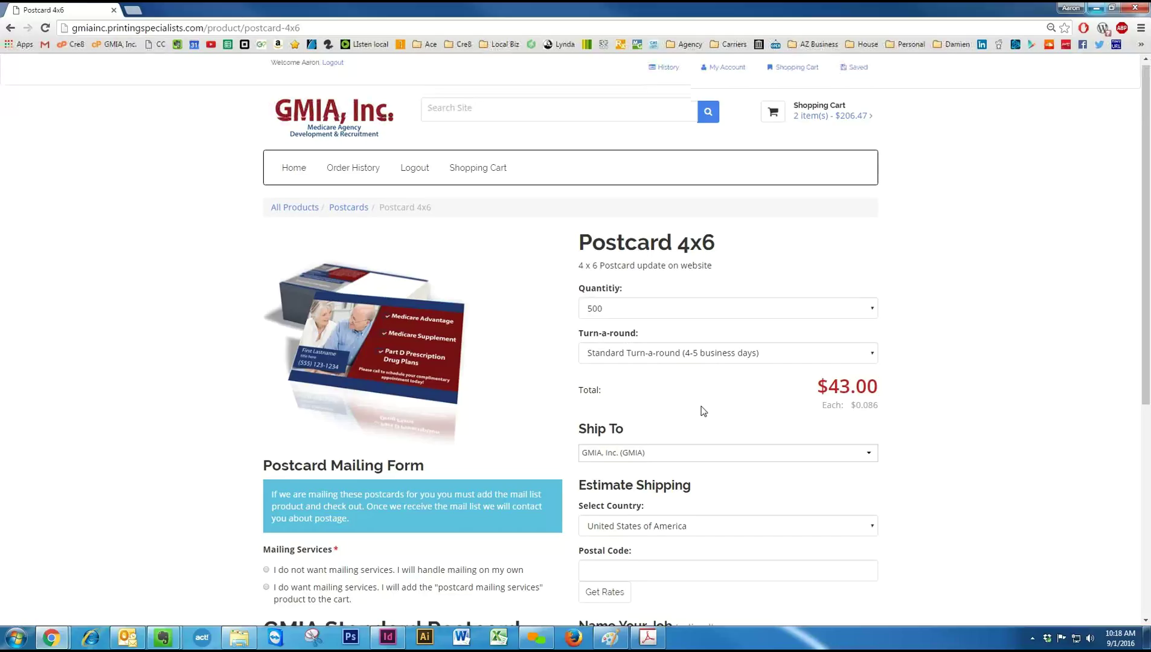
{"action": "scroll", "coordinate": [734, 575], "scroll_direction": "down", "scroll_amount": 4}
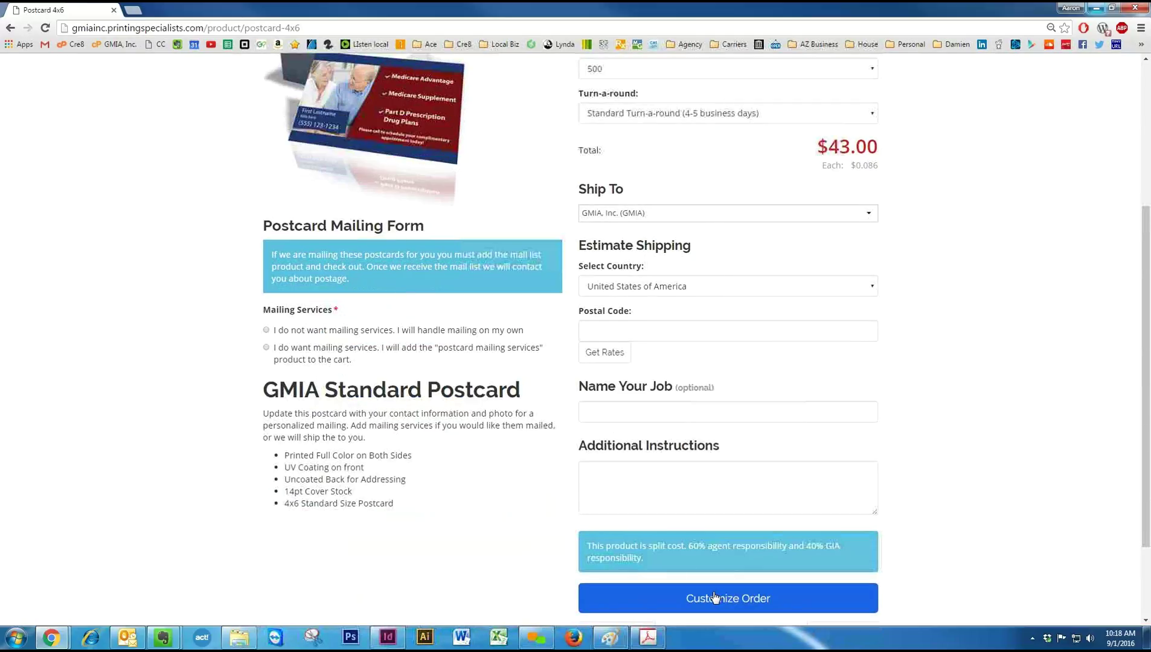
Choose 'I do not want mailing services' for the postcard and open its customization form.
{"action": "left_click", "coordinate": [713, 596]}
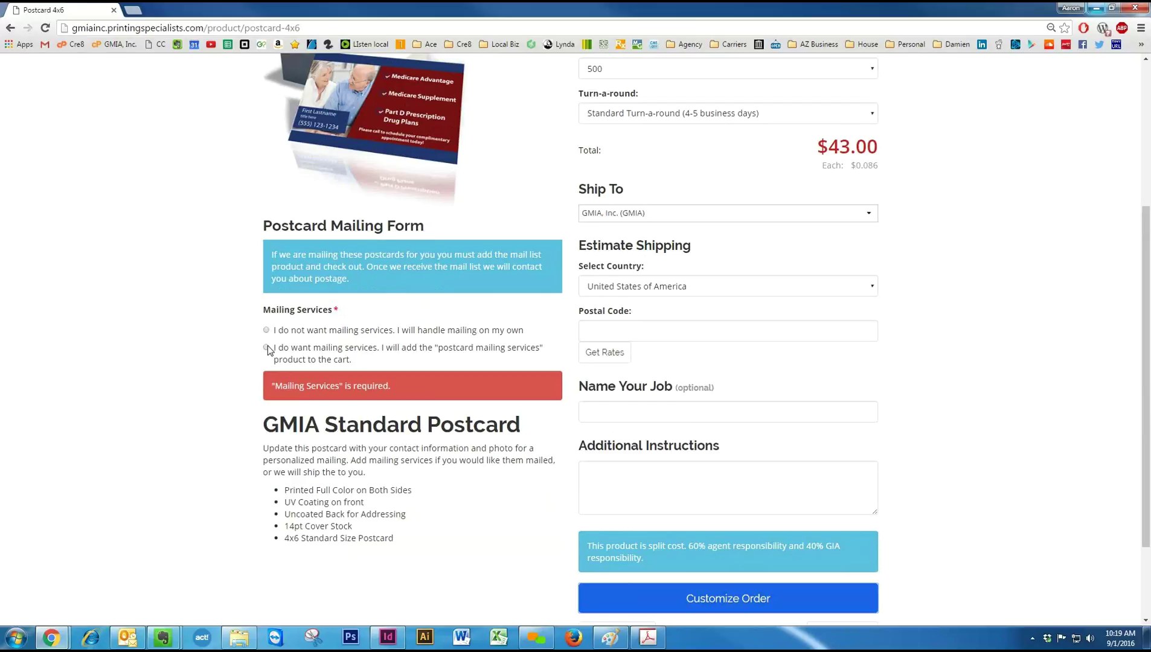
{"action": "left_click", "coordinate": [266, 347]}
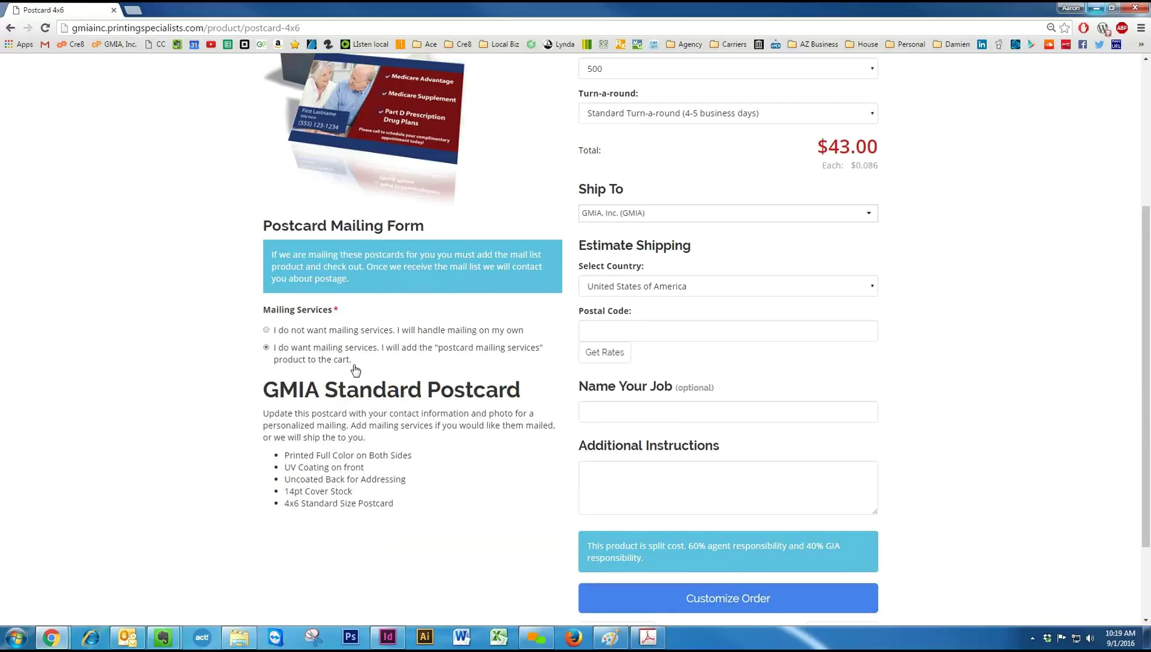
{"action": "left_click", "coordinate": [267, 330]}
{"action": "left_click", "coordinate": [656, 594]}
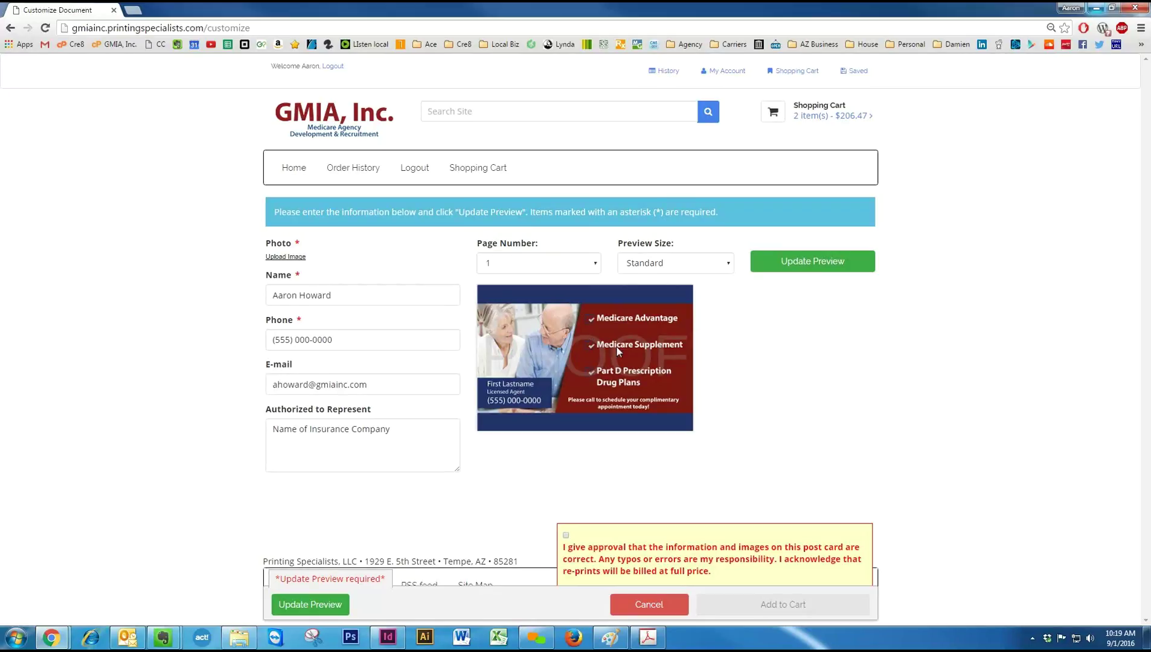
Replace the Authorized to Represent placeholder with United Health Care, Humana and BCBS, one per line.
{"action": "left_click", "coordinate": [553, 264]}
{"action": "left_click", "coordinate": [549, 294]}
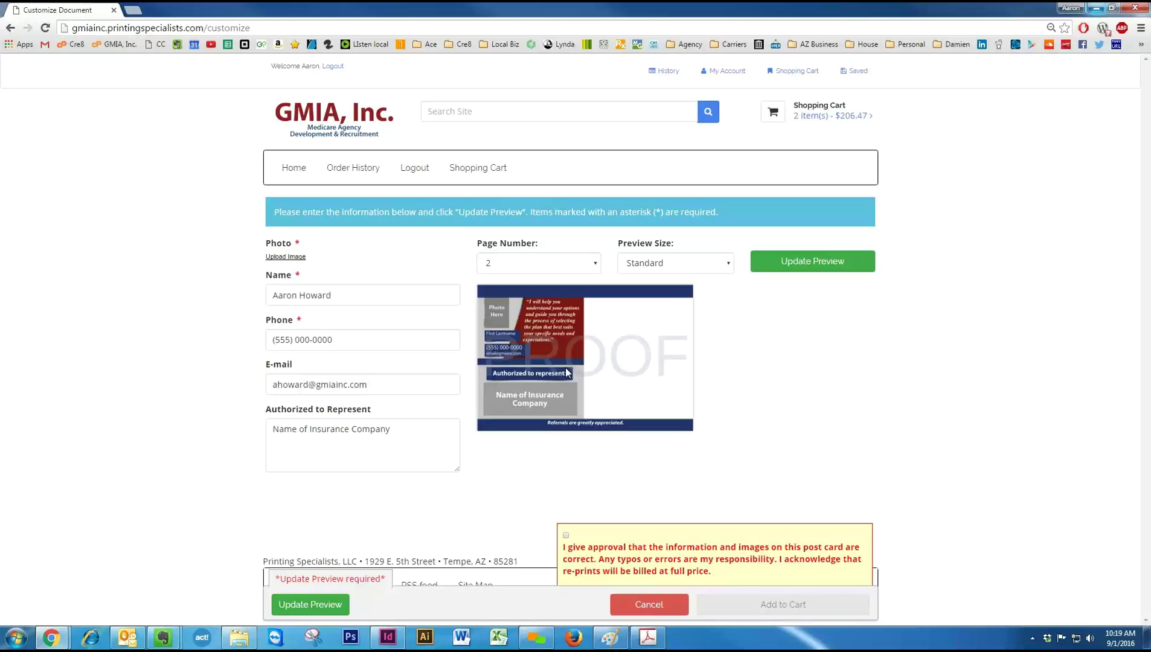
{"action": "left_click", "coordinate": [418, 428]}
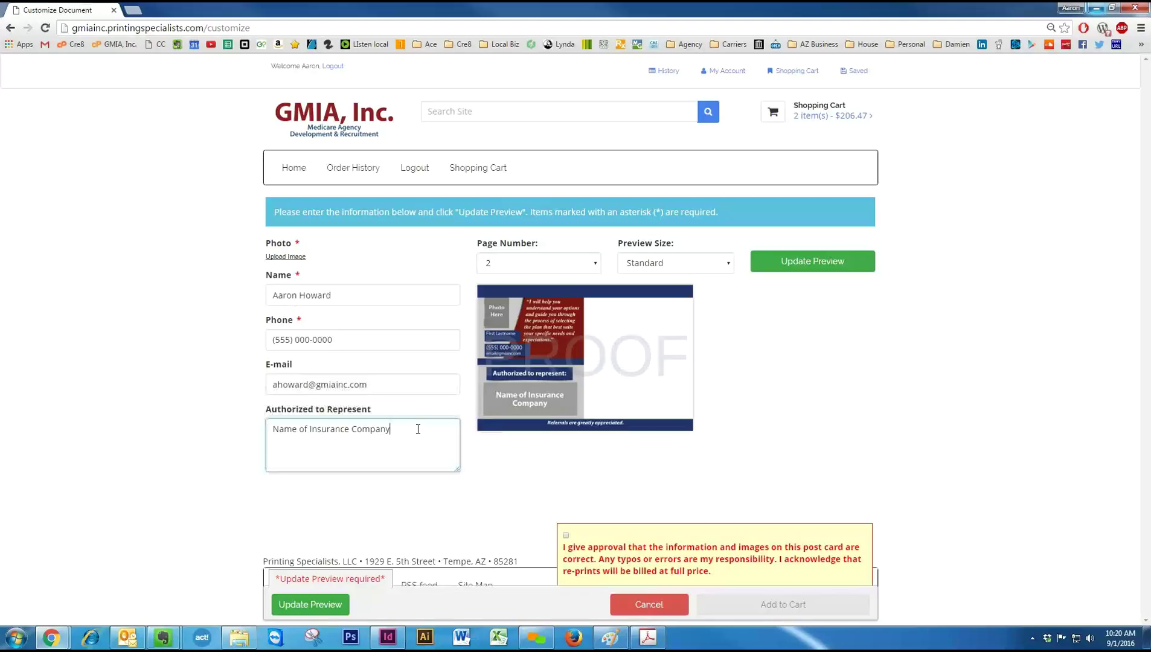
{"action": "left_click_drag", "start_coordinate": [418, 428], "coordinate": [198, 429]}
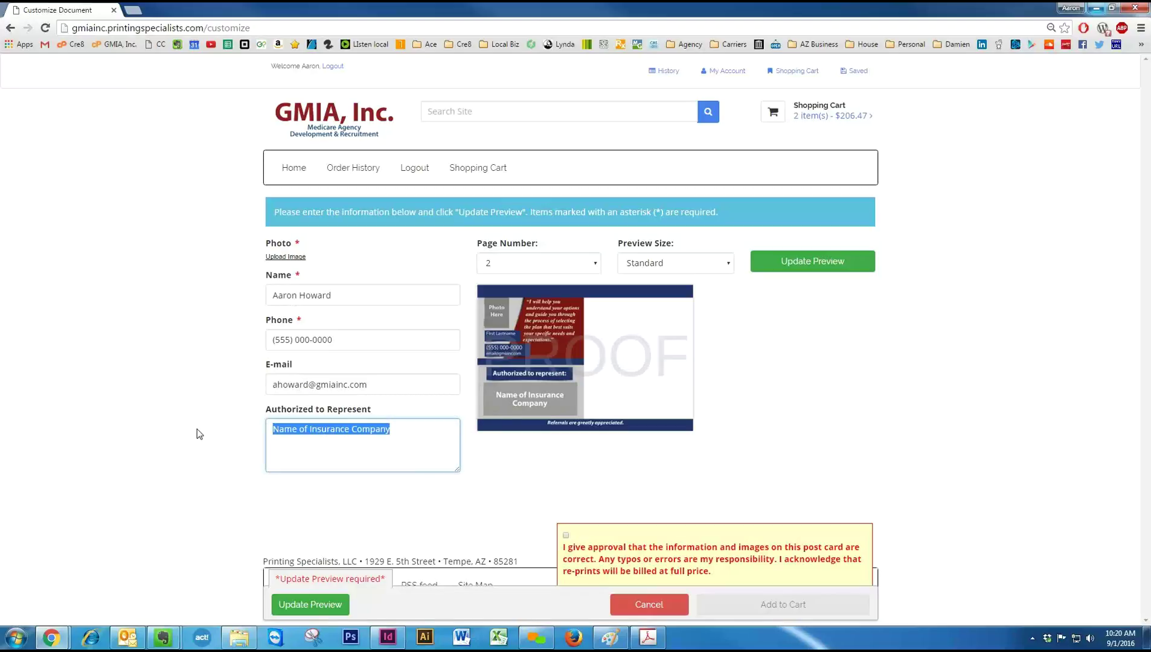
{"action": "type", "text": "United "}
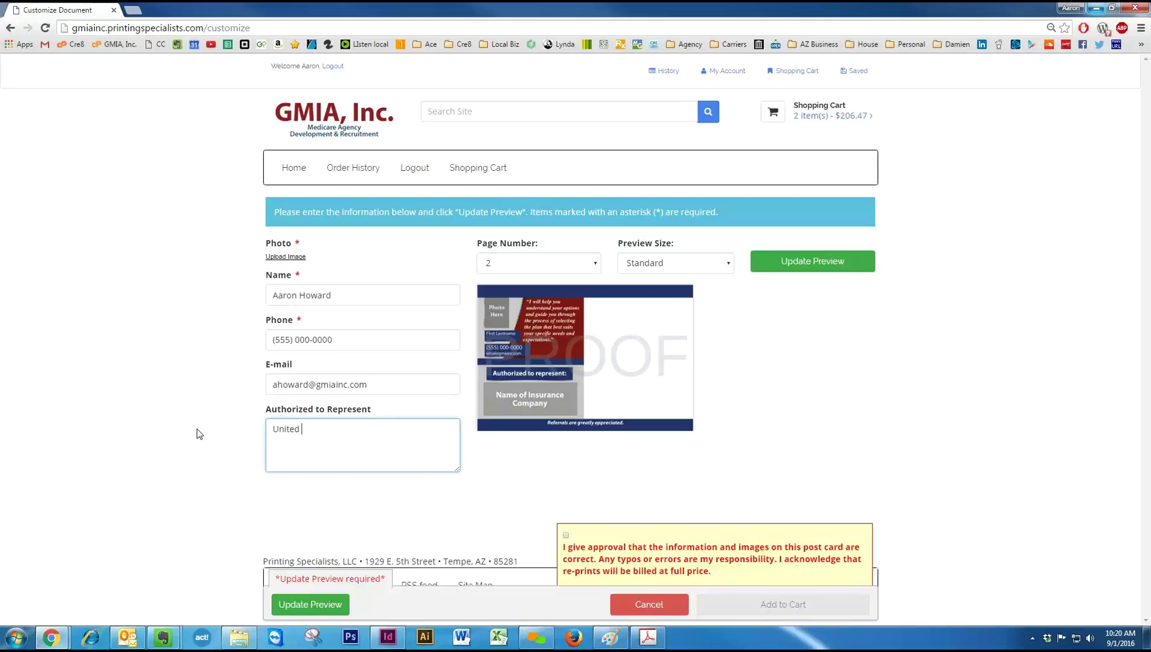
{"action": "type", "text": "Health Care"}
{"action": "key", "text": "BackSpace"}
{"action": "key", "text": "BackSpace"}
{"action": "key", "text": "BackSpace"}
{"action": "key", "text": "BackSpace"}
{"action": "type", "text": "Care"}
{"action": "key", "text": "Return"}
{"action": "type", "text": "Humana"}
{"action": "key", "text": "Return"}
{"action": "type", "text": "BCBS"}
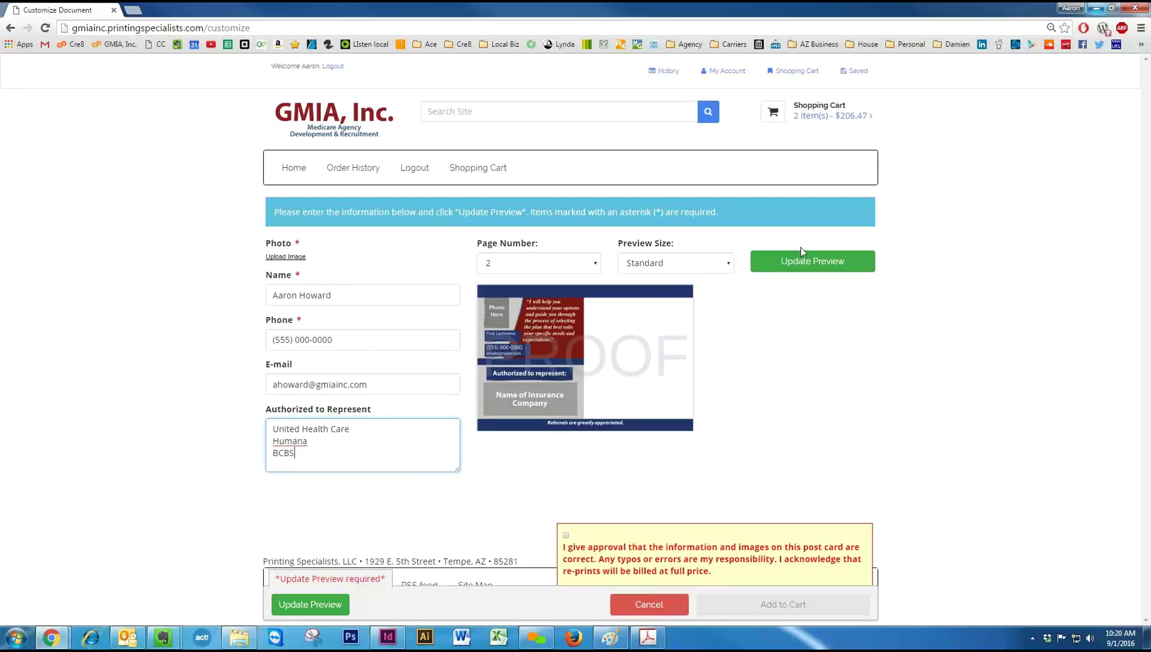
Refresh the postcard proof with the insurer list and tick the approval box.
{"action": "left_click", "coordinate": [812, 261]}
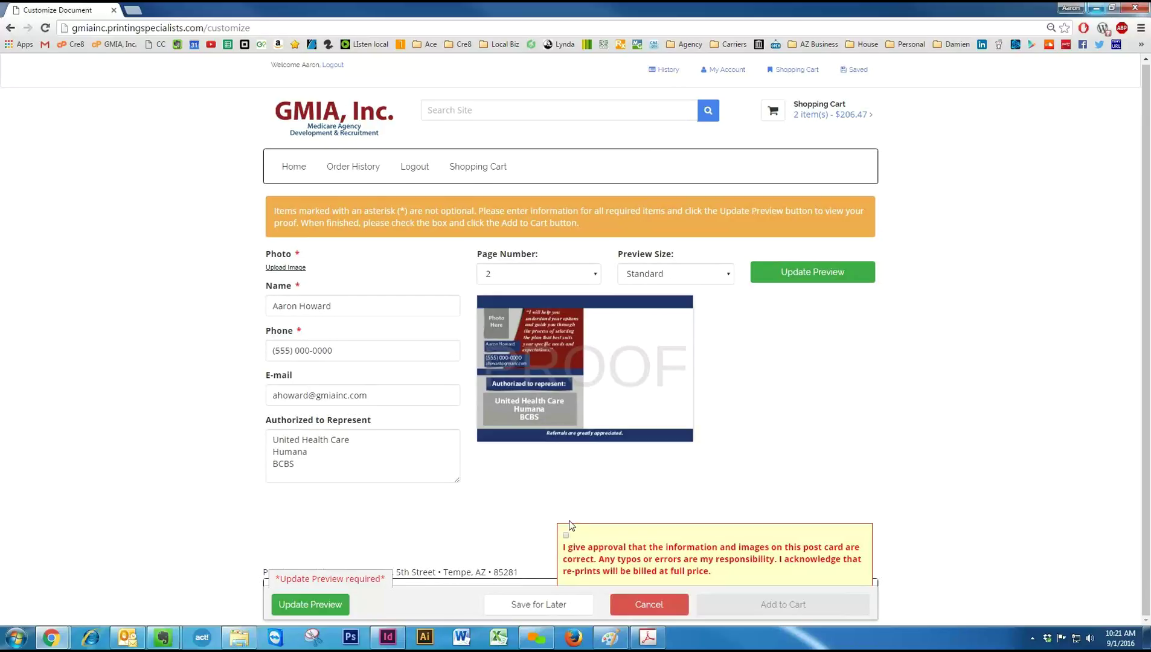
{"action": "left_click", "coordinate": [566, 536]}
{"action": "left_click", "coordinate": [313, 438]}
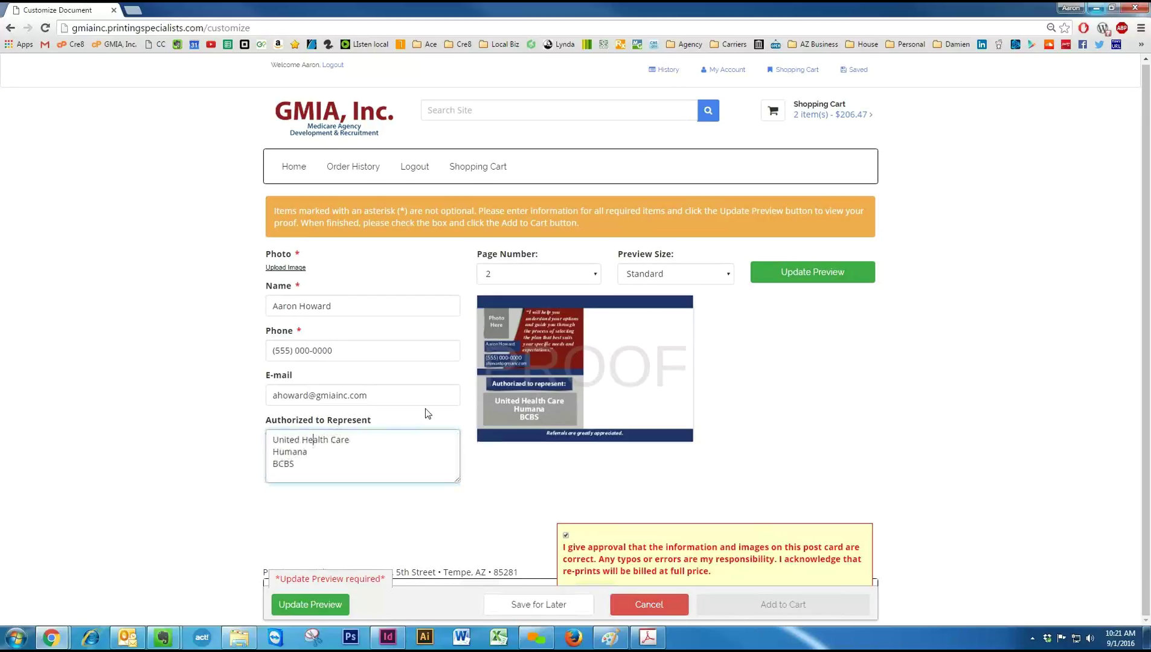
{"action": "left_click", "coordinate": [850, 423]}
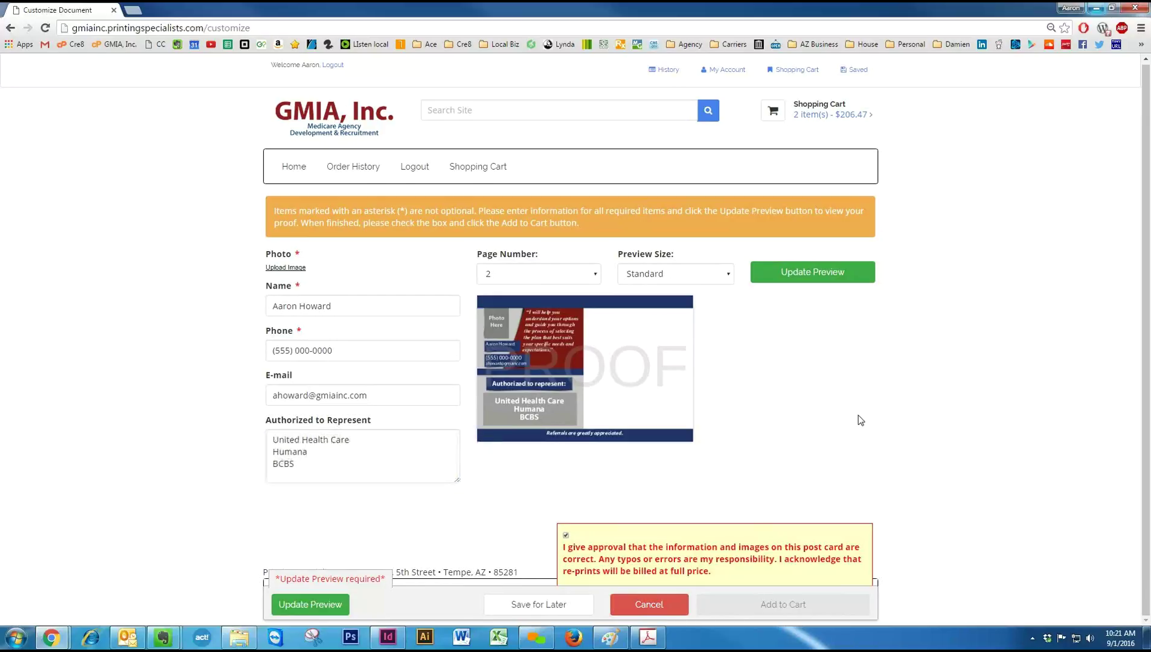
{"action": "left_click", "coordinate": [816, 273]}
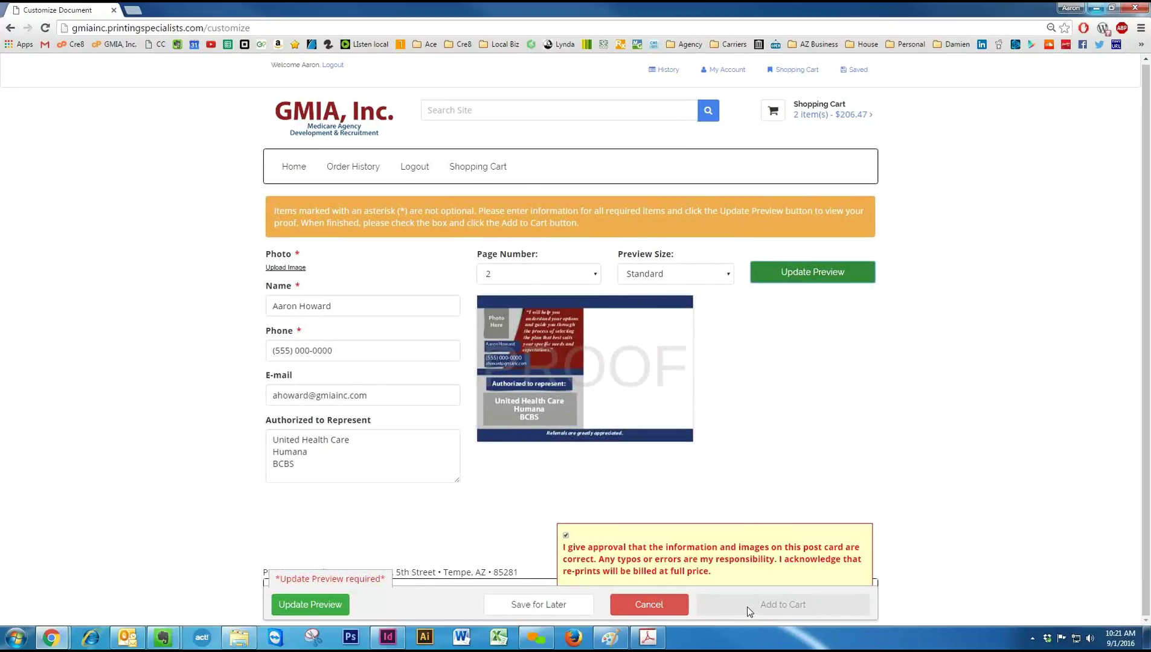
Set the proof Page Number to 1 and open the photo upload wizard.
{"action": "left_click", "coordinate": [554, 274]}
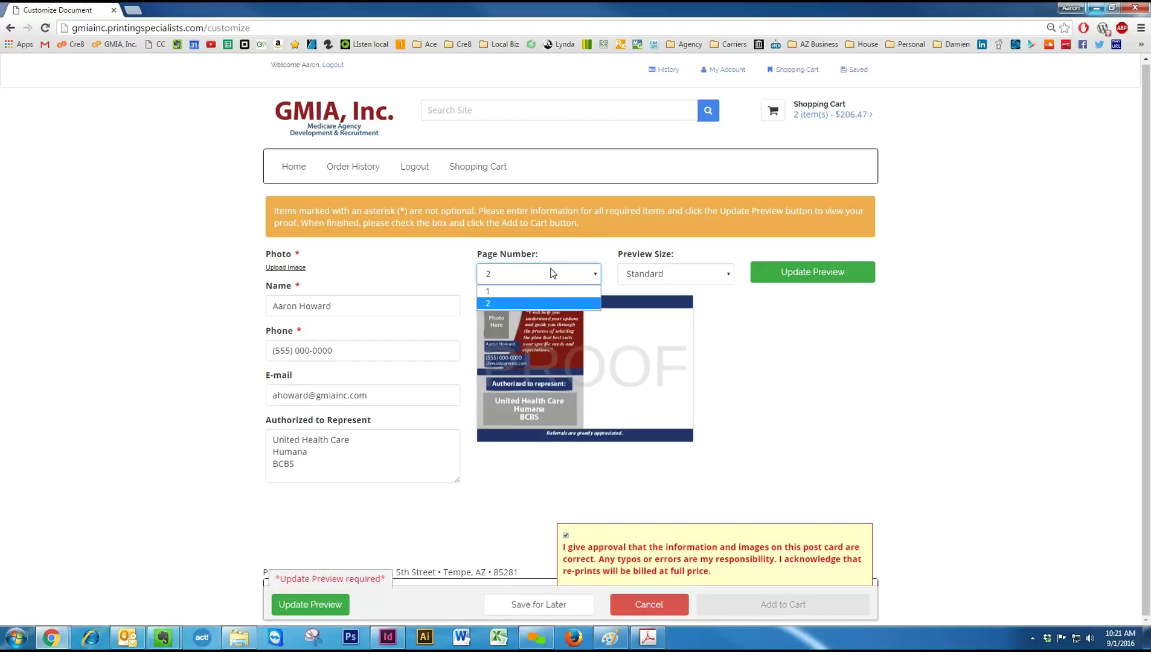
{"action": "left_click", "coordinate": [548, 290]}
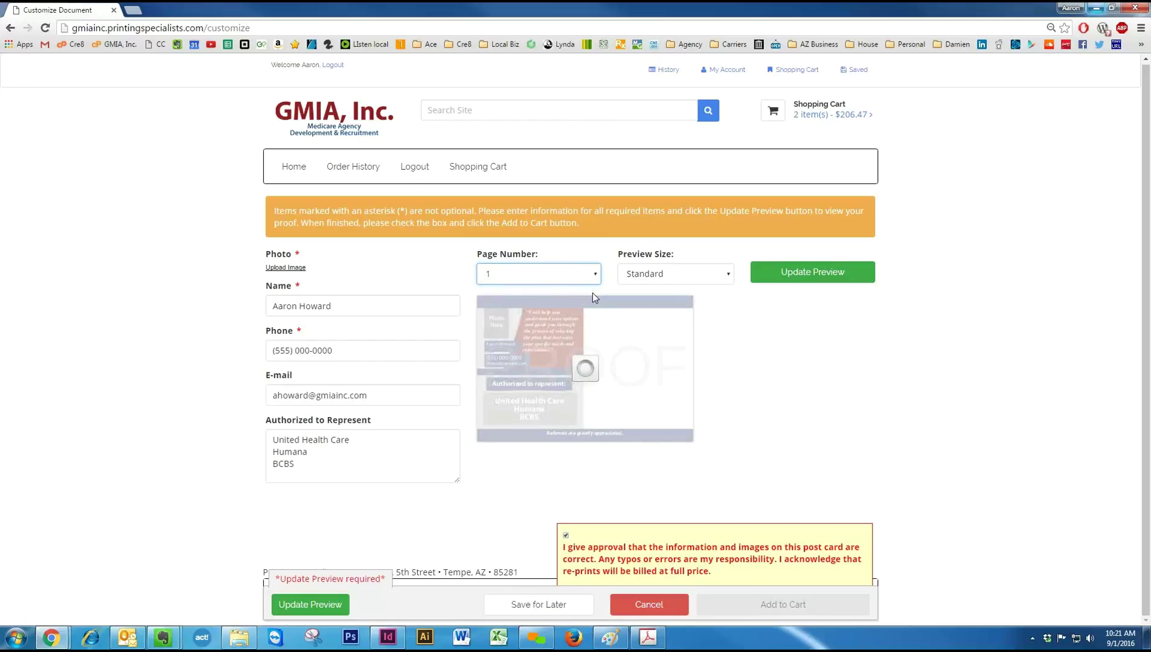
{"action": "left_click", "coordinate": [302, 267]}
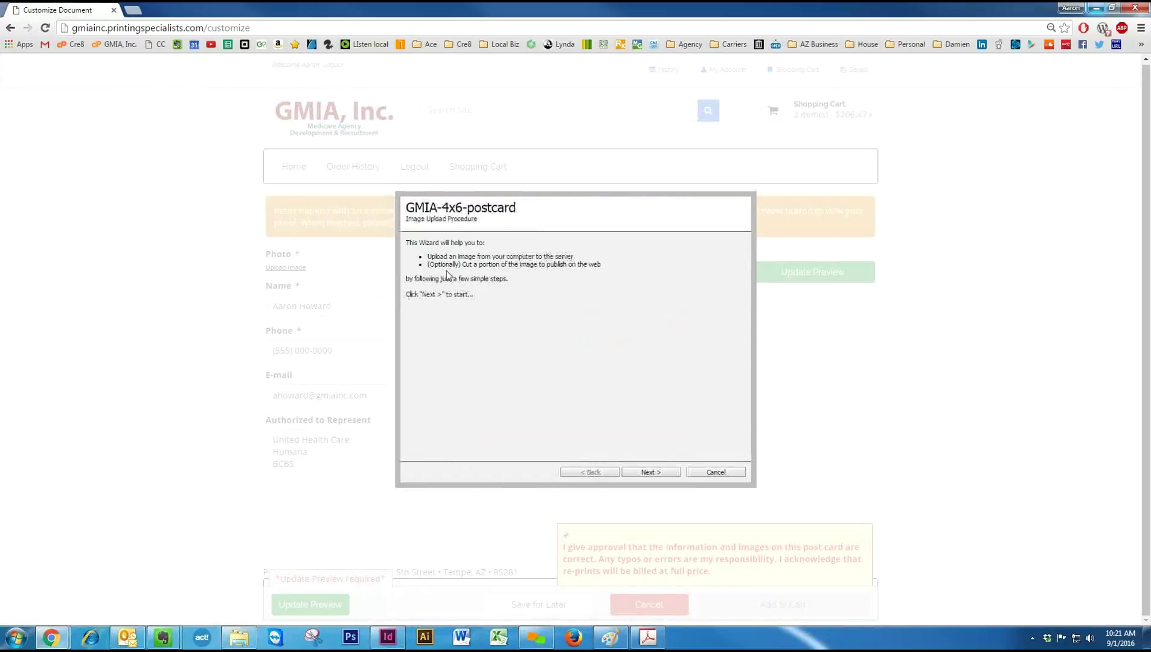
Upload the agent's headshot from Pictures as the postcard photo and accept the crop.
{"action": "left_click", "coordinate": [645, 474]}
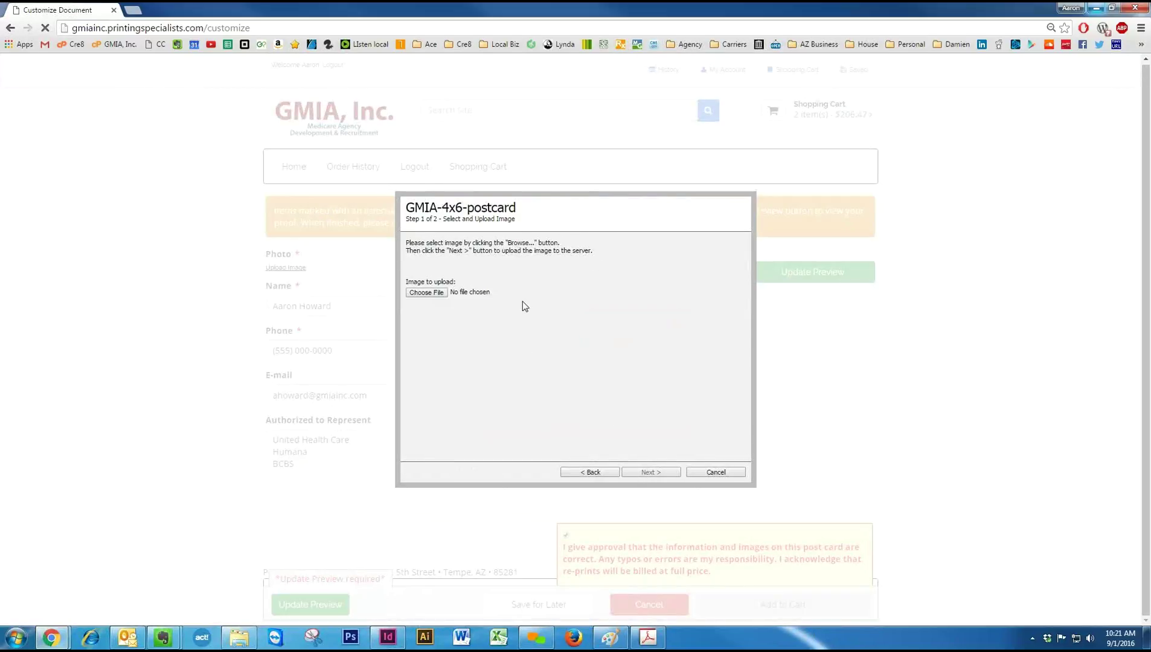
{"action": "left_click", "coordinate": [426, 293]}
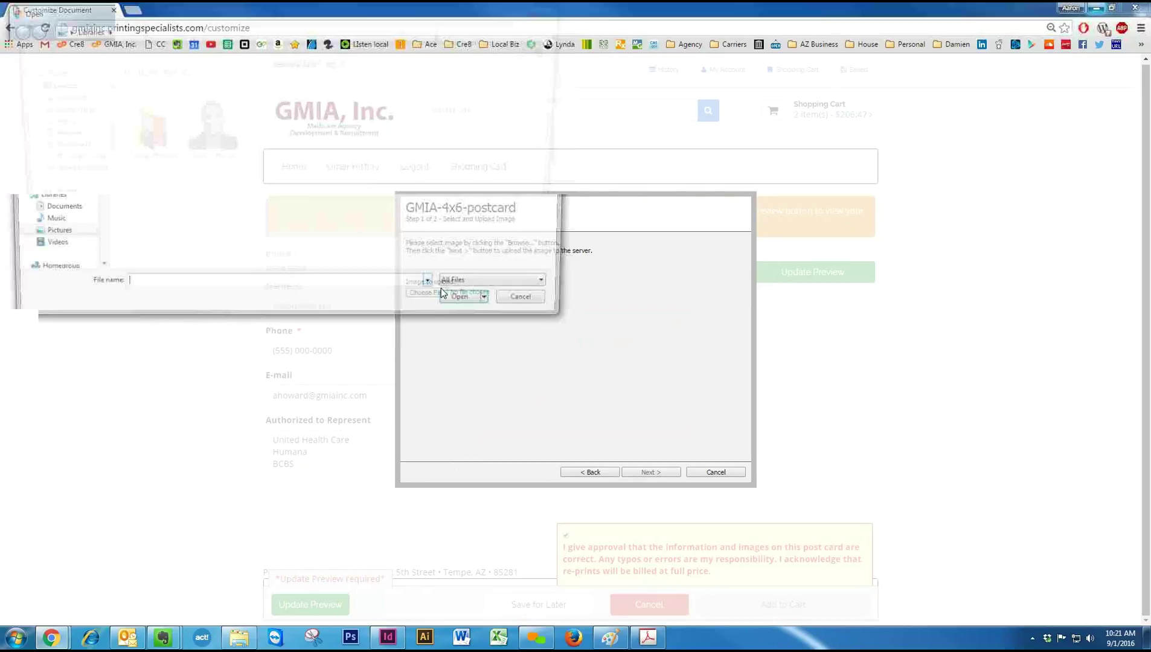
{"action": "left_click", "coordinate": [207, 147]}
{"action": "double_click", "coordinate": [207, 145]}
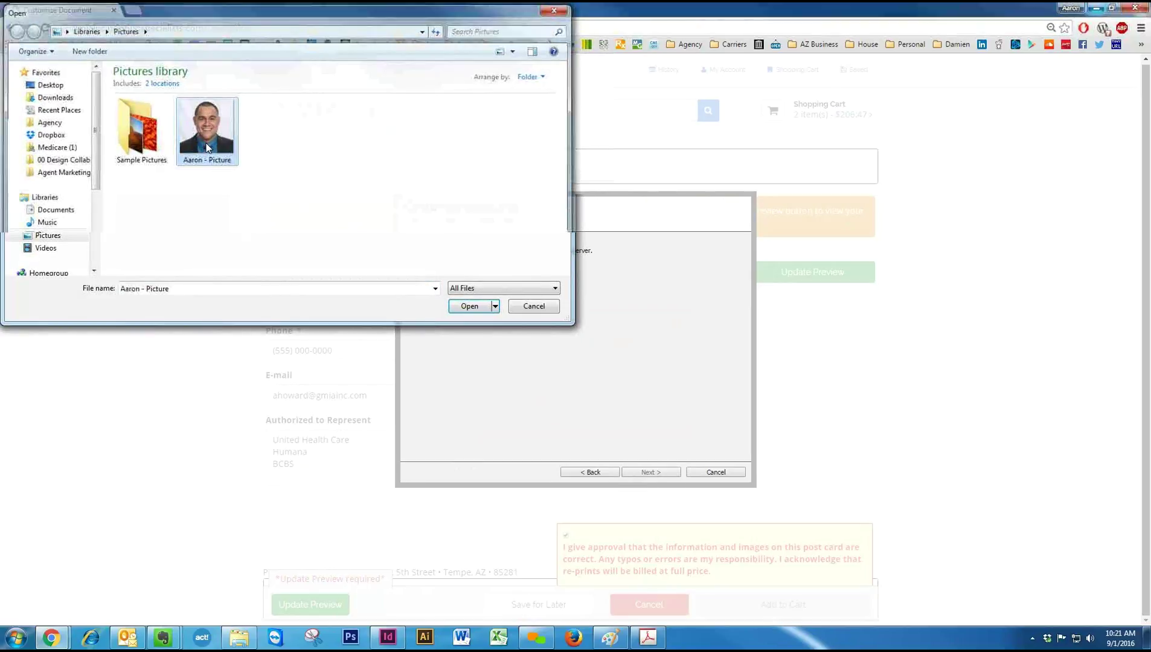
{"action": "left_click", "coordinate": [656, 471]}
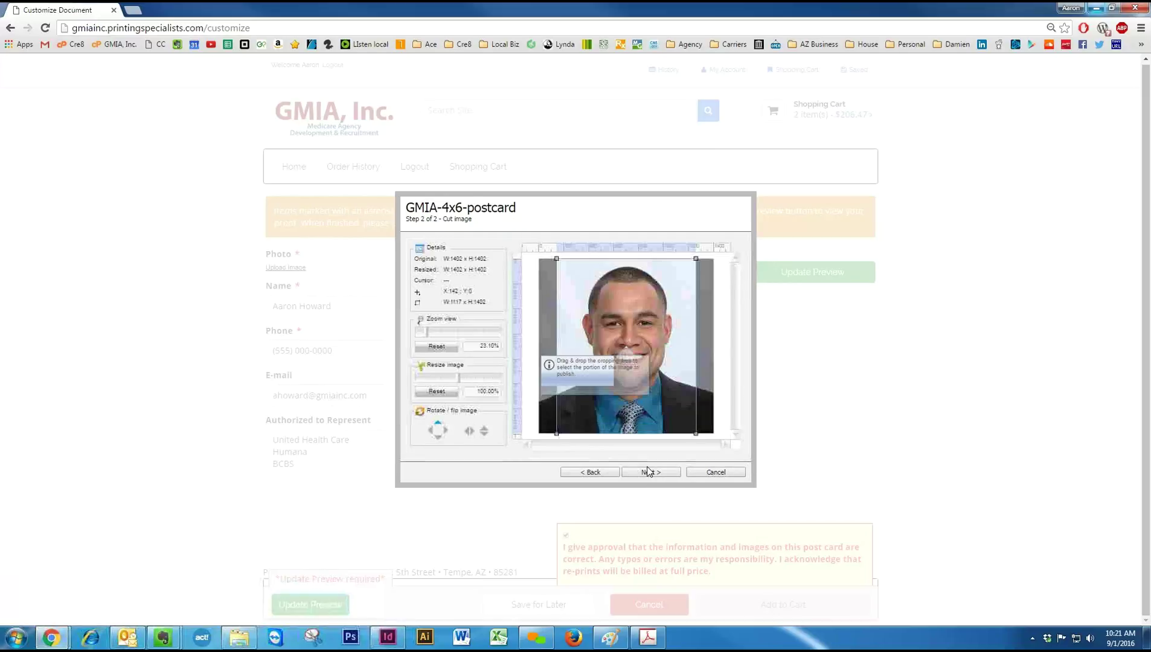
{"action": "left_click", "coordinate": [650, 472]}
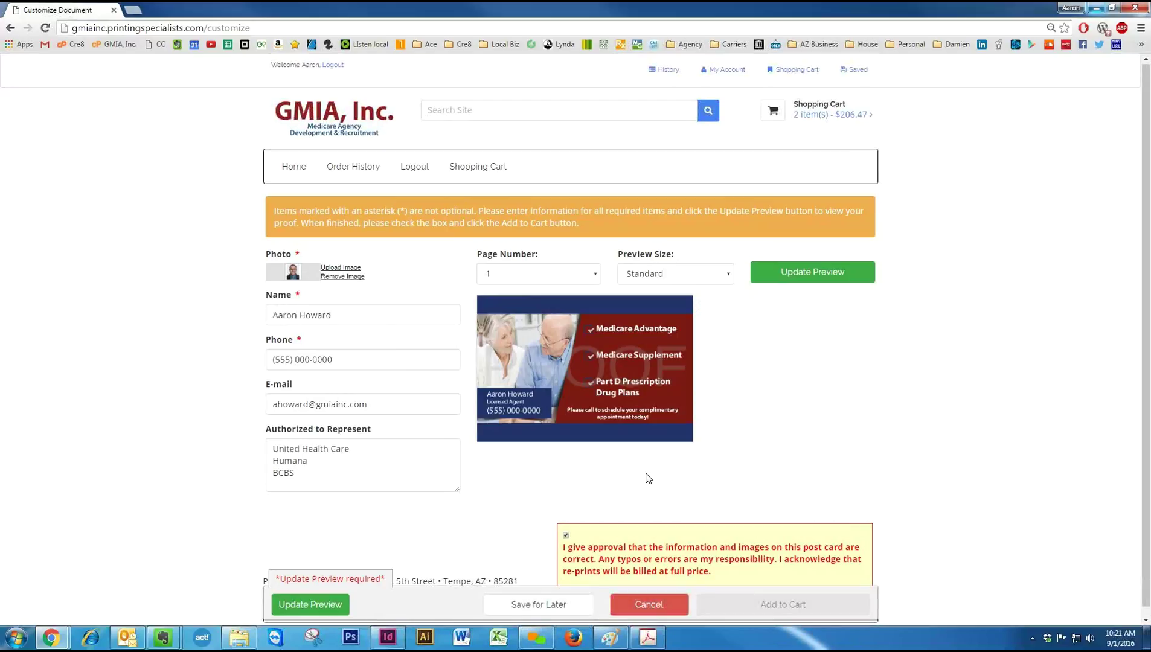
Refresh the postcard proof with the uploaded photo and add the 4x6 postcard (500, $43.00) to the cart.
{"action": "scroll", "coordinate": [743, 459], "scroll_direction": "down", "scroll_amount": 1}
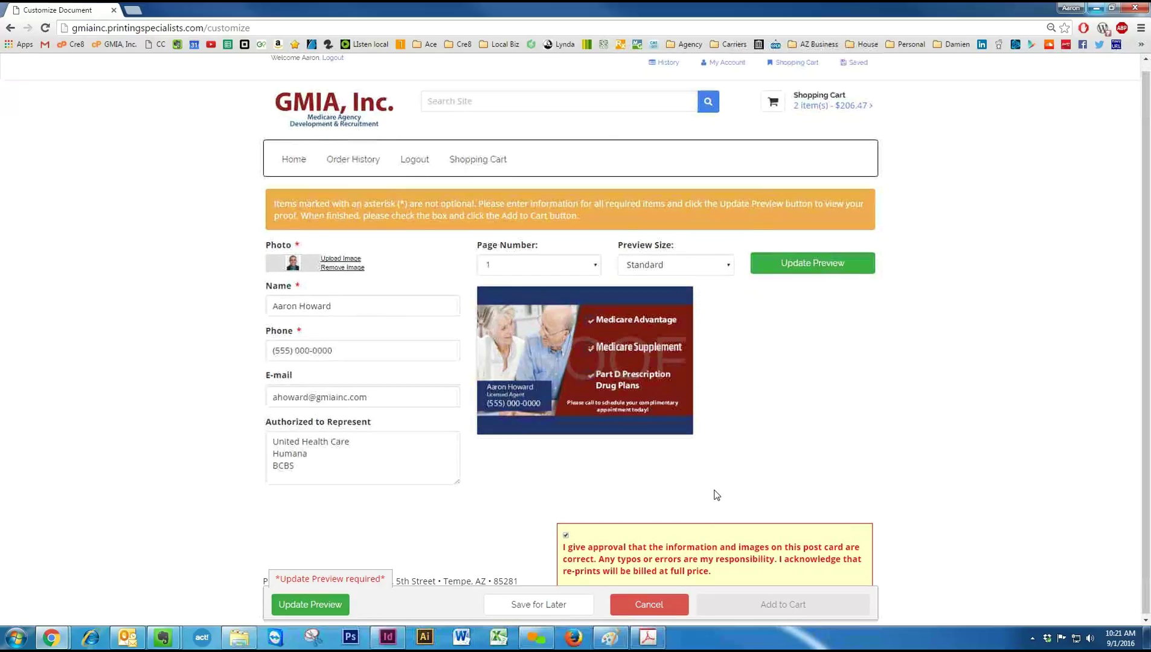
{"action": "left_click", "coordinate": [840, 269]}
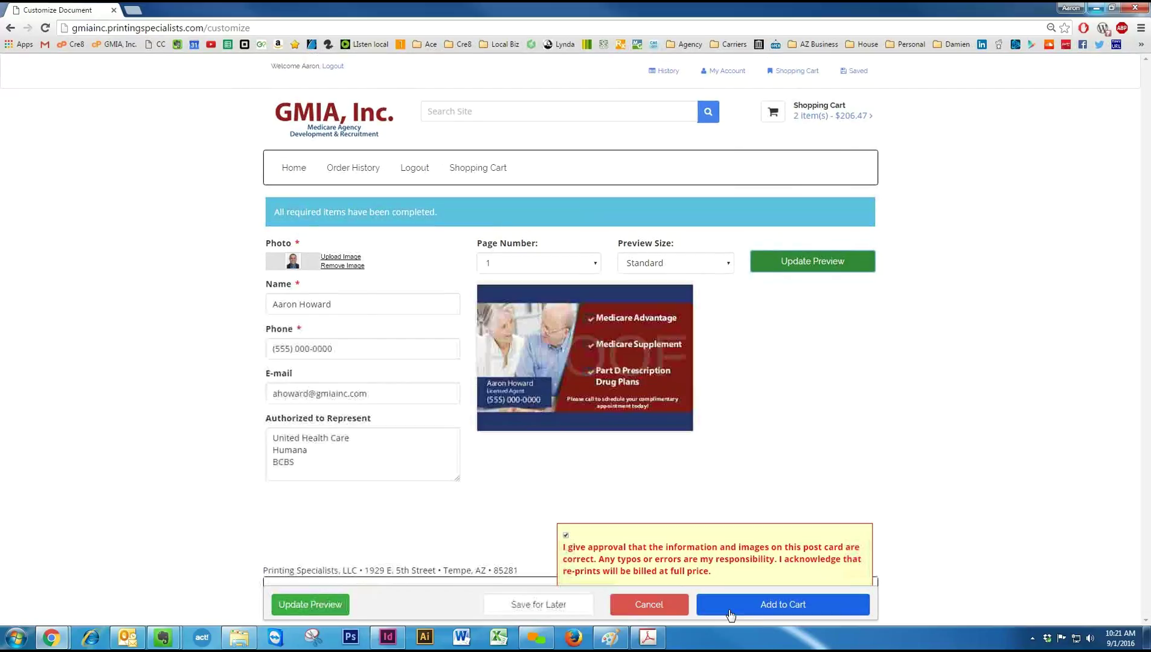
{"action": "left_click", "coordinate": [731, 614]}
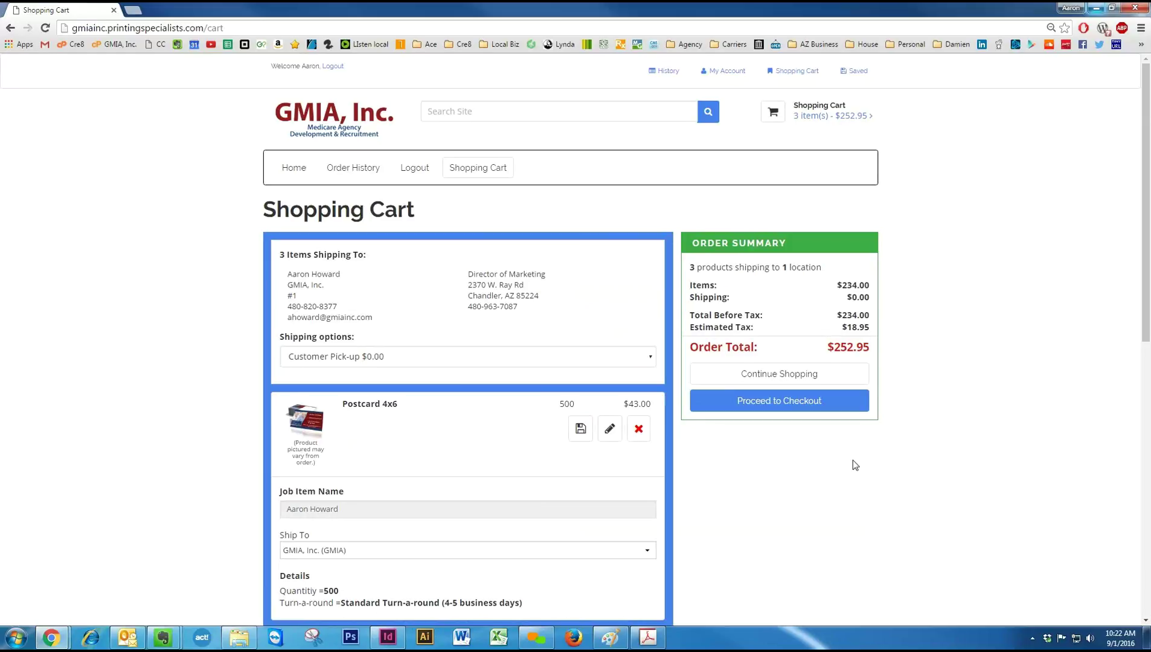
Review the three-item cart totalling $252.95 and proceed to checkout.
{"action": "scroll", "coordinate": [855, 438], "scroll_direction": "down", "scroll_amount": 1}
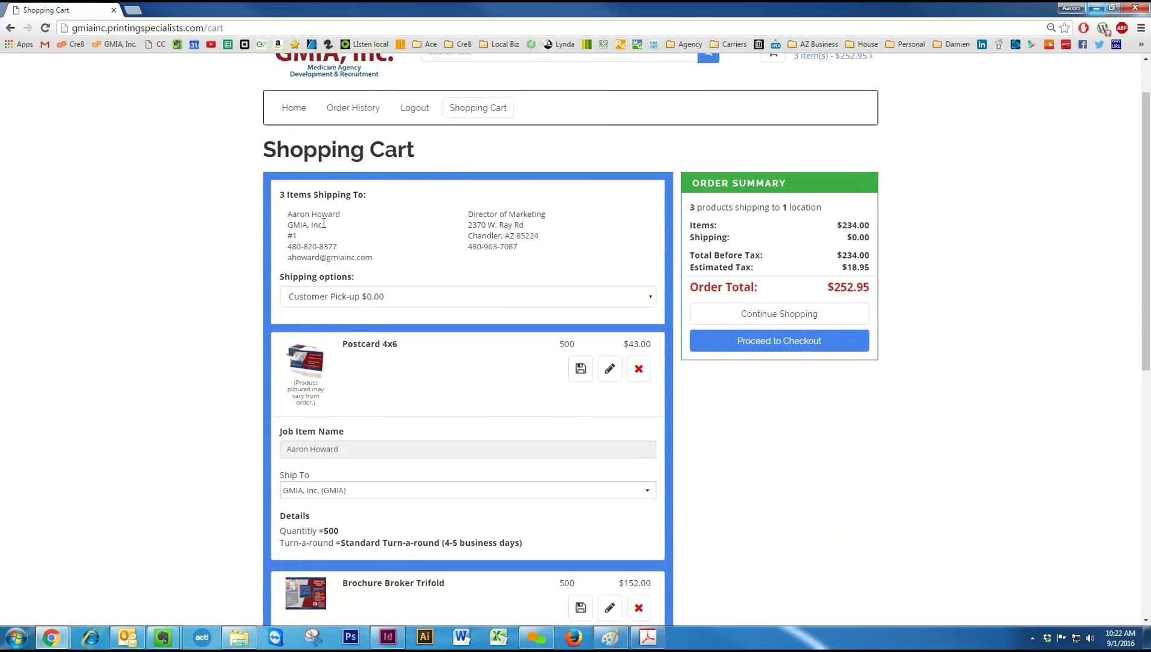
{"action": "scroll", "coordinate": [489, 280], "scroll_direction": "down", "scroll_amount": 1}
{"action": "scroll", "coordinate": [490, 280], "scroll_direction": "down", "scroll_amount": 1}
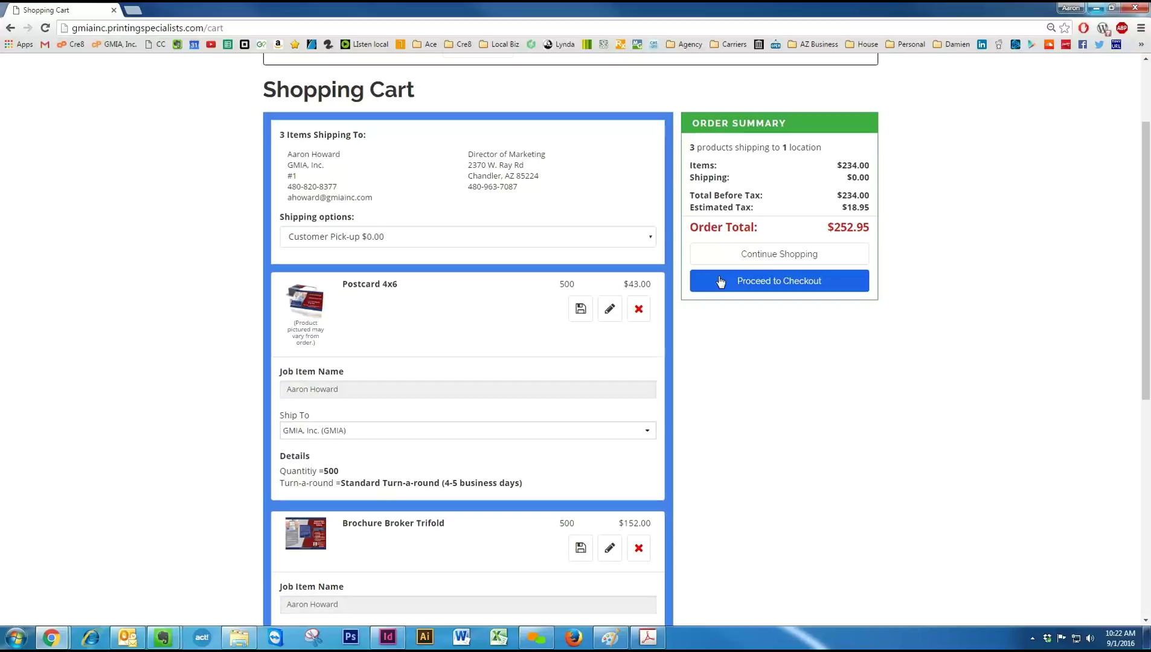
{"action": "left_click", "coordinate": [720, 282]}
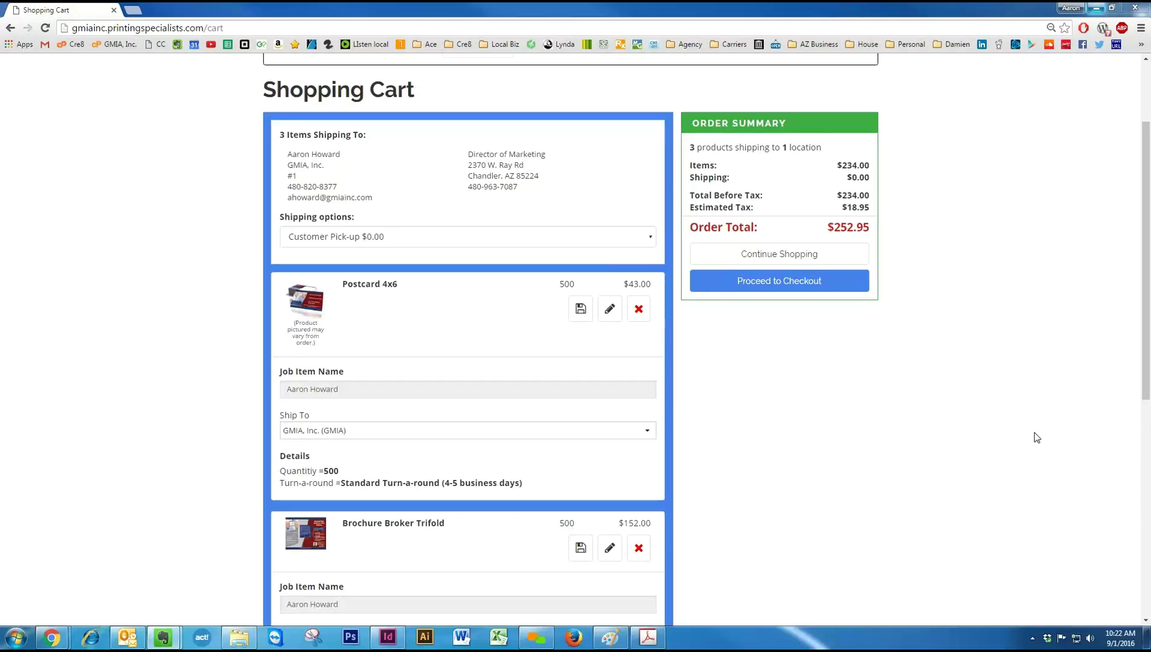
{"action": "scroll", "coordinate": [1036, 435], "scroll_direction": "down", "scroll_amount": 3}
{"action": "scroll", "coordinate": [923, 395], "scroll_direction": "up", "scroll_amount": 8}
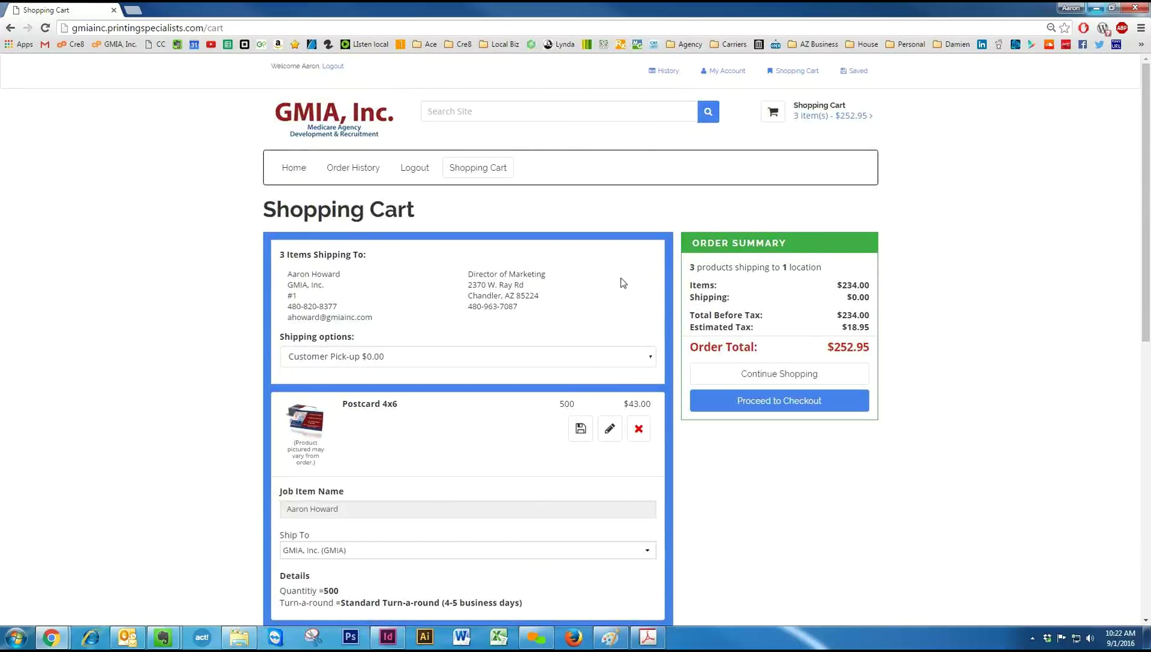
Go to the Start-up category and open the Business Card Big Picture product page.
{"action": "left_click", "coordinate": [293, 170]}
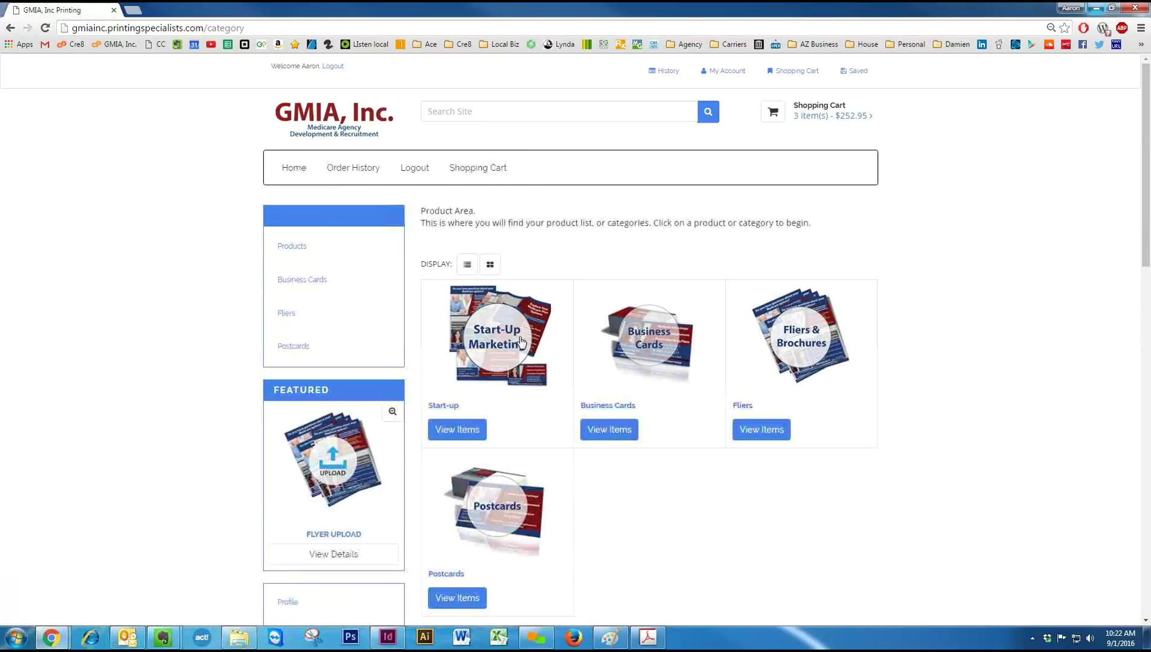
{"action": "left_click", "coordinate": [489, 336]}
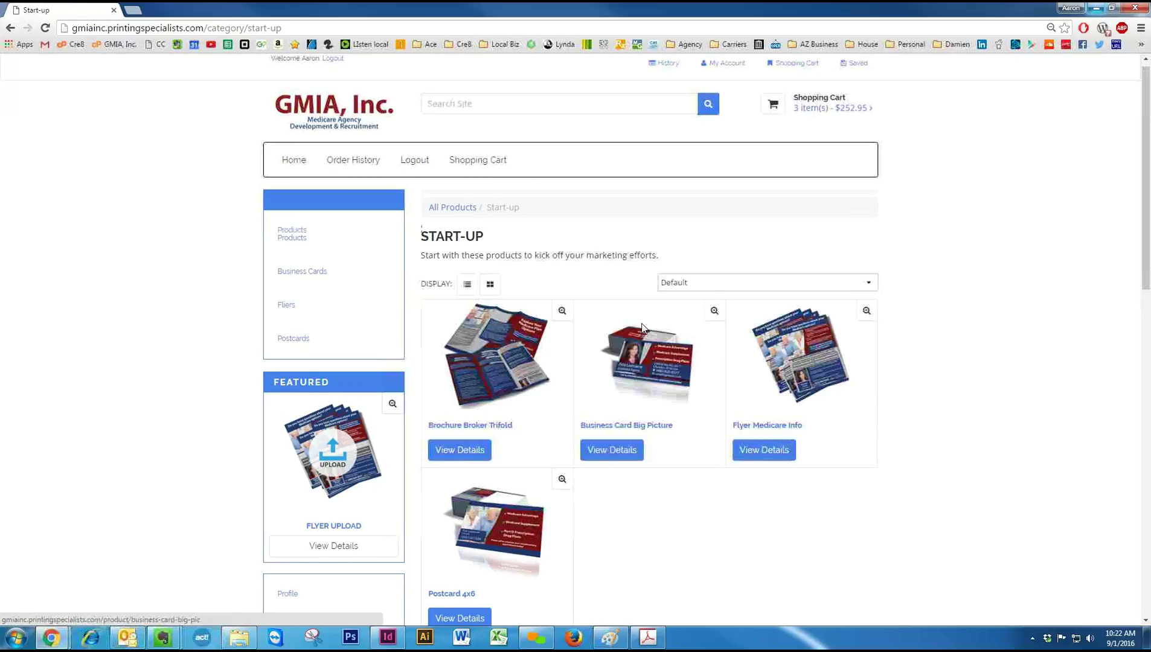
{"action": "scroll", "coordinate": [641, 347], "scroll_direction": "down", "scroll_amount": 3}
{"action": "left_click", "coordinate": [643, 202]}
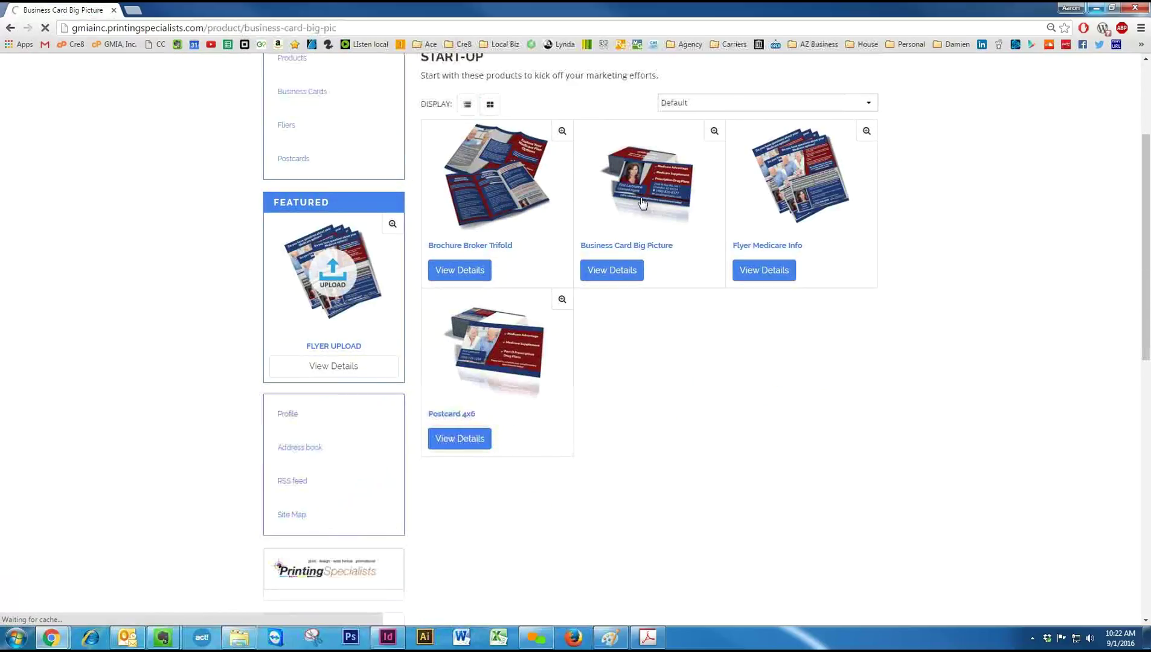
Read the split-cost note for 500 cards at $29.00, then return to the top of the page.
{"action": "scroll", "coordinate": [715, 432], "scroll_direction": "down", "scroll_amount": 5}
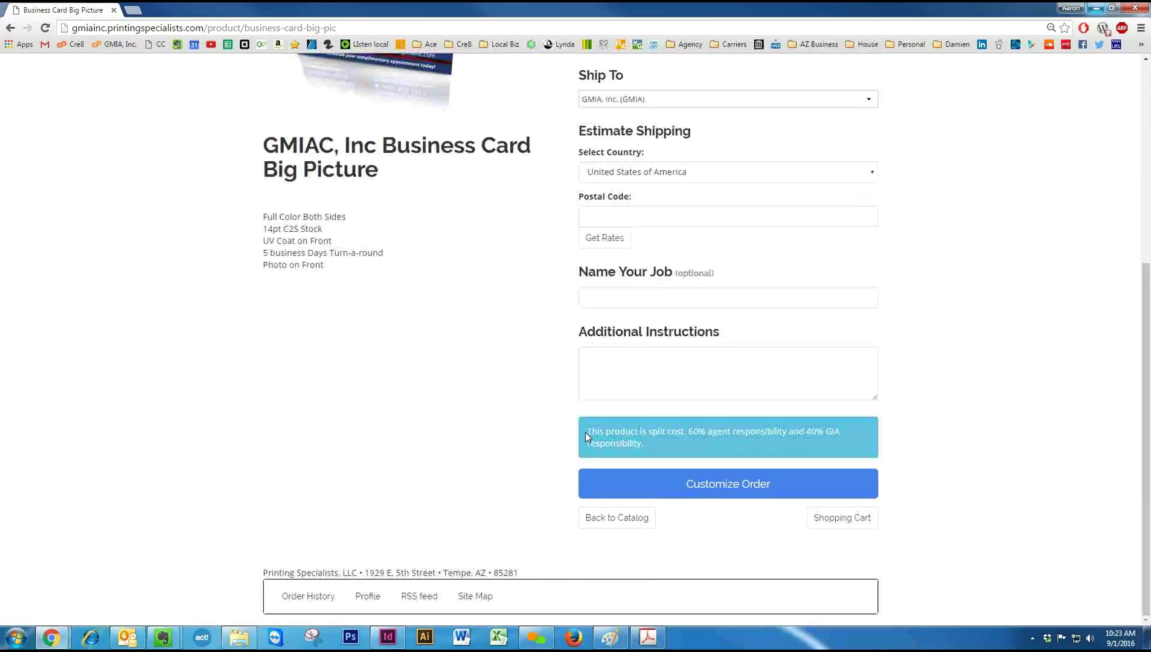
{"action": "left_click_drag", "start_coordinate": [590, 429], "coordinate": [651, 450]}
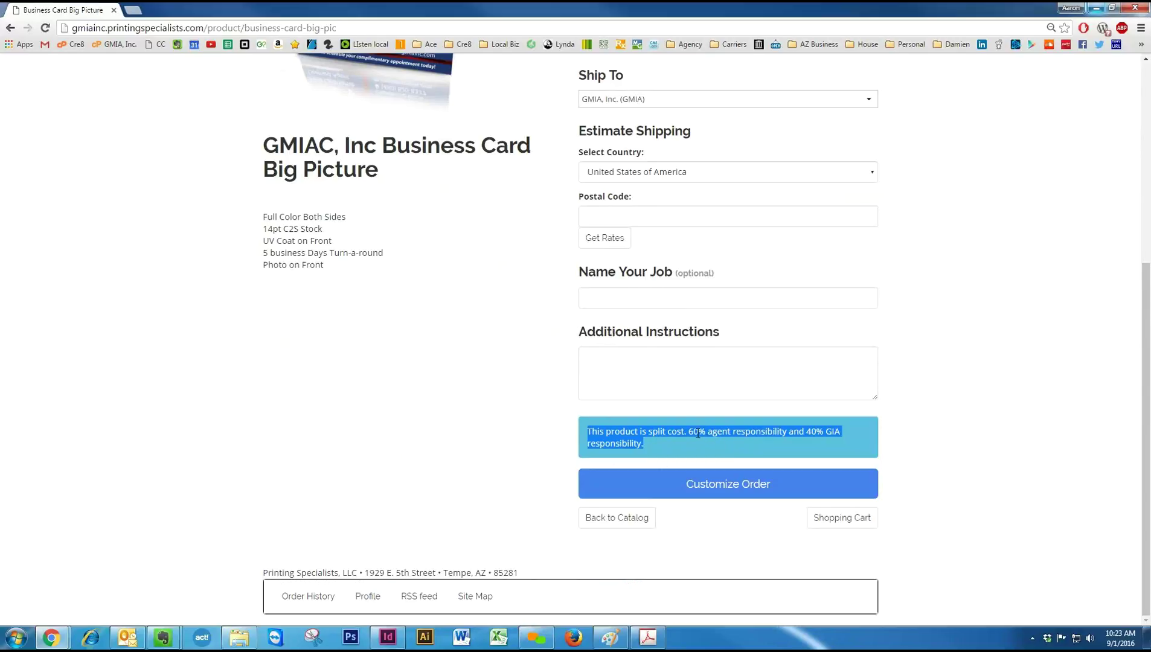
{"action": "left_click", "coordinate": [803, 435]}
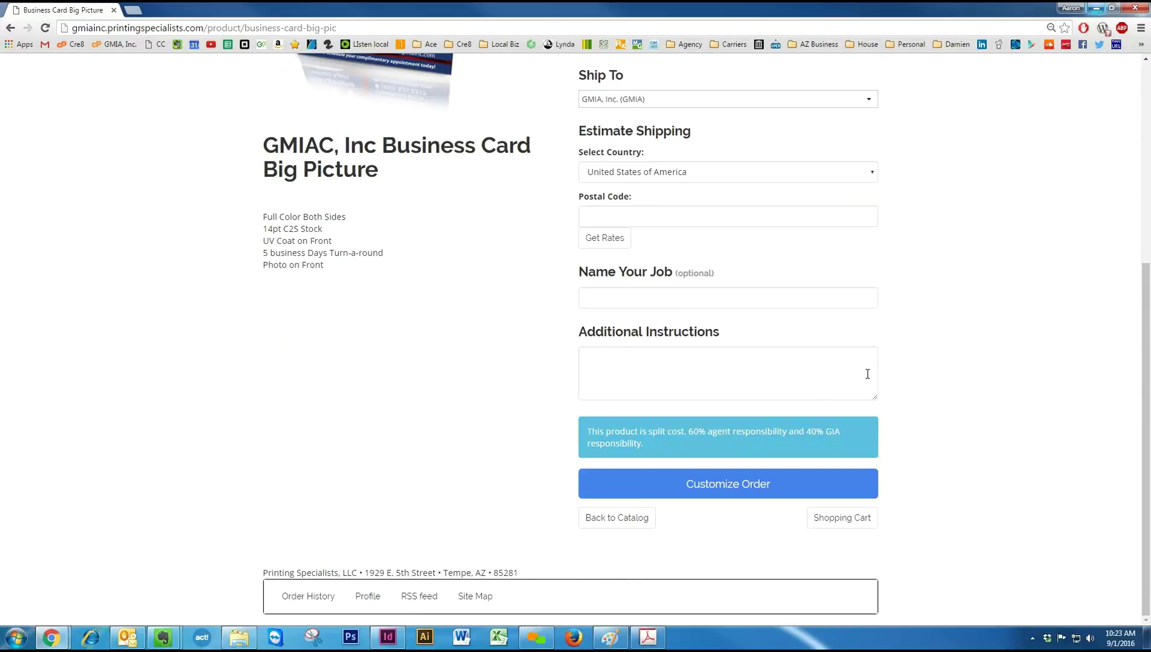
{"action": "scroll", "coordinate": [877, 380], "scroll_direction": "up", "scroll_amount": 1}
{"action": "scroll", "coordinate": [876, 379], "scroll_direction": "up", "scroll_amount": 5}
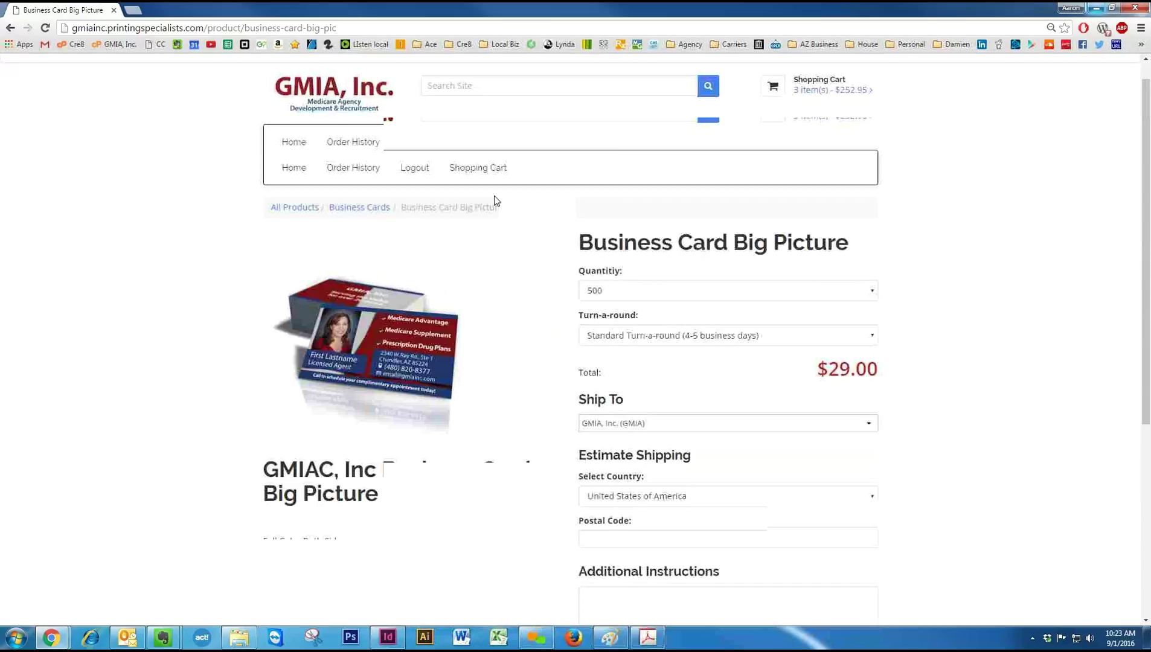
Browse the four products in the Fliers category, then return to All Products.
{"action": "left_click", "coordinate": [290, 171]}
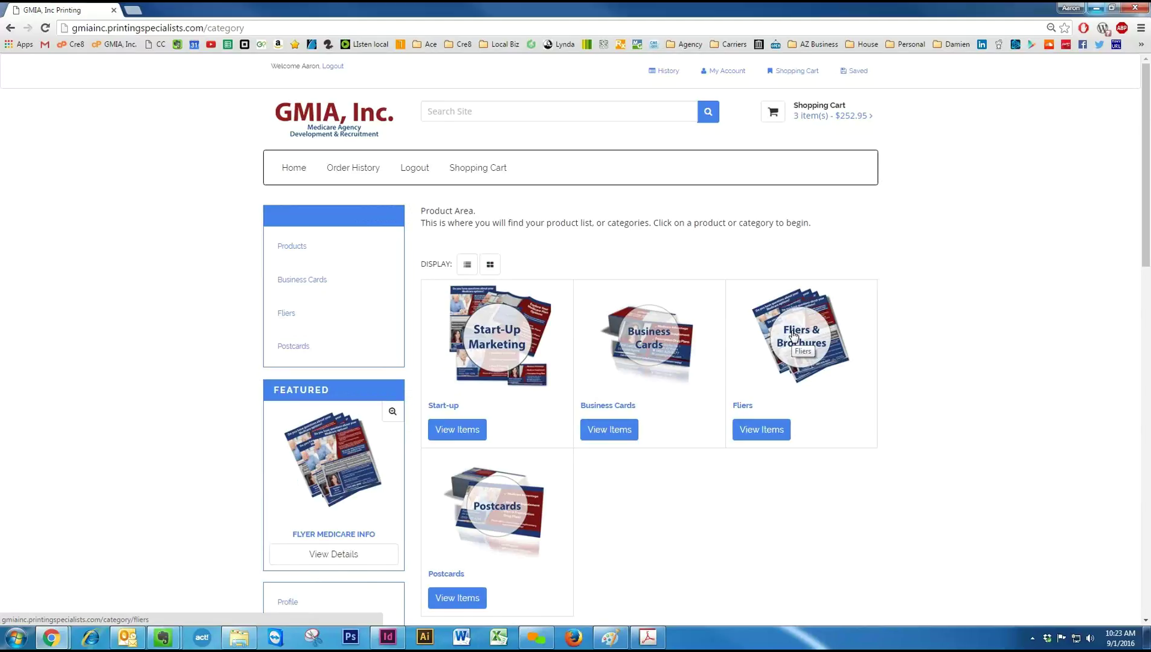
{"action": "left_click", "coordinate": [794, 336]}
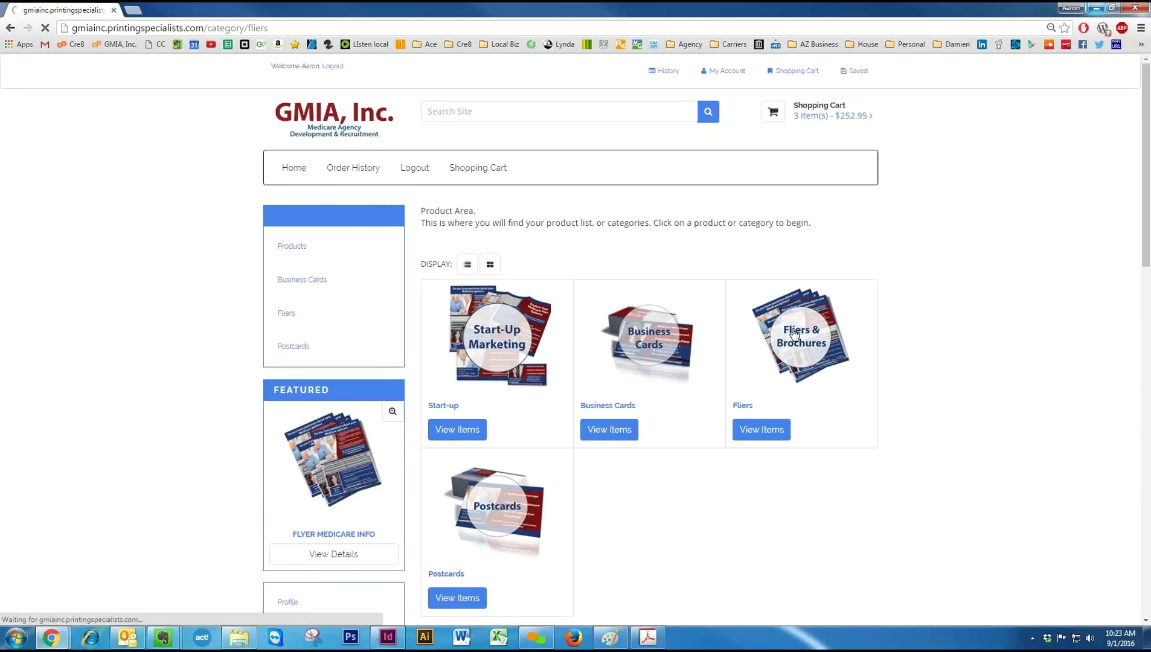
{"action": "scroll", "coordinate": [606, 525], "scroll_direction": "down", "scroll_amount": 2}
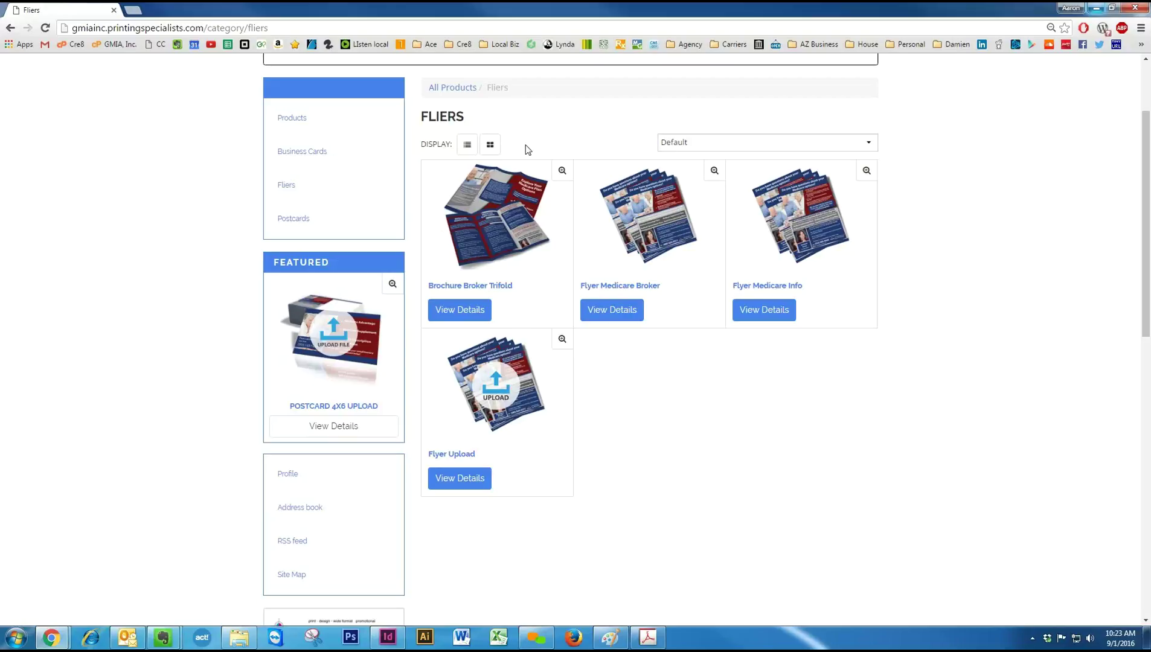
{"action": "left_click", "coordinate": [466, 90]}
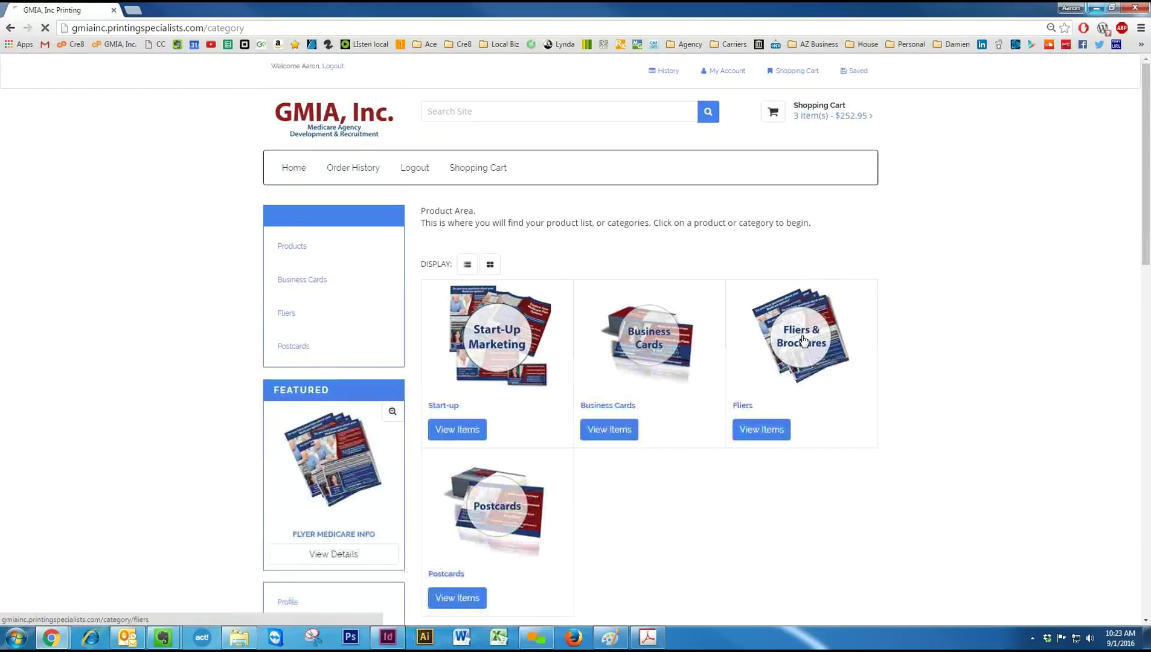
{"action": "left_click", "coordinate": [804, 341]}
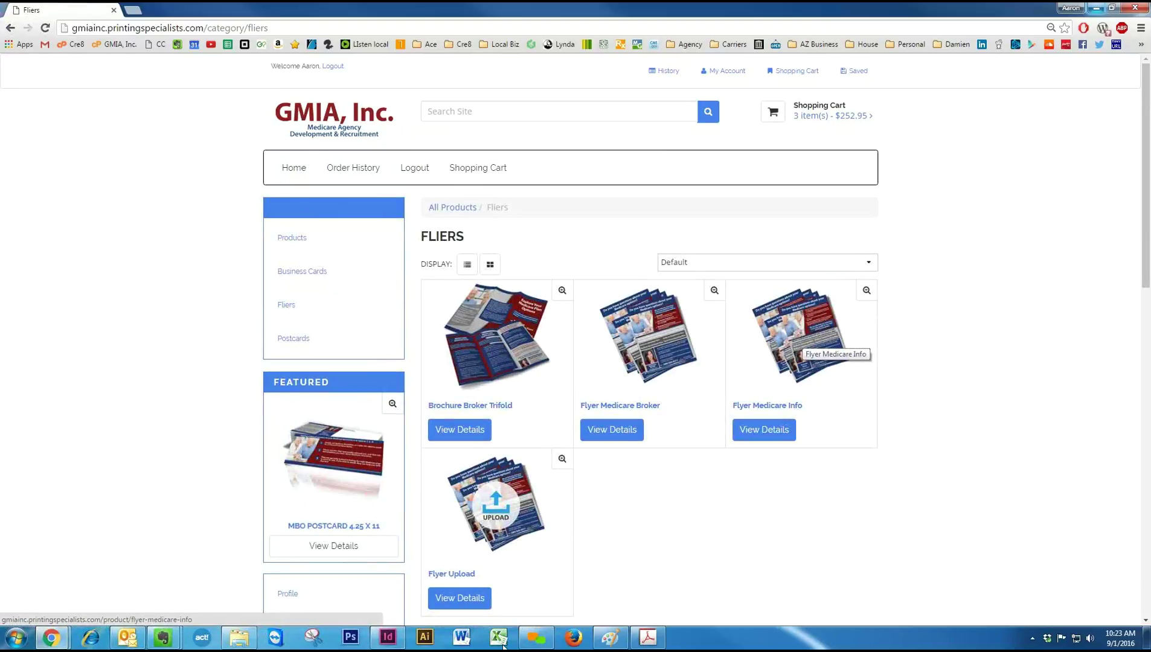
{"action": "left_click", "coordinate": [503, 511]}
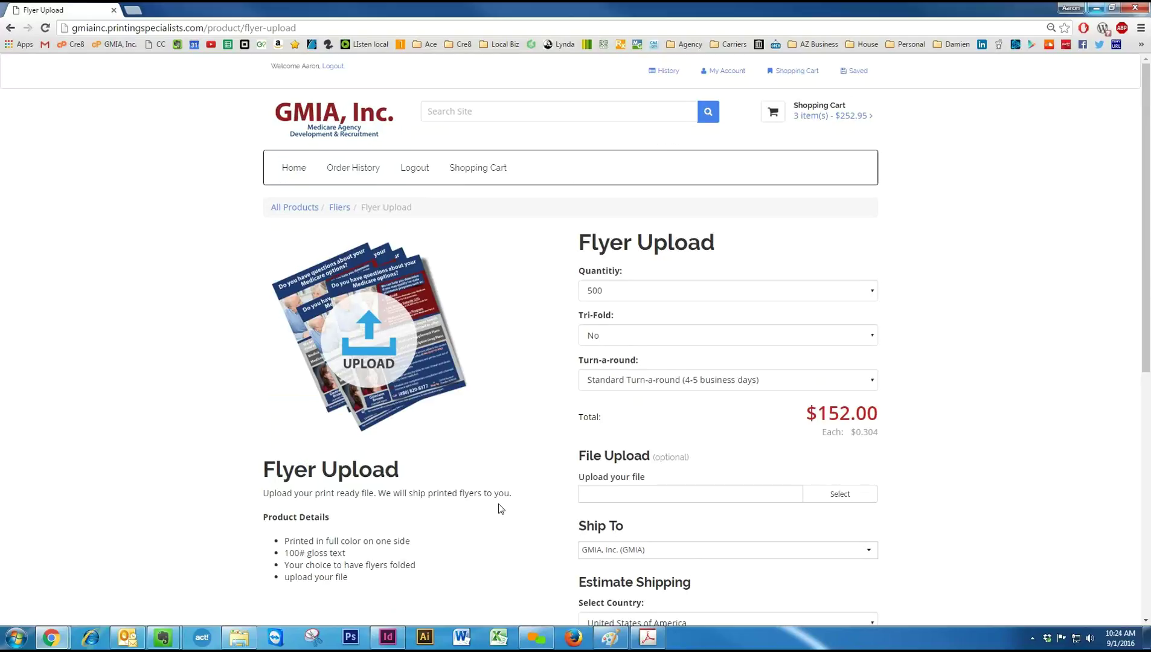
{"action": "scroll", "coordinate": [499, 504], "scroll_direction": "down", "scroll_amount": 5}
{"action": "left_click", "coordinate": [296, 173]}
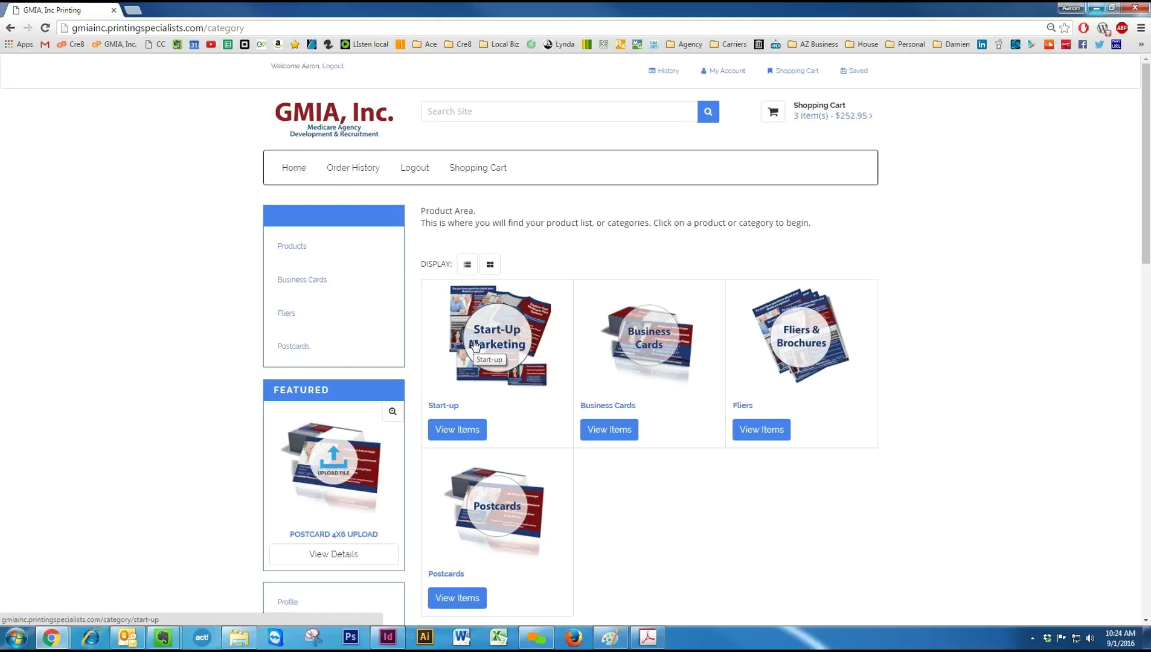
Open the Postcards category, which lists four postcard products.
{"action": "left_click", "coordinate": [510, 506]}
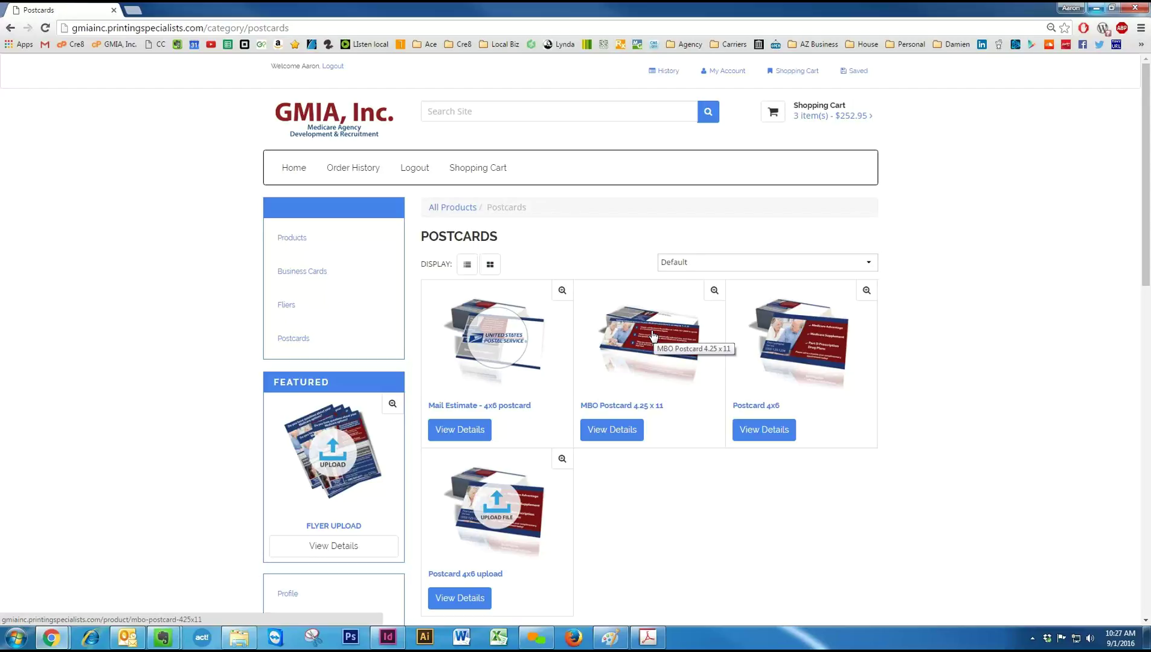
Review the MBO Postcard 4.25 x 11 page ($133.00 for 500) and its postage form, then return Home.
{"action": "left_click", "coordinate": [653, 336]}
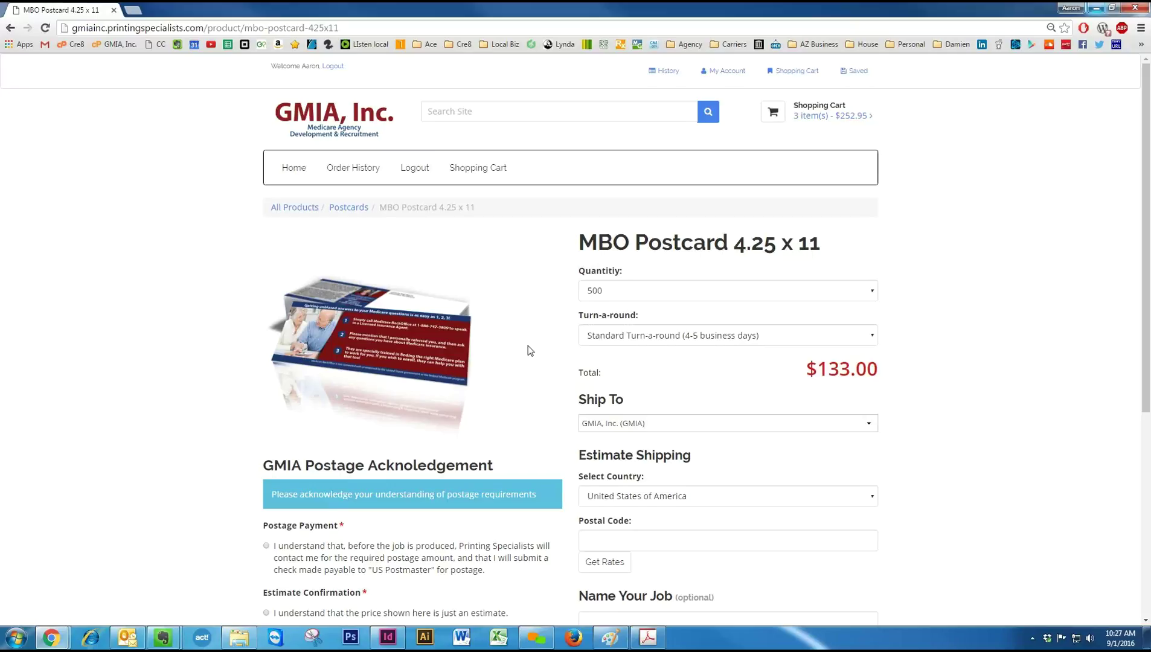
{"action": "scroll", "coordinate": [491, 335], "scroll_direction": "down", "scroll_amount": 3}
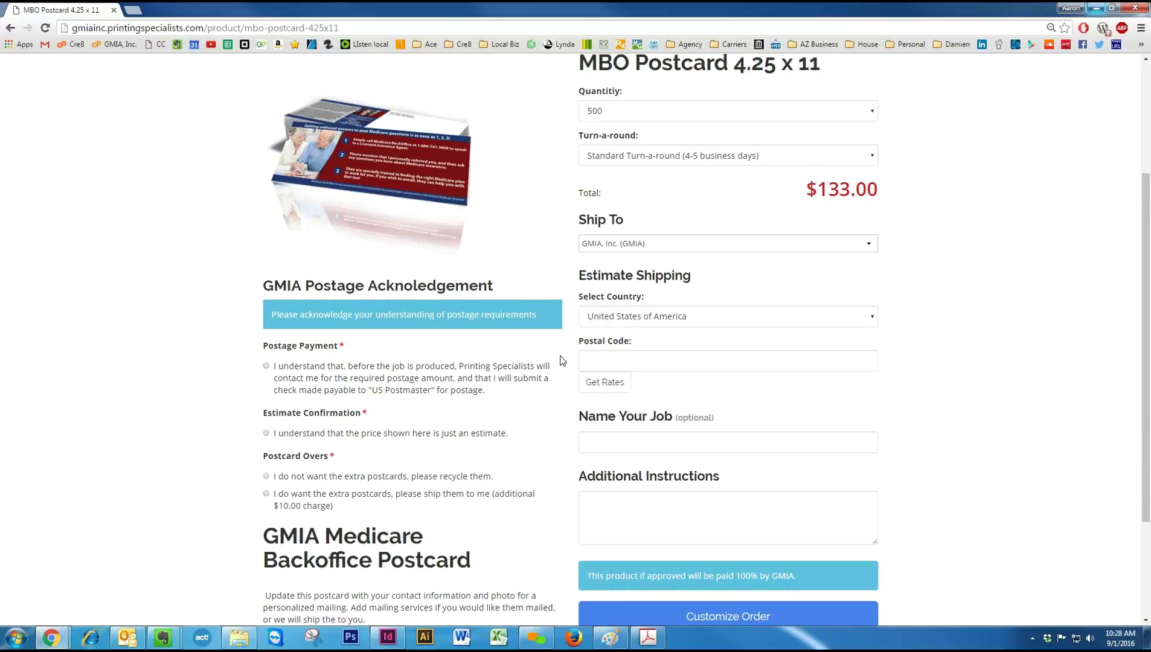
{"action": "scroll", "coordinate": [562, 360], "scroll_direction": "down", "scroll_amount": 2}
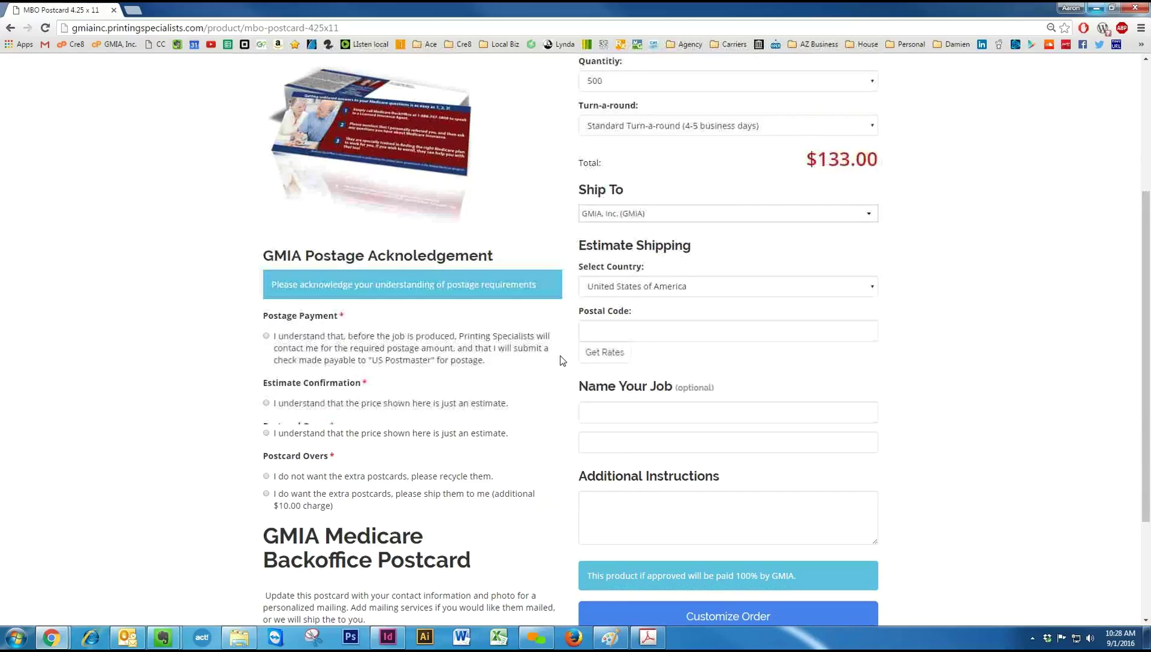
{"action": "scroll", "coordinate": [561, 360], "scroll_direction": "up", "scroll_amount": 3}
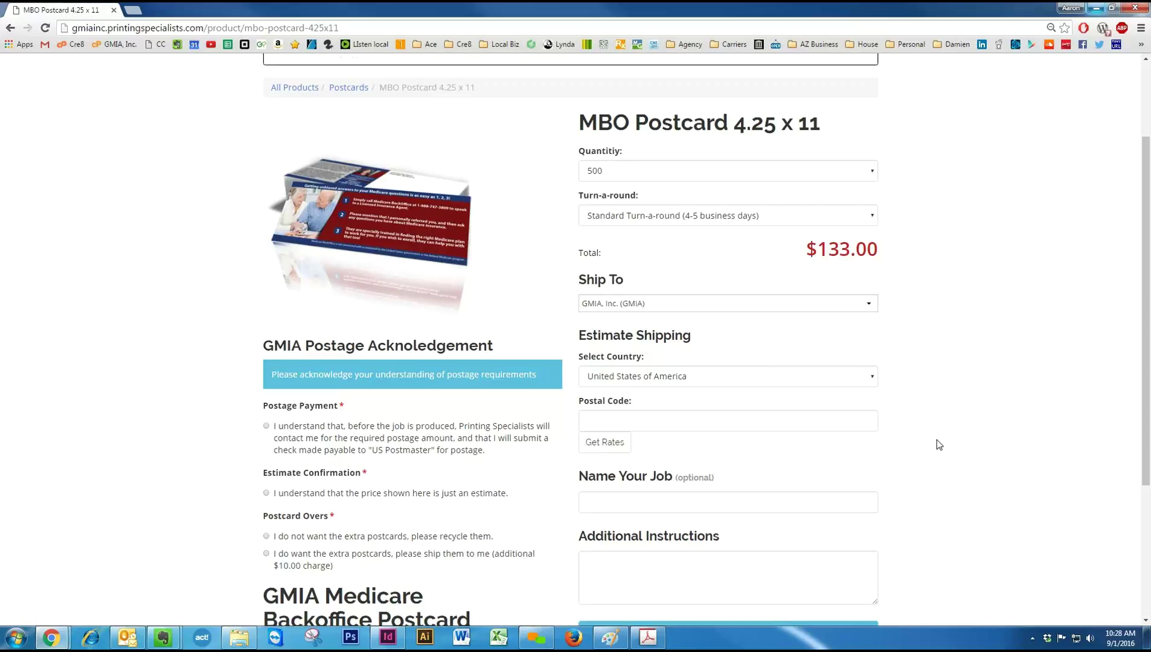
{"action": "scroll", "coordinate": [939, 444], "scroll_direction": "up", "scroll_amount": 1}
{"action": "scroll", "coordinate": [937, 440], "scroll_direction": "up", "scroll_amount": 2}
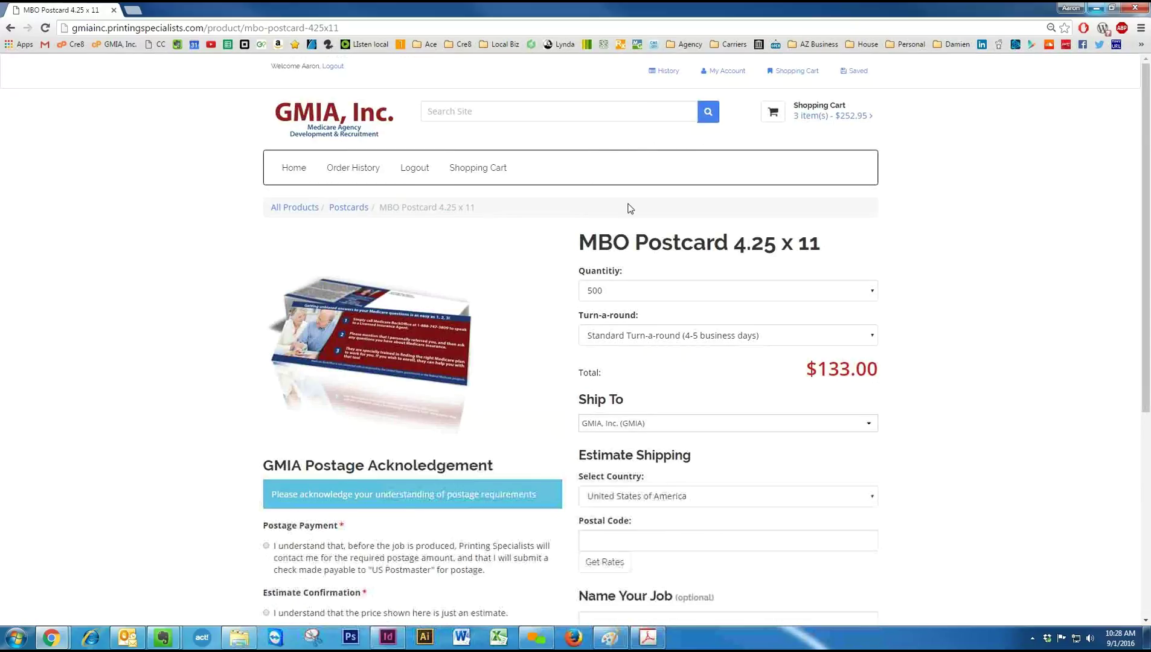
{"action": "left_click", "coordinate": [292, 168]}
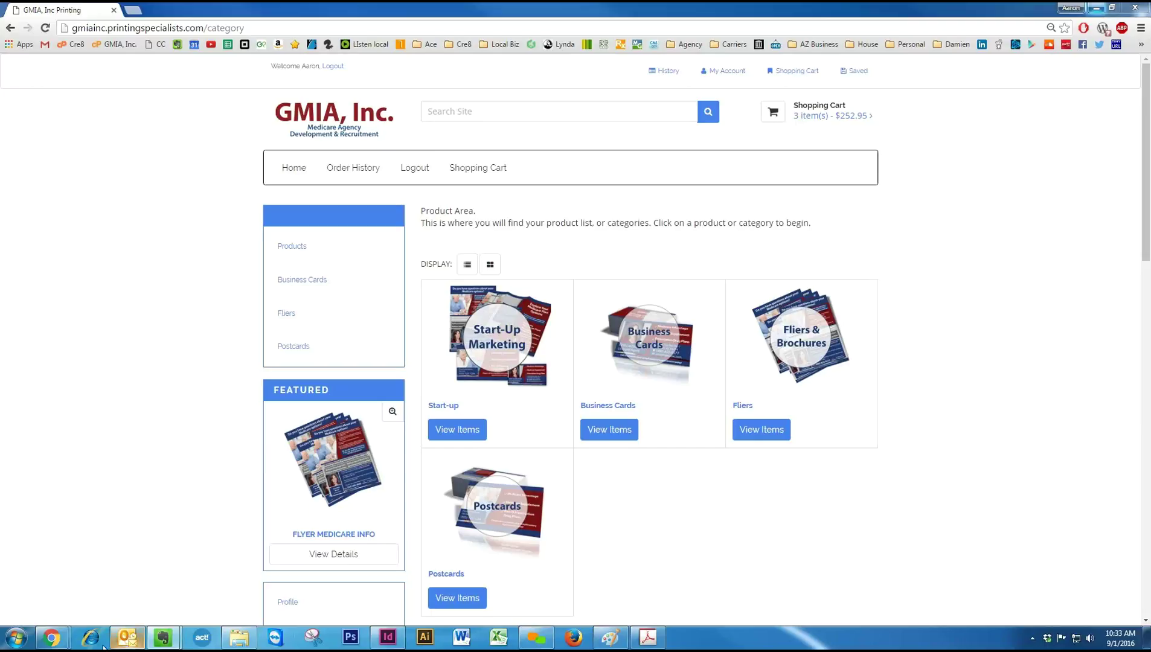
Bring up the Join.me folder window and minimize it, revealing the Medicare Poster PDF in Acrobat.
{"action": "left_click", "coordinate": [240, 637]}
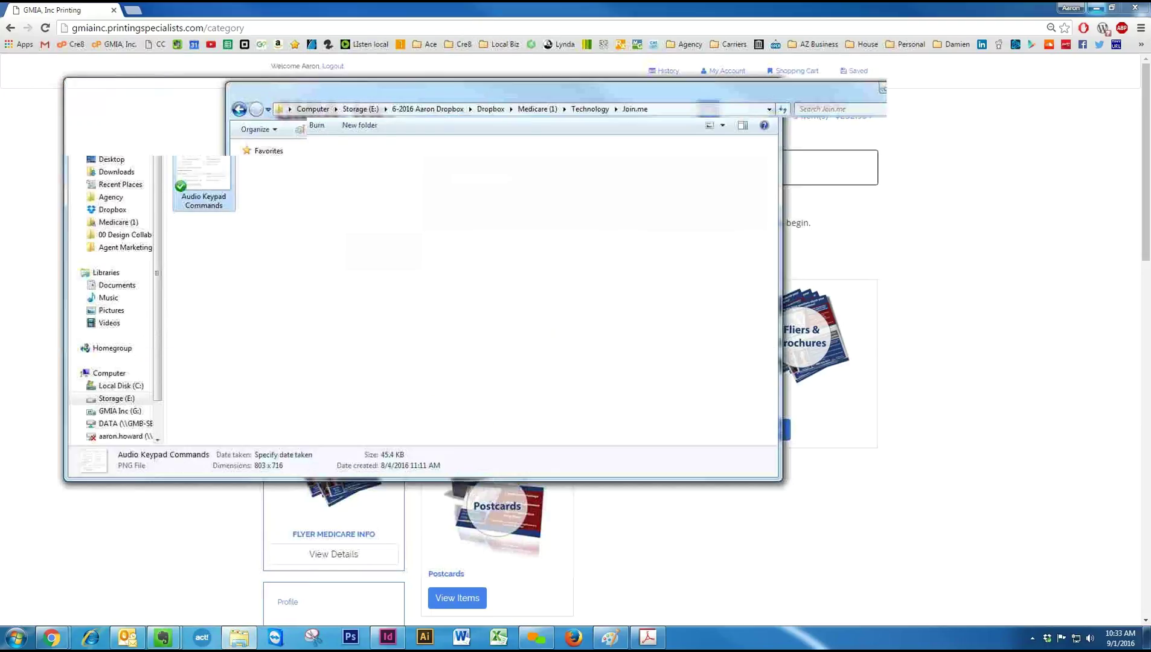
{"action": "left_click", "coordinate": [725, 84]}
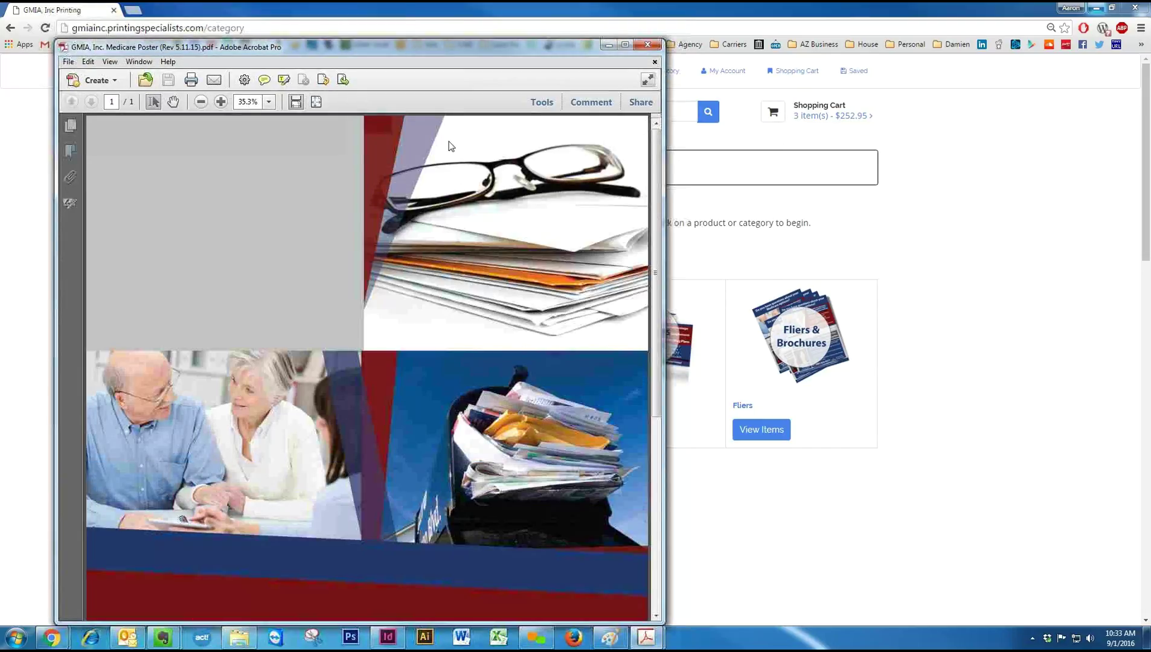
Maximize Acrobat and zoom the Medicare poster out to 23% to show the whole page.
{"action": "left_click", "coordinate": [624, 45]}
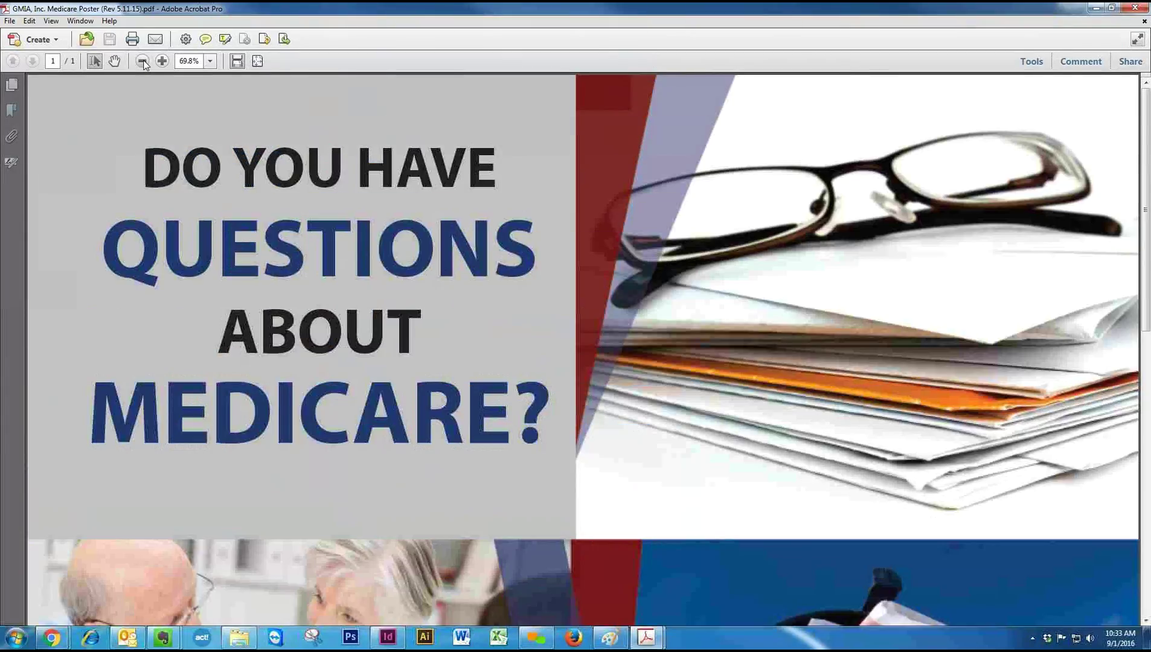
{"action": "left_click", "coordinate": [142, 61]}
{"action": "left_click", "coordinate": [143, 61]}
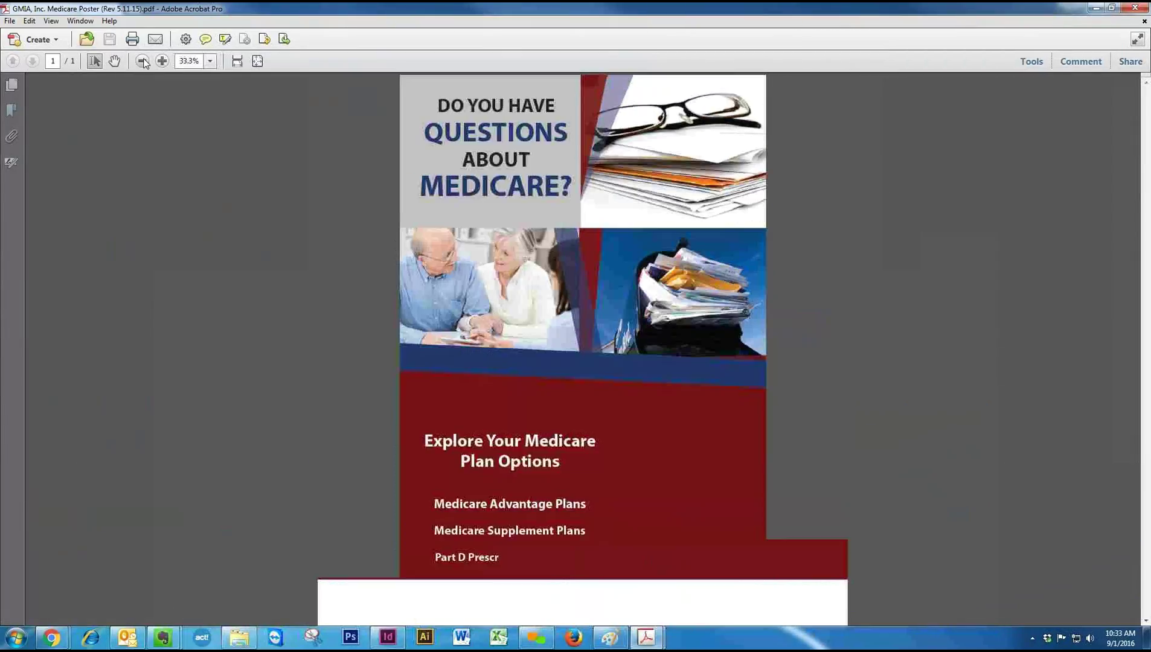
{"action": "left_click", "coordinate": [143, 61]}
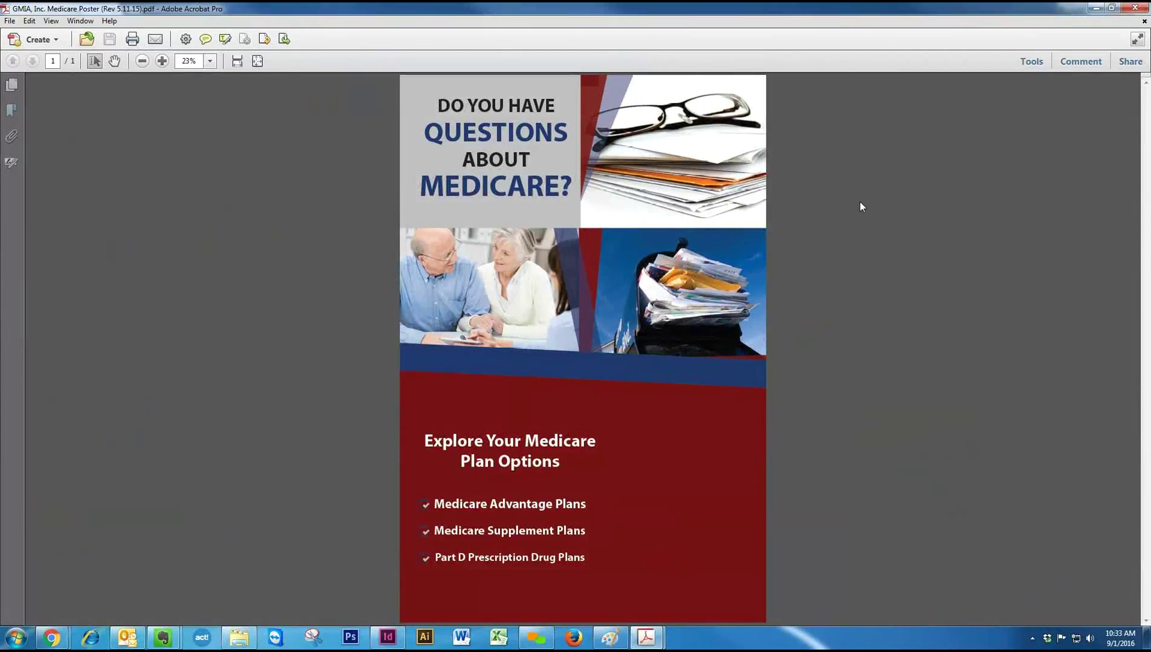
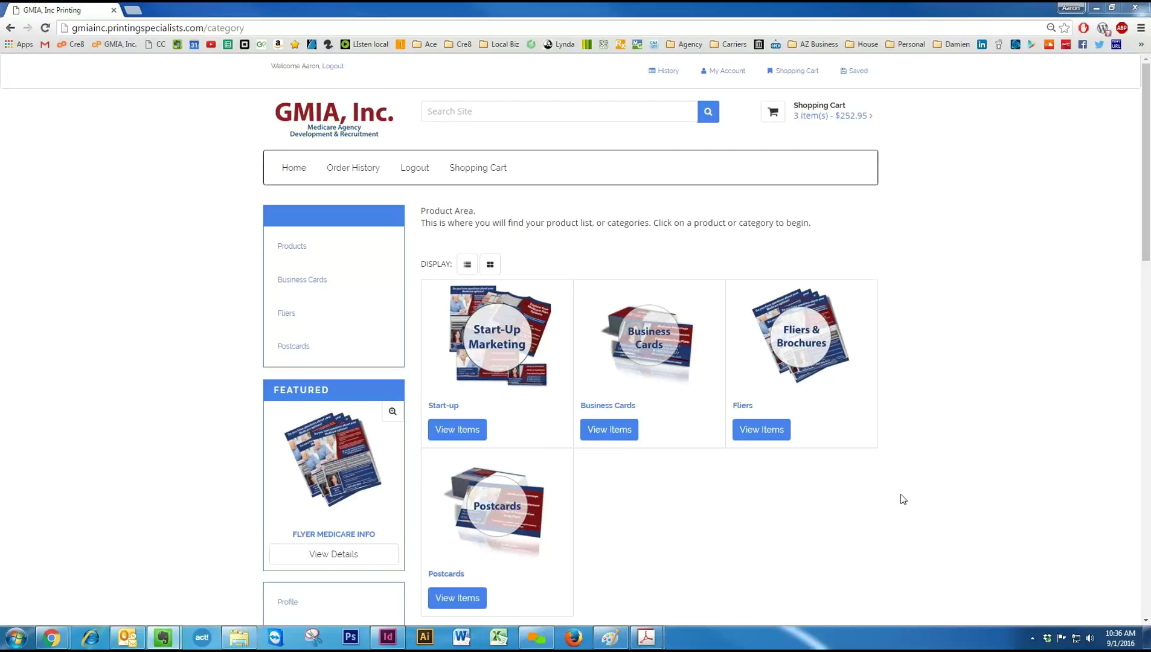
Open the Postcards category and the Mail Estimate - 4x6 postcard product form.
{"action": "left_click", "coordinate": [507, 510]}
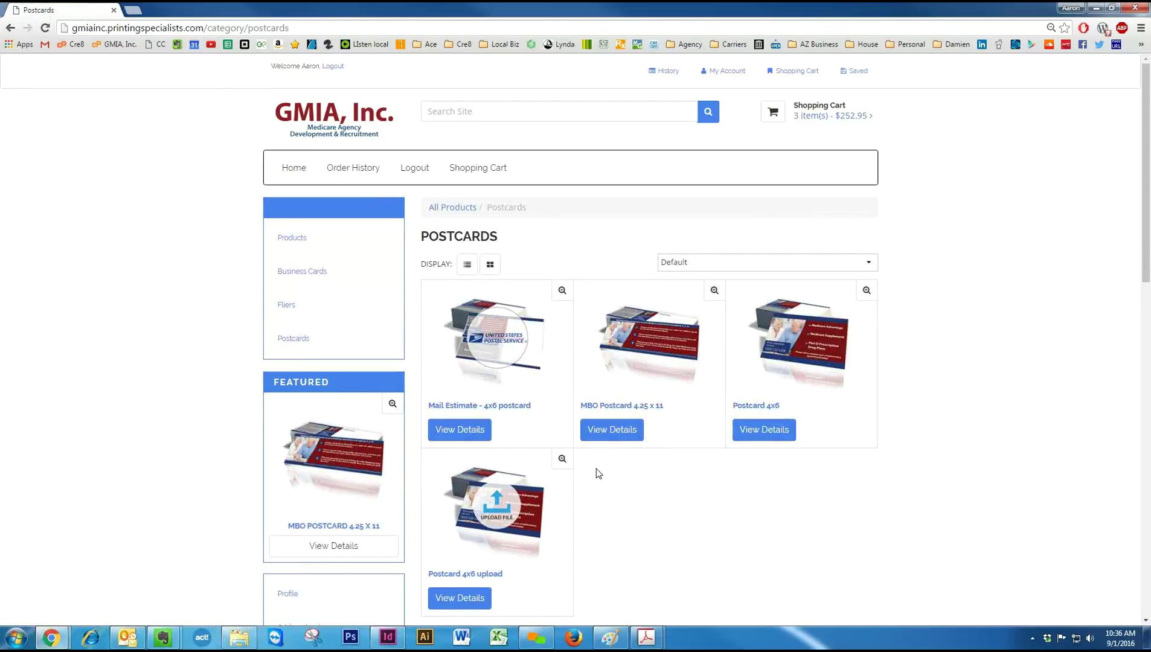
{"action": "left_click", "coordinate": [495, 342]}
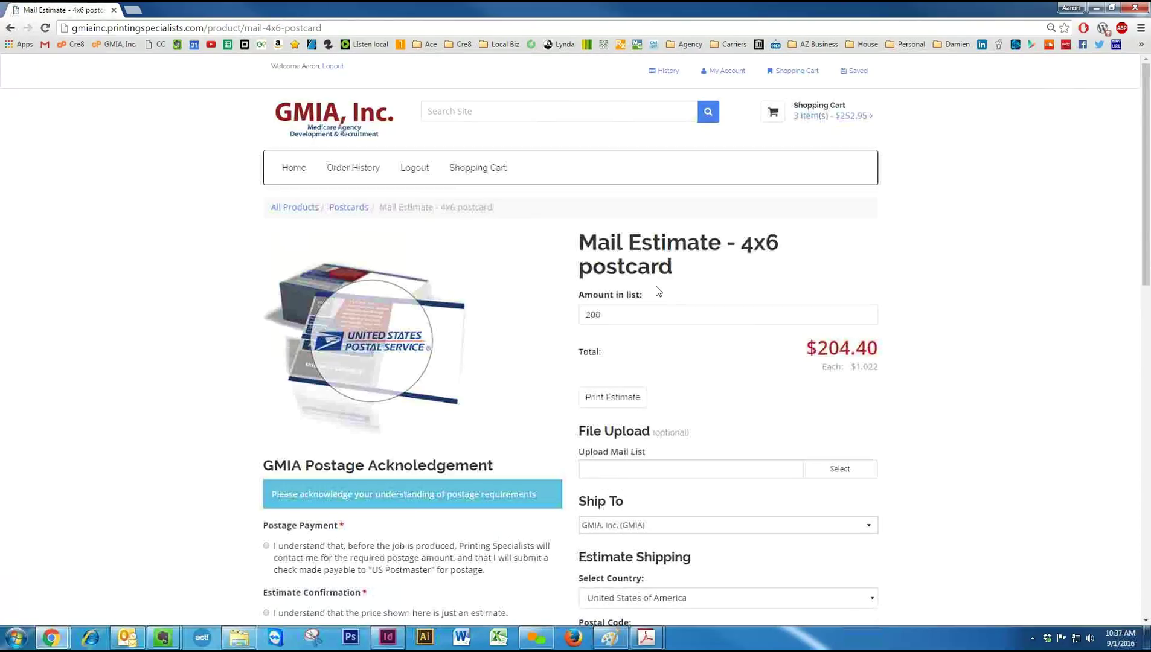
{"action": "scroll", "coordinate": [559, 385], "scroll_direction": "down", "scroll_amount": 2}
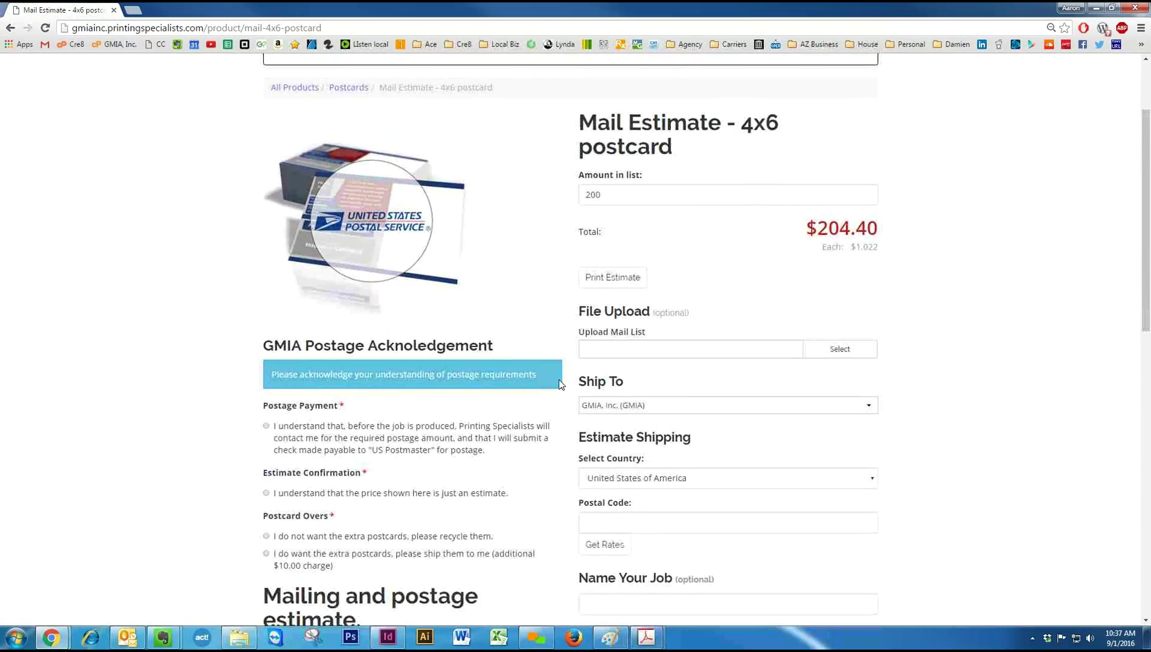
{"action": "left_click_drag", "start_coordinate": [824, 224], "coordinate": [851, 225]}
Select the 200 in the Amount in list field, review the form, and return to Postcards.
{"action": "left_click", "coordinate": [616, 188]}
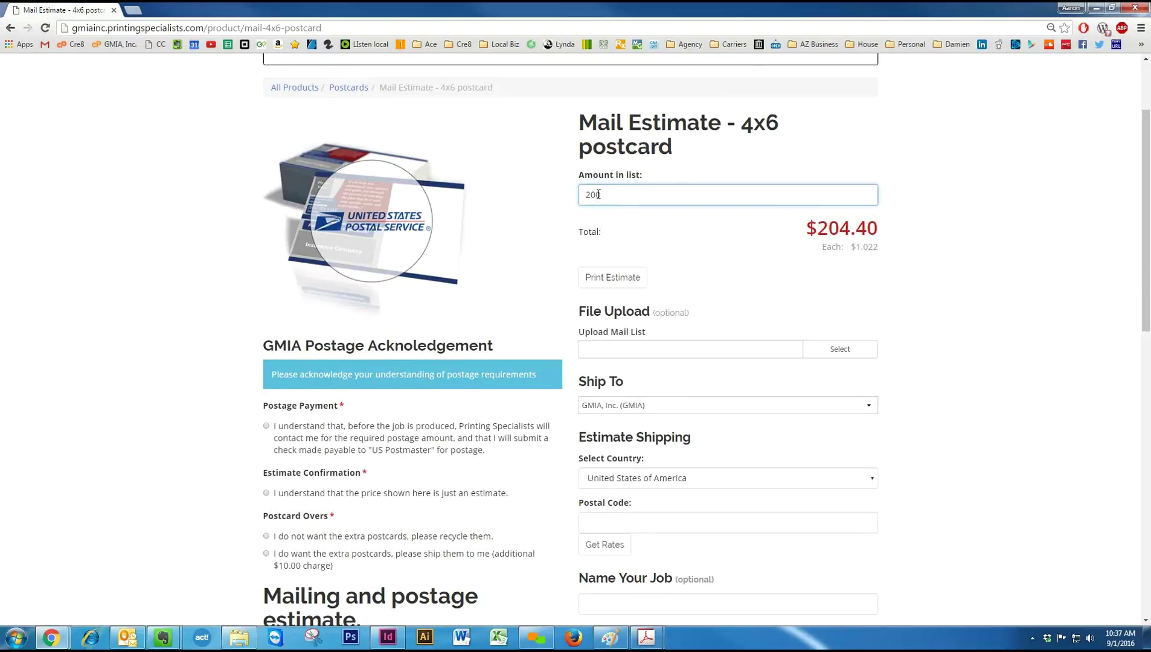
{"action": "double_click", "coordinate": [598, 194]}
{"action": "scroll", "coordinate": [815, 332], "scroll_direction": "down", "scroll_amount": 1}
{"action": "scroll", "coordinate": [815, 332], "scroll_direction": "down", "scroll_amount": 2}
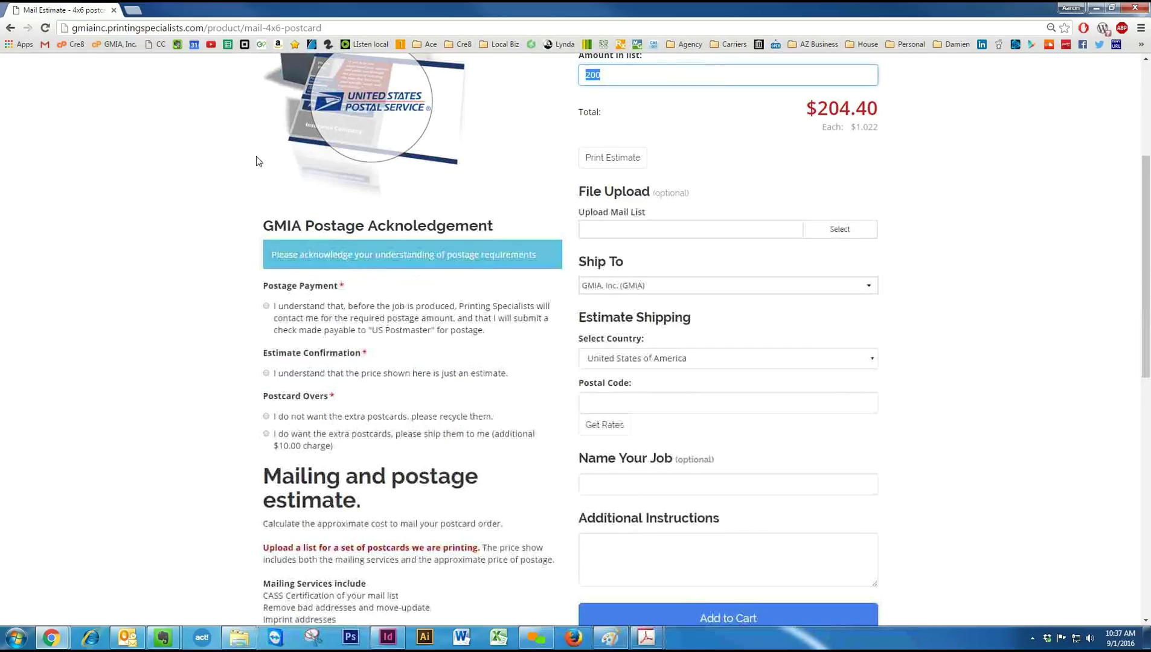
{"action": "left_click", "coordinate": [10, 28]}
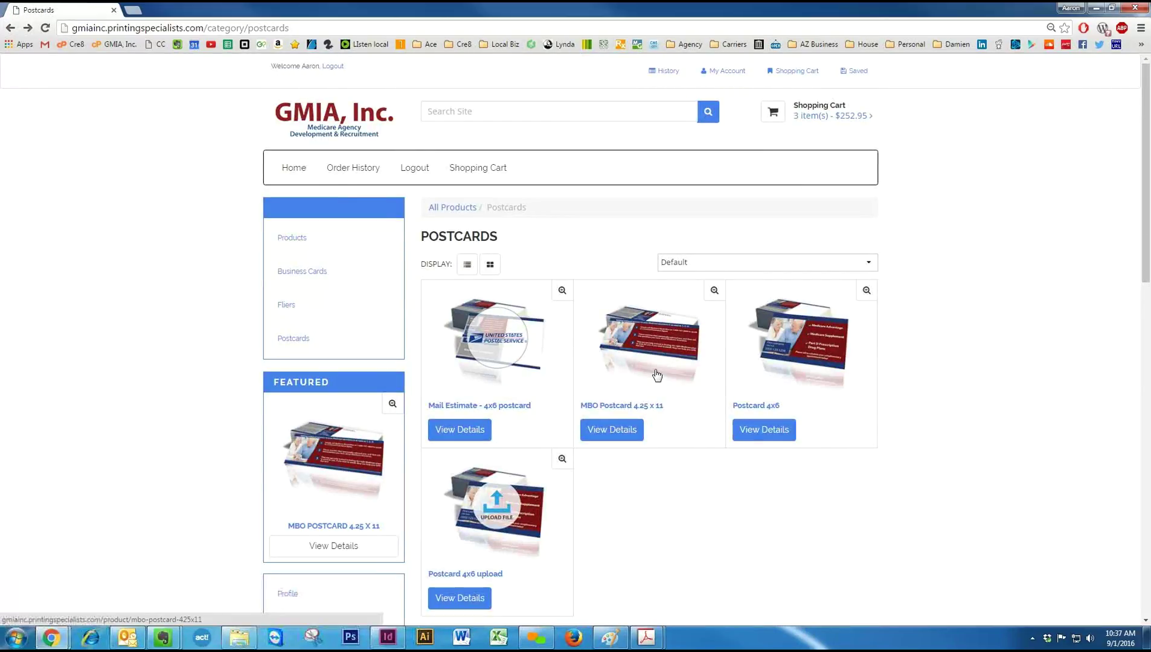
Open Postcard 4x6 and select 'I do want mailing services'.
{"action": "left_click", "coordinate": [814, 337]}
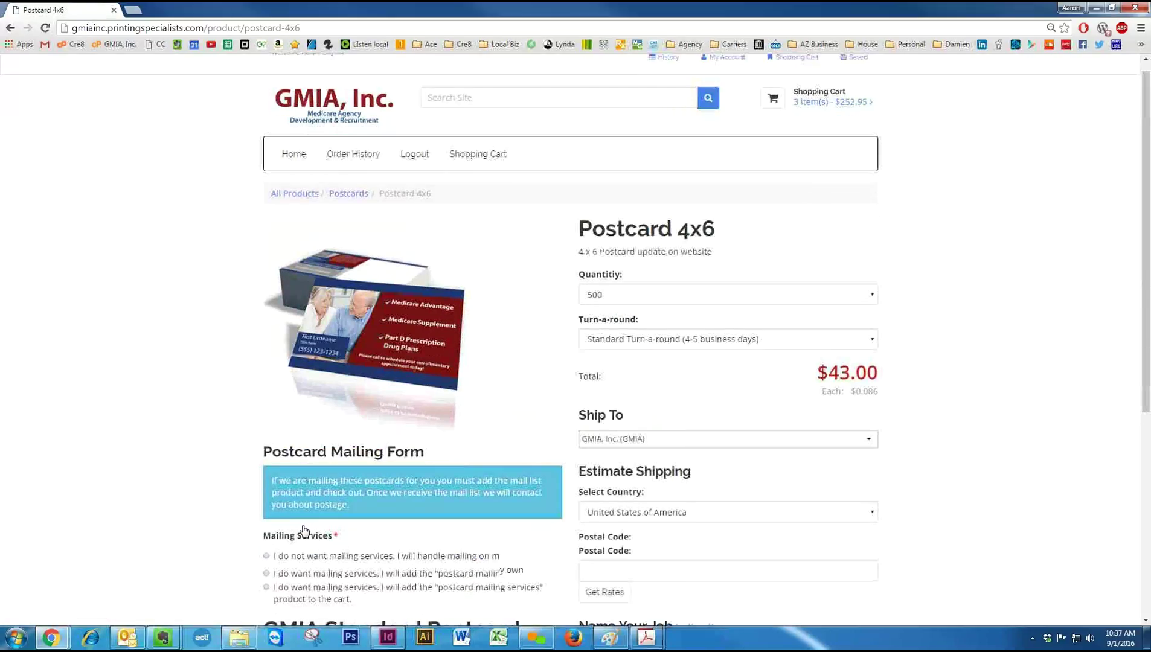
{"action": "scroll", "coordinate": [266, 533], "scroll_direction": "down", "scroll_amount": 1}
{"action": "left_click", "coordinate": [274, 530]}
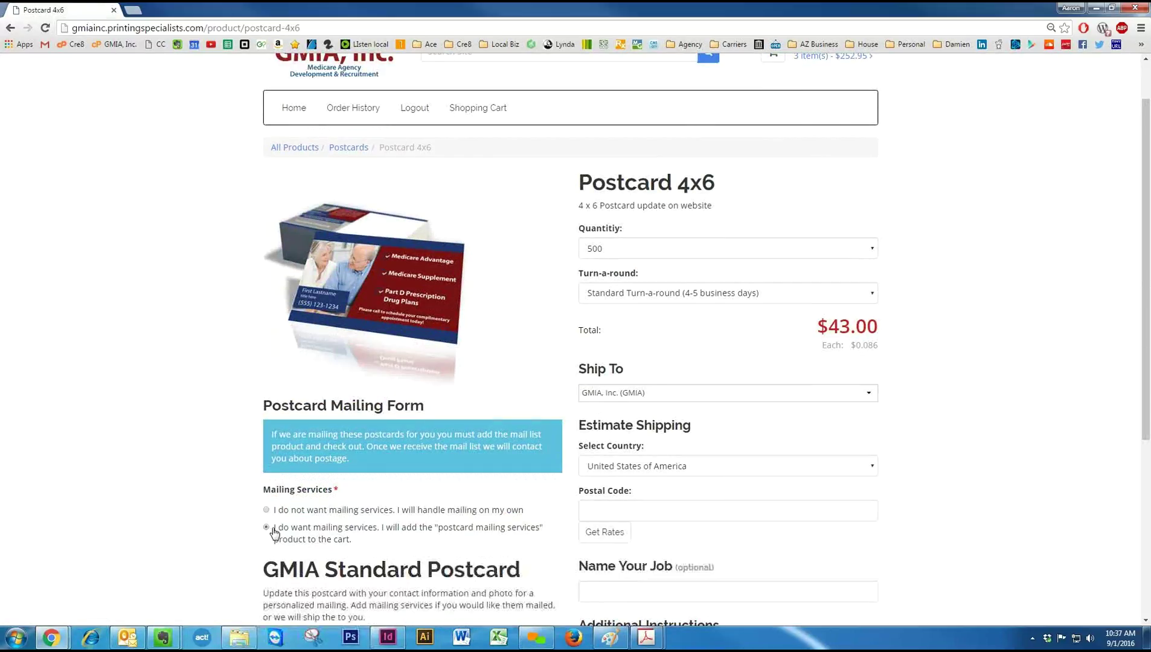
{"action": "triple_click", "coordinate": [377, 545]}
{"action": "left_click", "coordinate": [360, 535]}
Scroll to the bottom of the Postcard 4x6 page and start Customize Order.
{"action": "scroll", "coordinate": [386, 545], "scroll_direction": "down", "scroll_amount": 2}
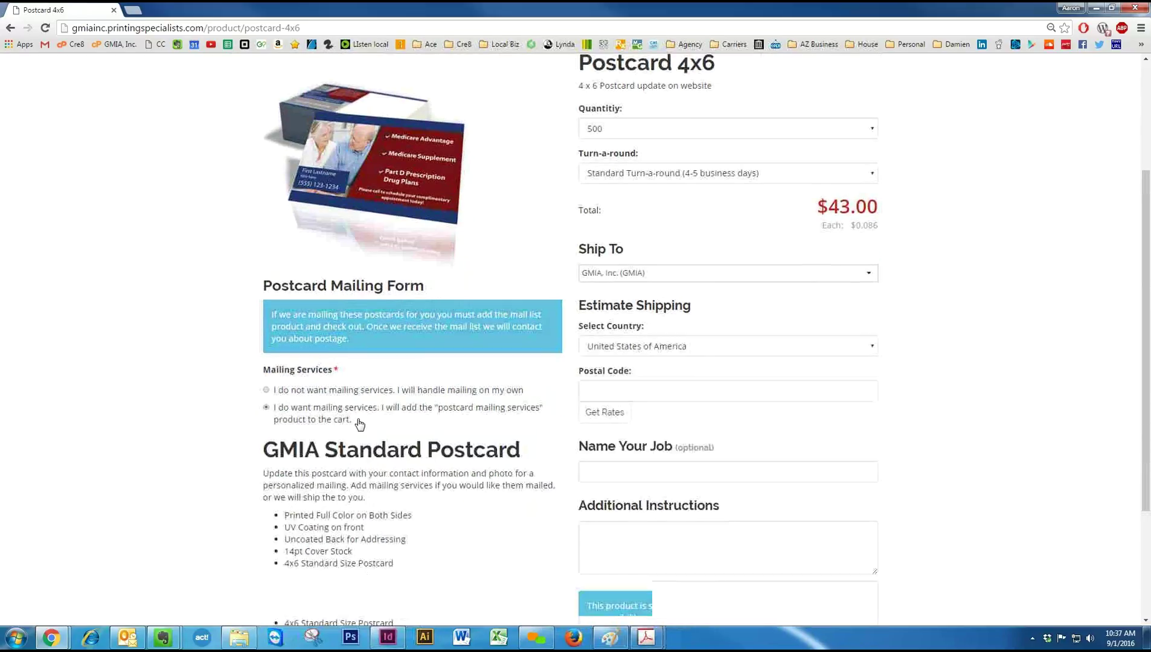
{"action": "scroll", "coordinate": [371, 438], "scroll_direction": "down", "scroll_amount": 1}
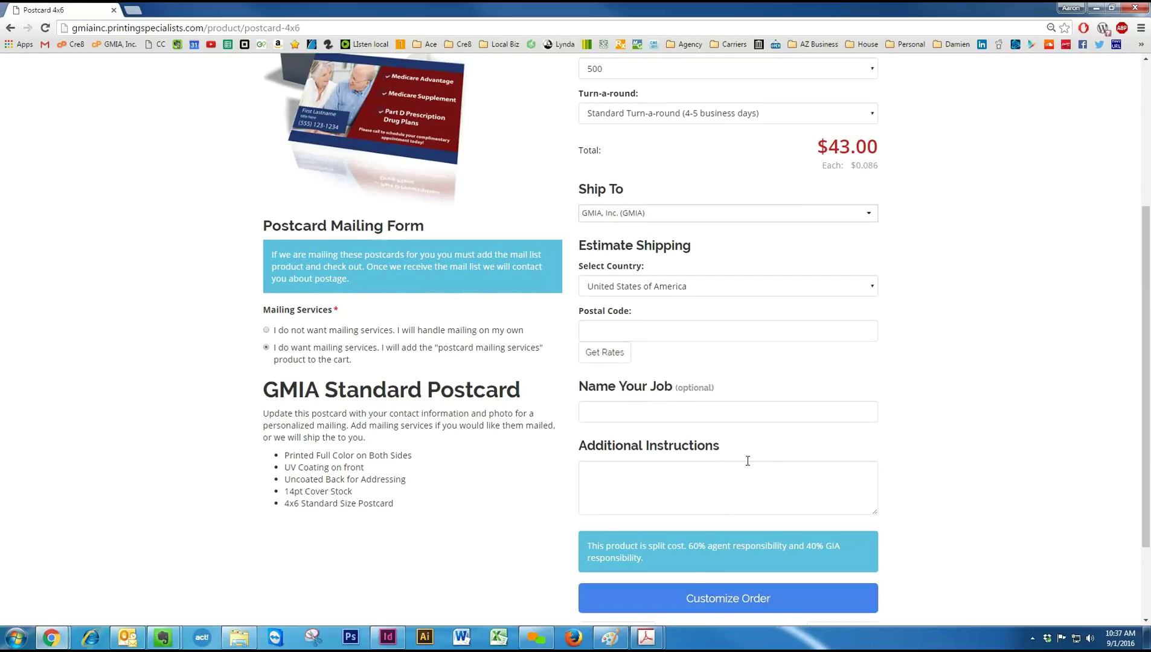
{"action": "scroll", "coordinate": [812, 496], "scroll_direction": "down", "scroll_amount": 1}
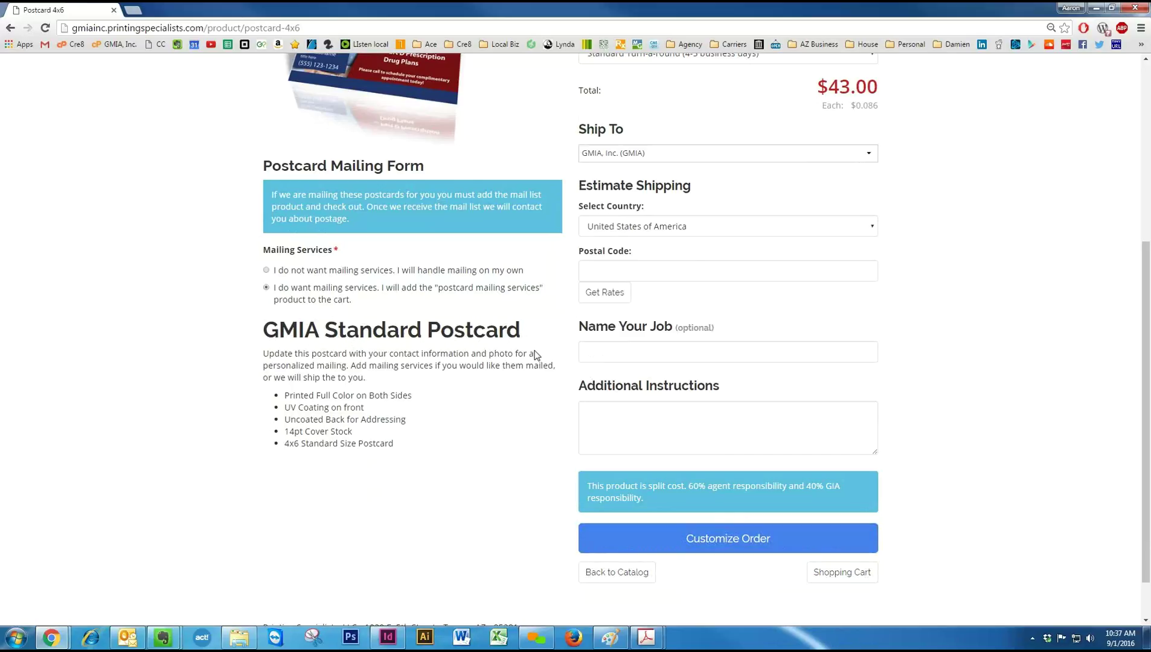
{"action": "left_click", "coordinate": [630, 539]}
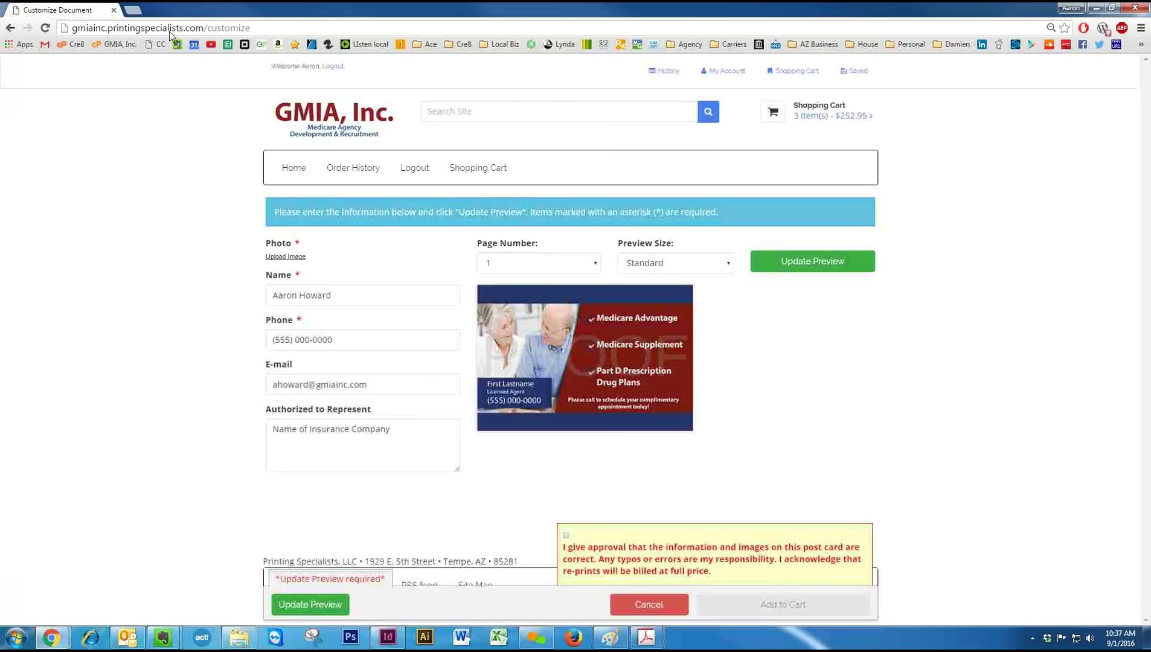
Leave and re-enter the Postcard 4x6 customization, then tick the information-and-images approval checkbox.
{"action": "left_click", "coordinate": [7, 28]}
{"action": "left_click", "coordinate": [619, 95]}
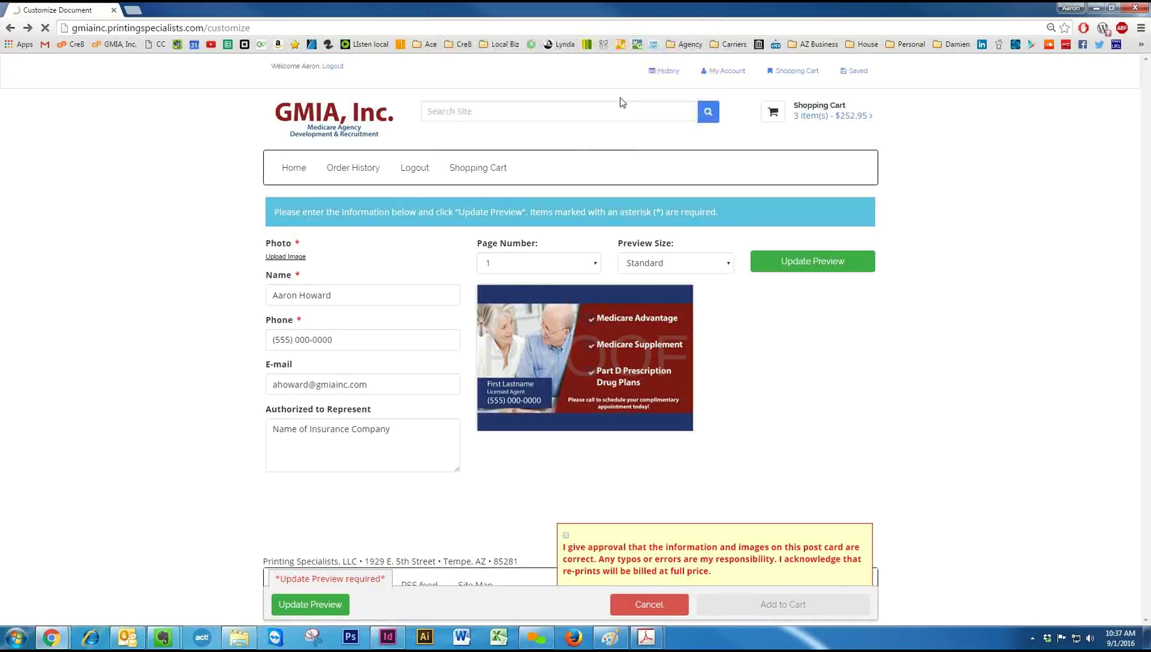
{"action": "left_click", "coordinate": [693, 417]}
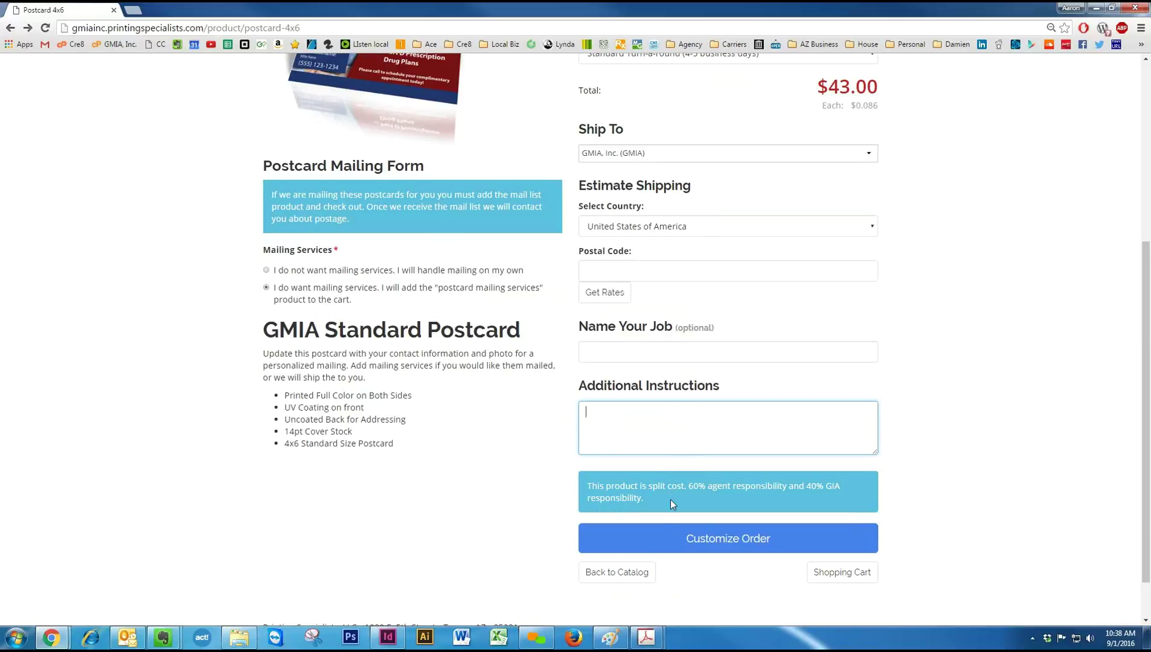
{"action": "left_click", "coordinate": [669, 531]}
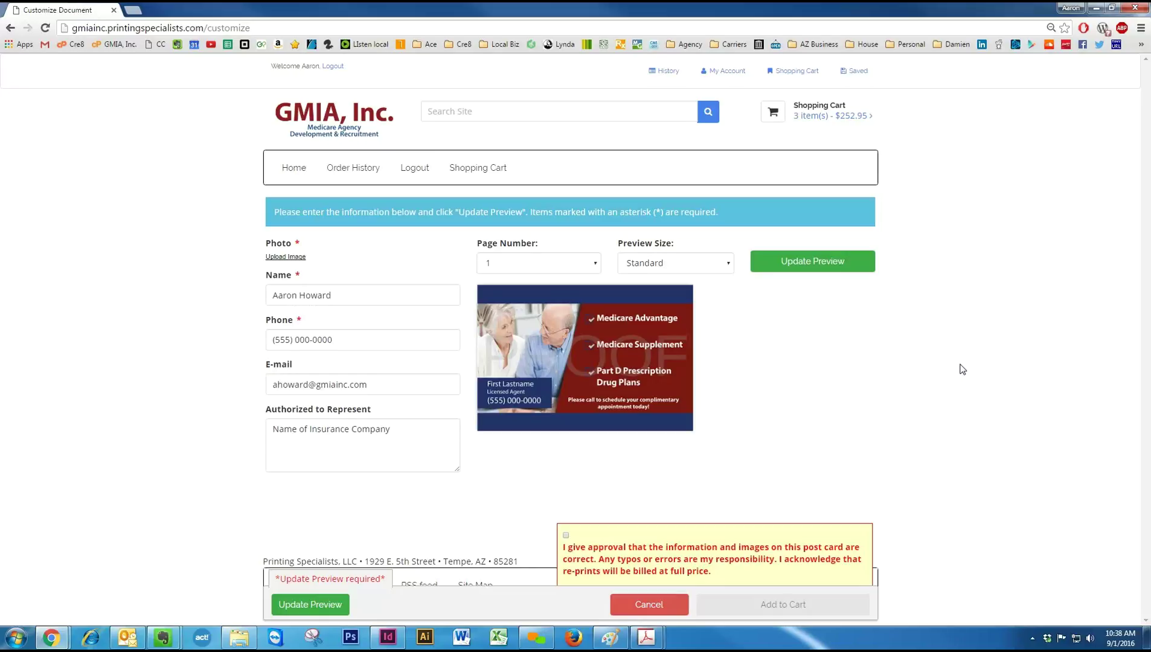
{"action": "left_click", "coordinate": [566, 535]}
Upload the agent's photo onto the Postcard 4x6, finish cropping, and refresh the preview.
{"action": "left_click", "coordinate": [815, 264]}
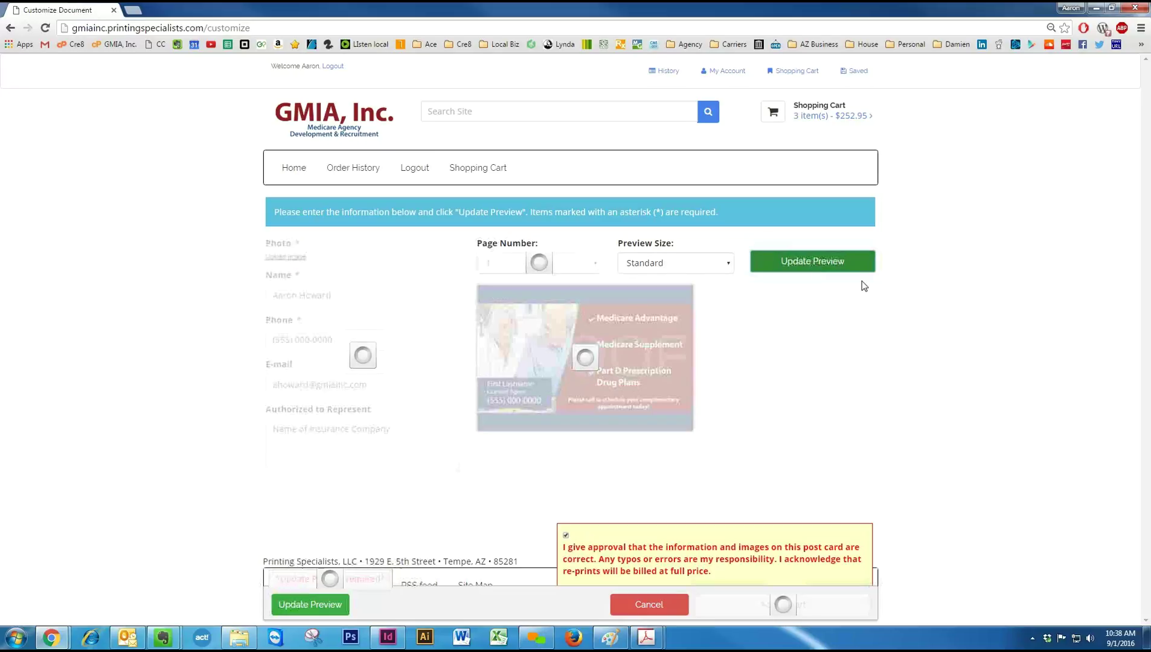
{"action": "left_click", "coordinate": [300, 268]}
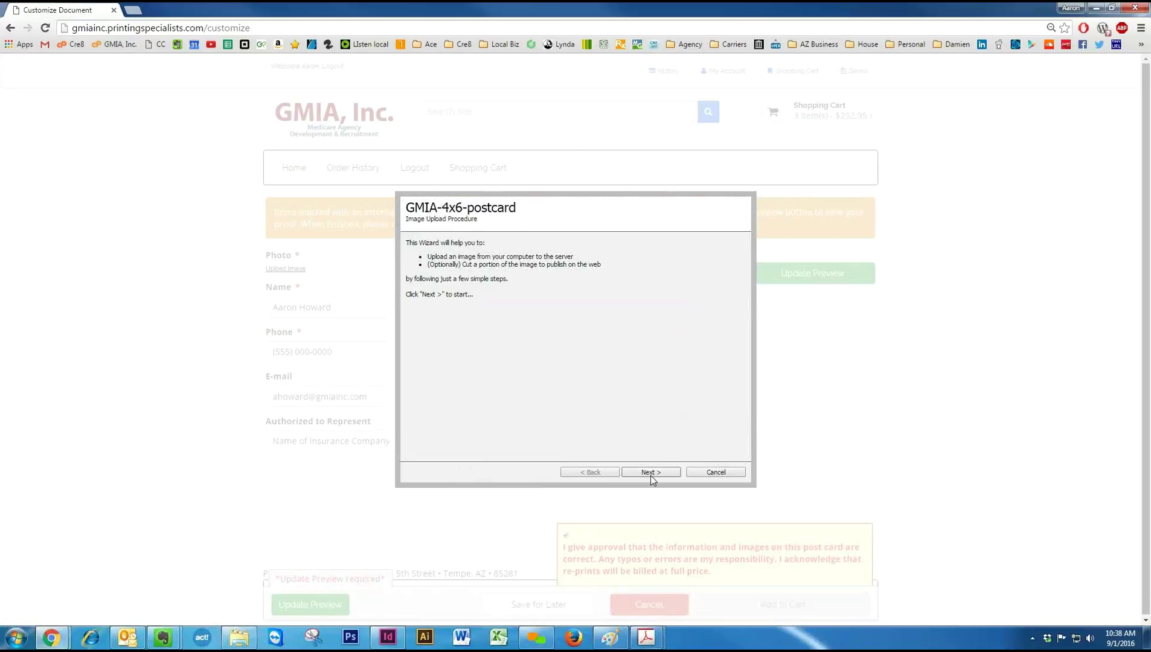
{"action": "left_click", "coordinate": [650, 473]}
{"action": "left_click", "coordinate": [445, 291]}
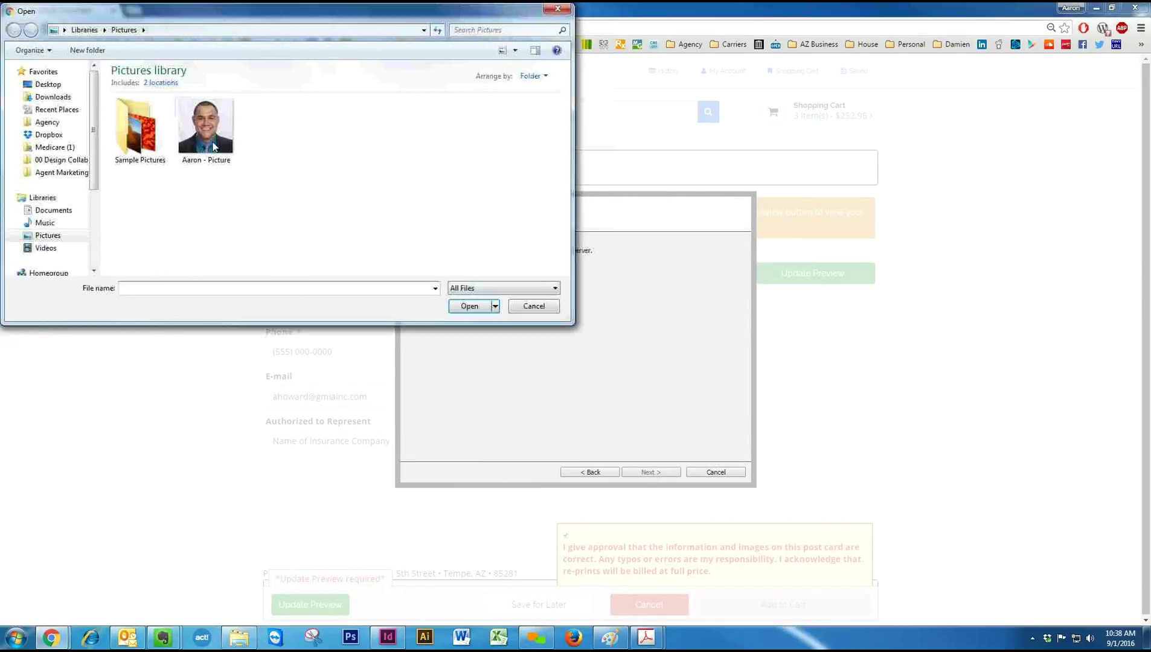
{"action": "double_click", "coordinate": [210, 130]}
{"action": "left_click", "coordinate": [665, 473]}
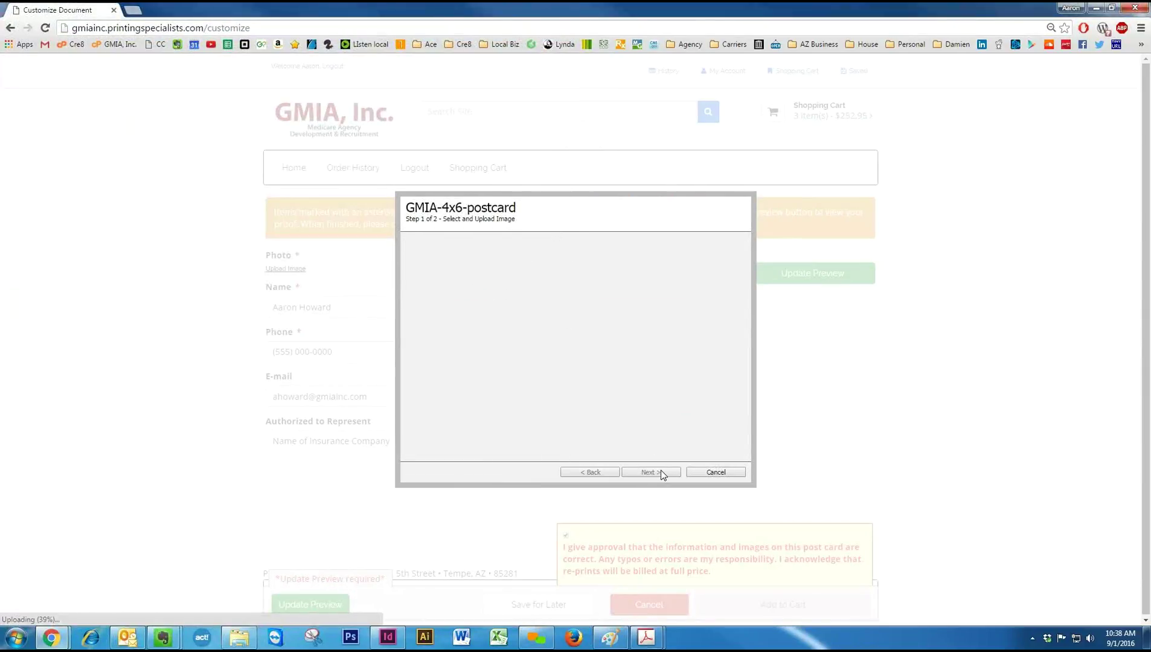
{"action": "left_click", "coordinate": [653, 472]}
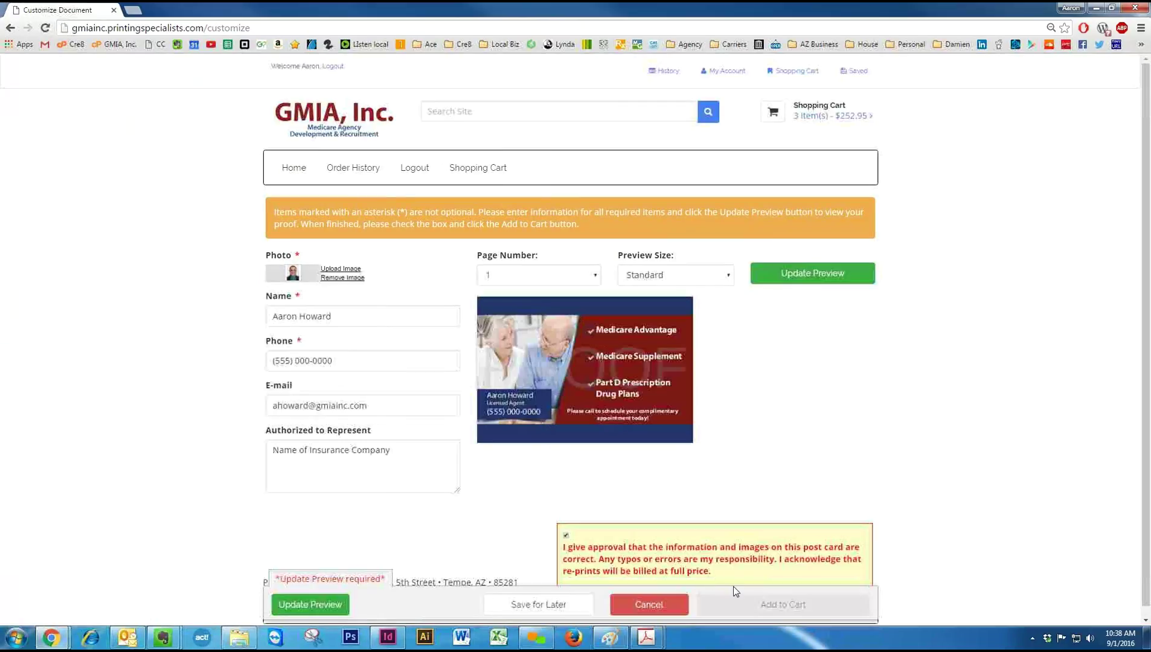
{"action": "left_click", "coordinate": [788, 275]}
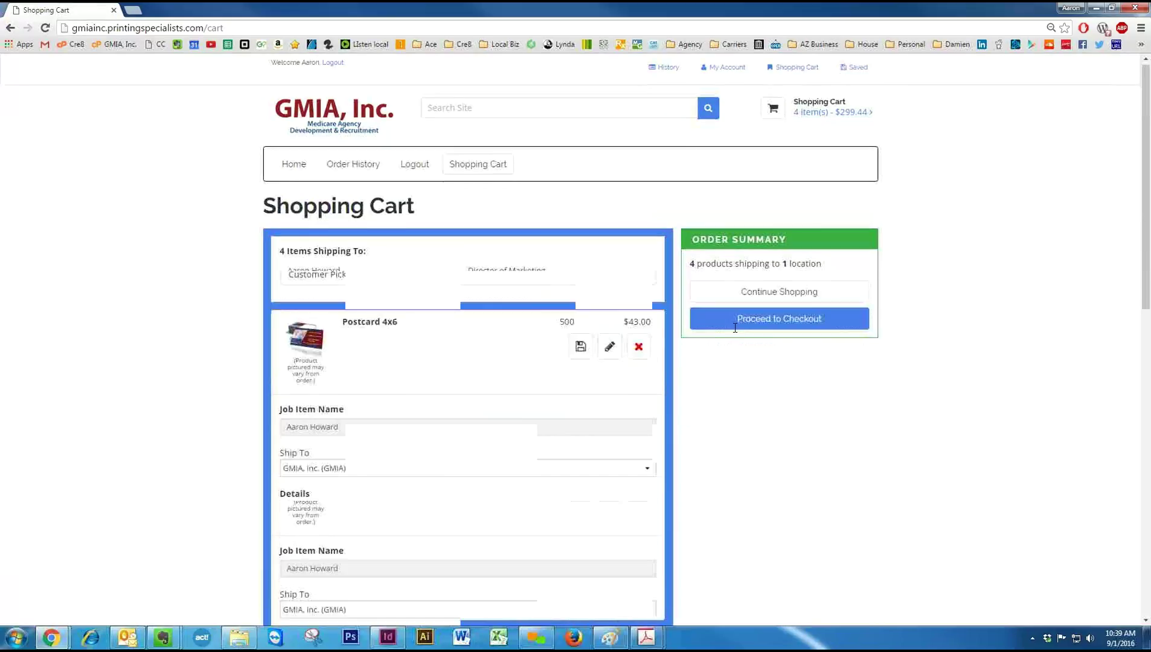
Review the cart and keep Customer Pick-up as the shipping method.
{"action": "scroll", "coordinate": [629, 367], "scroll_direction": "down", "scroll_amount": 3}
{"action": "scroll", "coordinate": [632, 369], "scroll_direction": "down", "scroll_amount": 2}
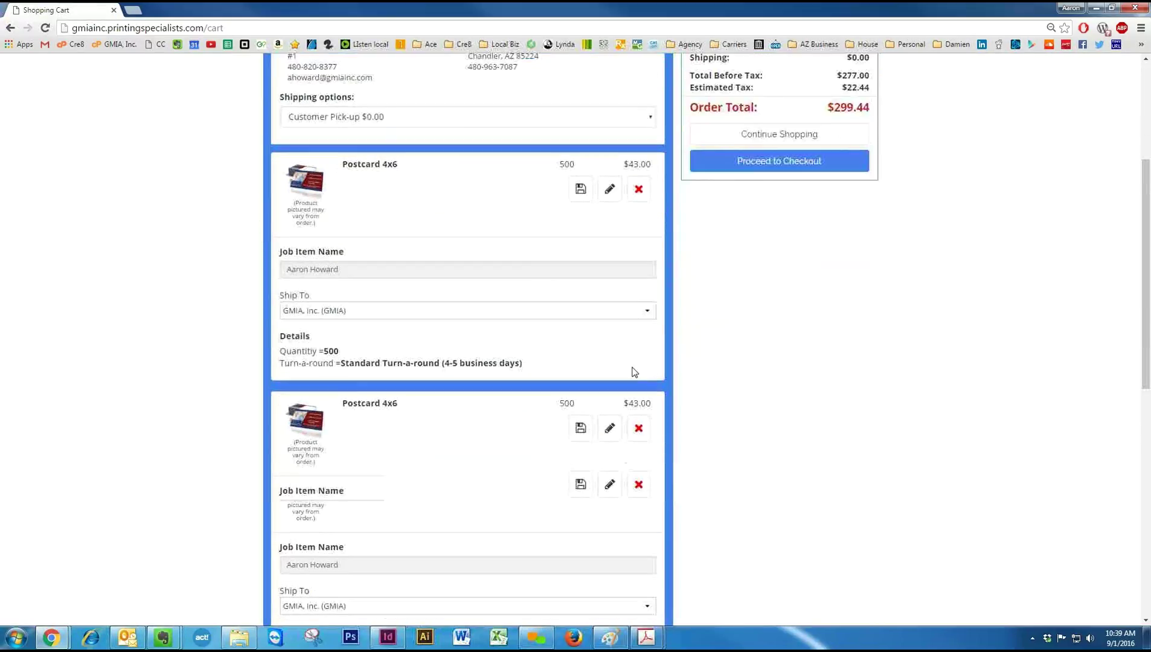
{"action": "scroll", "coordinate": [640, 369], "scroll_direction": "down", "scroll_amount": 8}
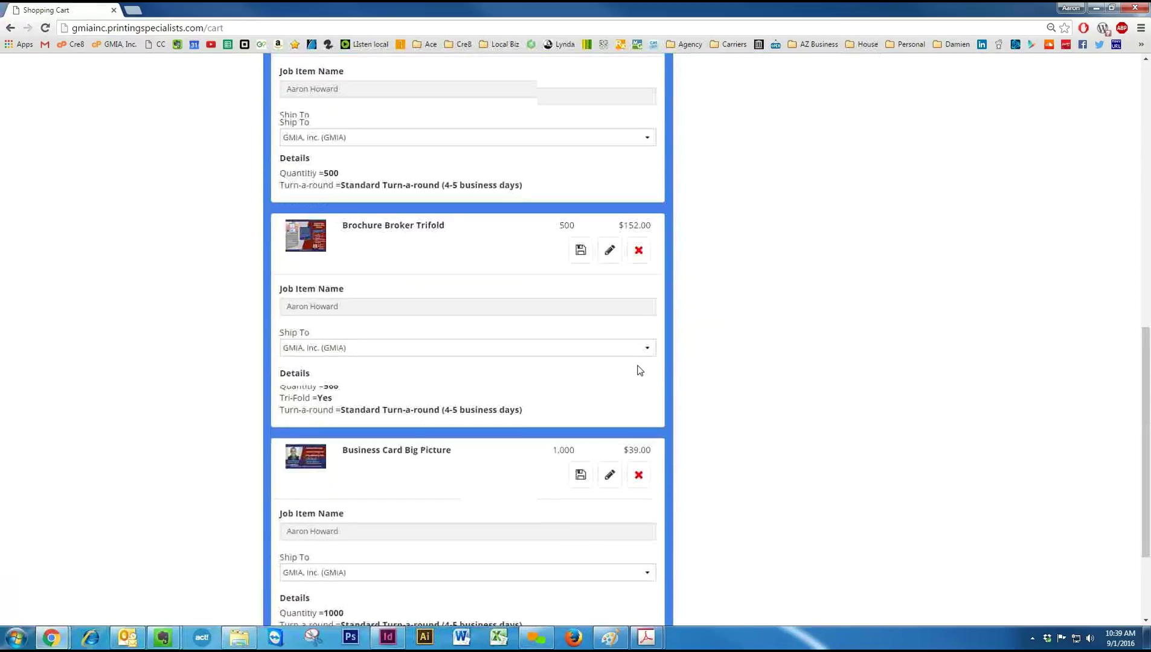
{"action": "scroll", "coordinate": [619, 374], "scroll_direction": "up", "scroll_amount": 13}
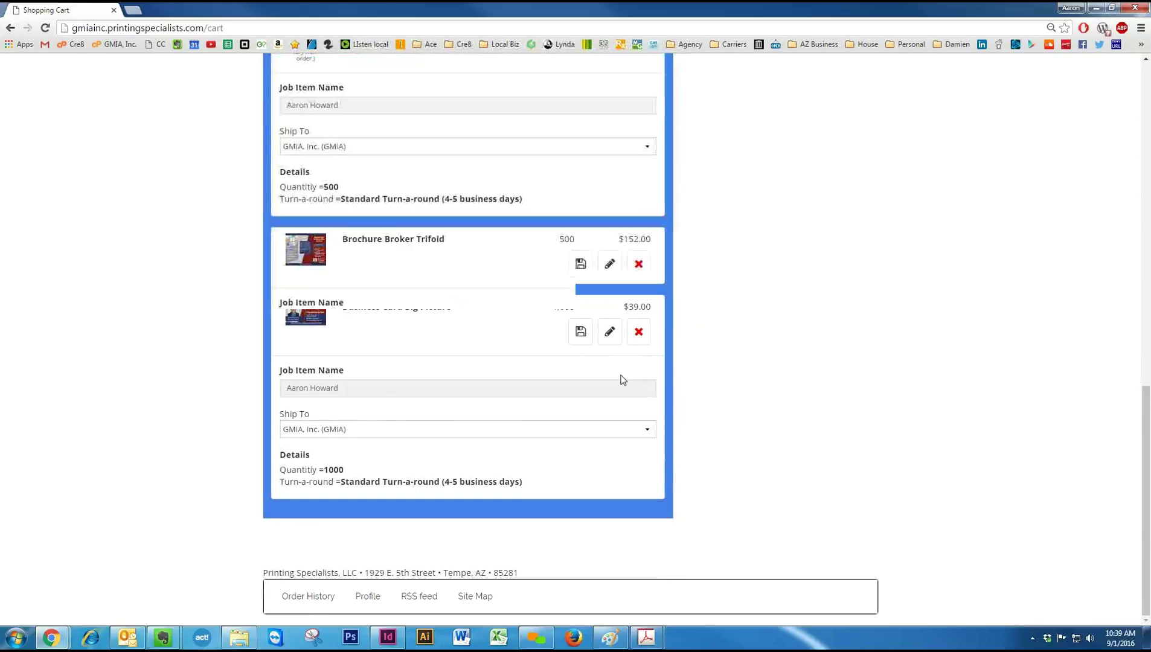
{"action": "scroll", "coordinate": [544, 338], "scroll_direction": "down", "scroll_amount": 2}
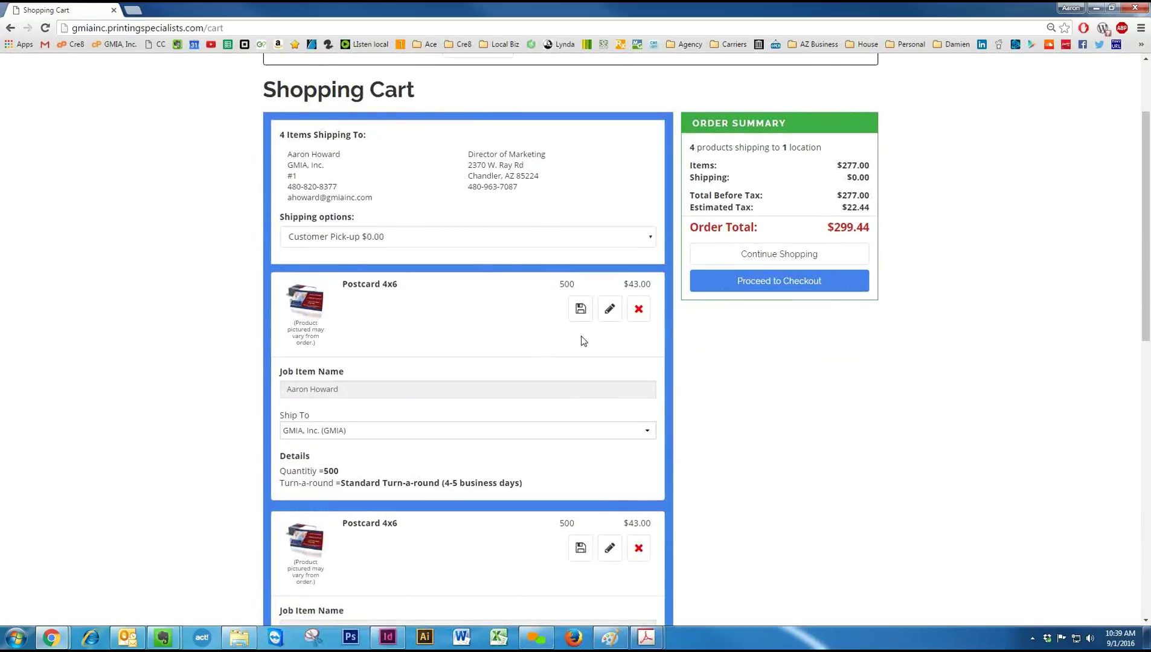
{"action": "left_click", "coordinate": [457, 240]}
{"action": "left_click", "coordinate": [458, 240]}
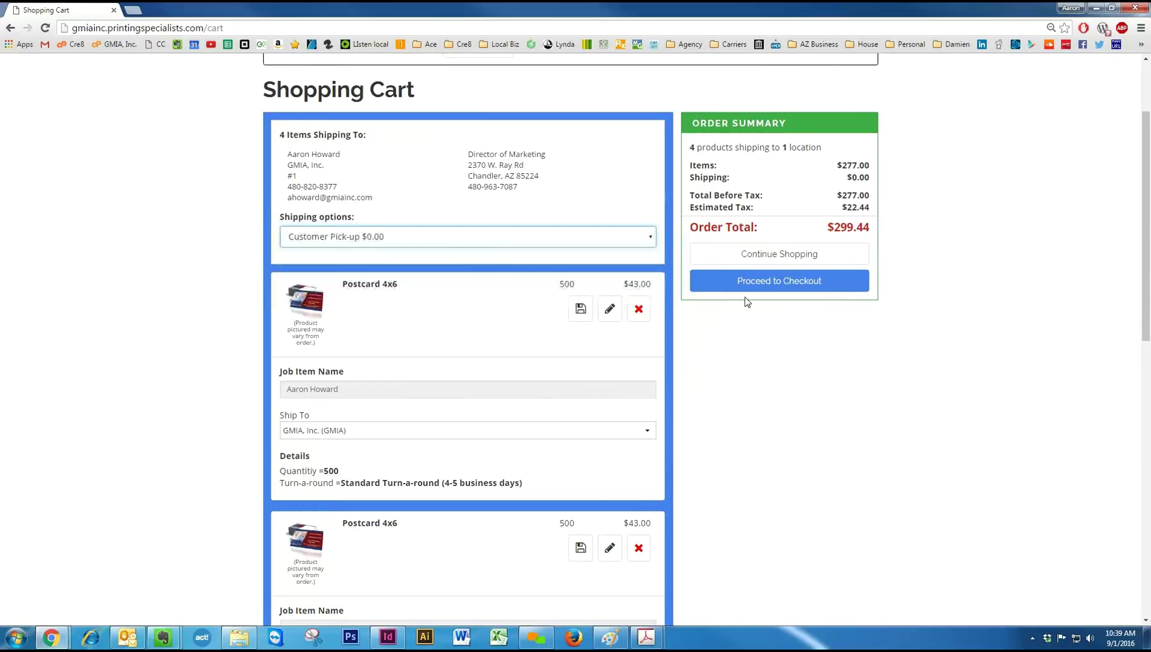
Proceed to checkout with the four items, review the Order Item Summary, then return to categories.
{"action": "left_click", "coordinate": [767, 284]}
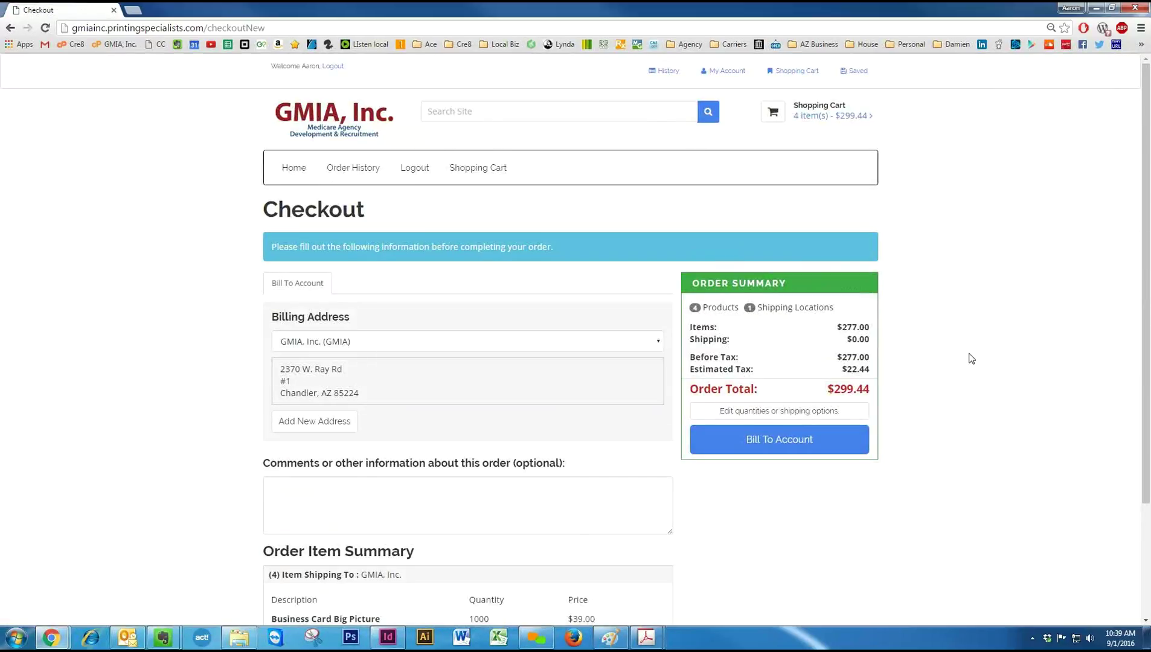
{"action": "scroll", "coordinate": [971, 359], "scroll_direction": "down", "scroll_amount": 3}
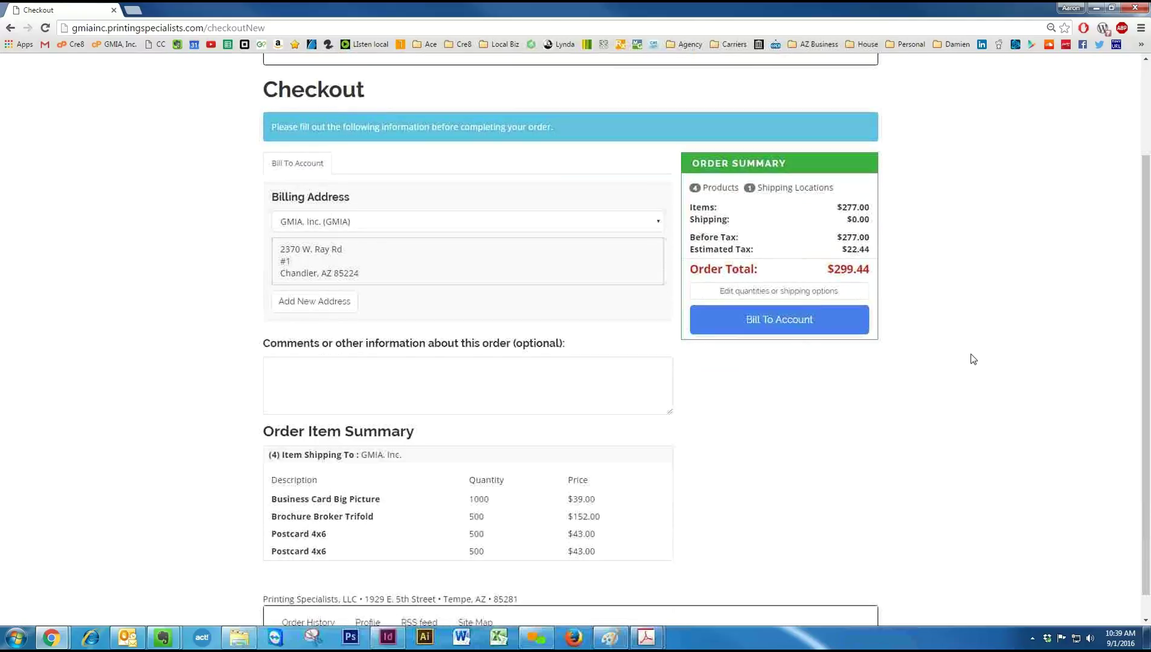
{"action": "scroll", "coordinate": [971, 357], "scroll_direction": "down", "scroll_amount": 1}
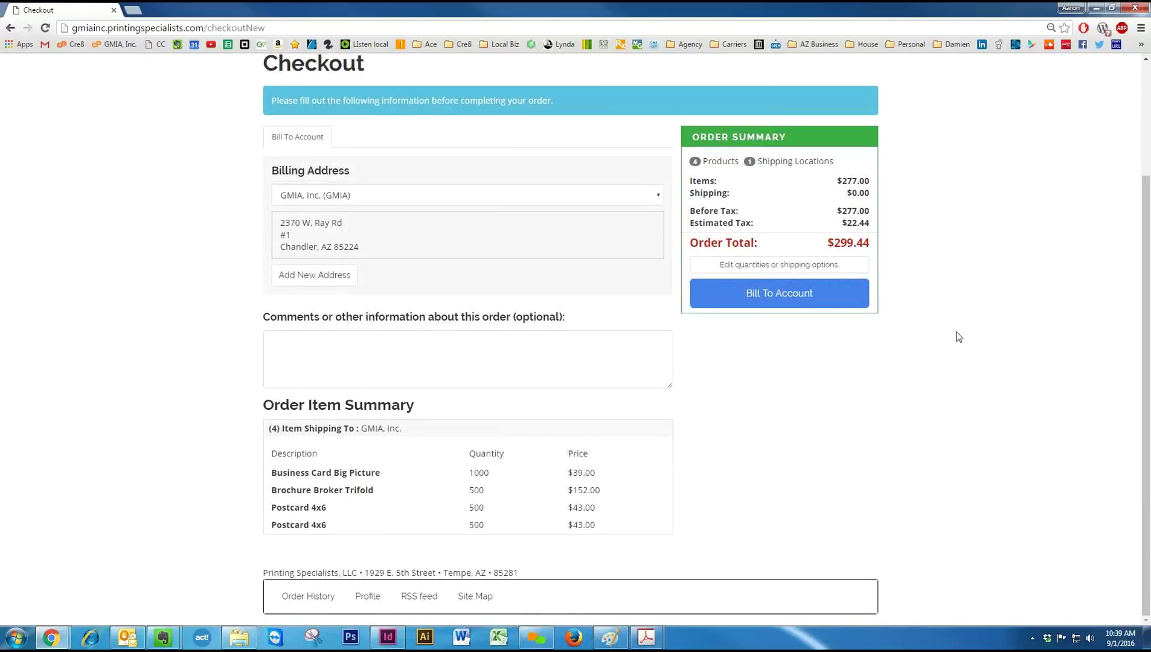
{"action": "scroll", "coordinate": [354, 132], "scroll_direction": "up", "scroll_amount": 3}
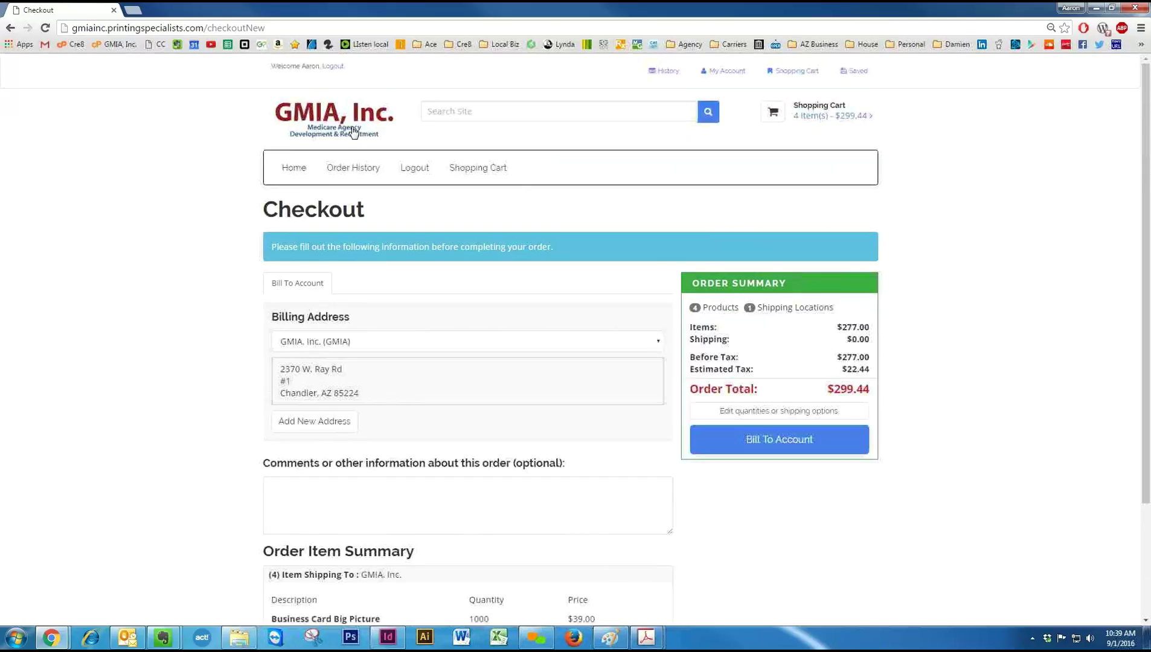
{"action": "left_click", "coordinate": [300, 174]}
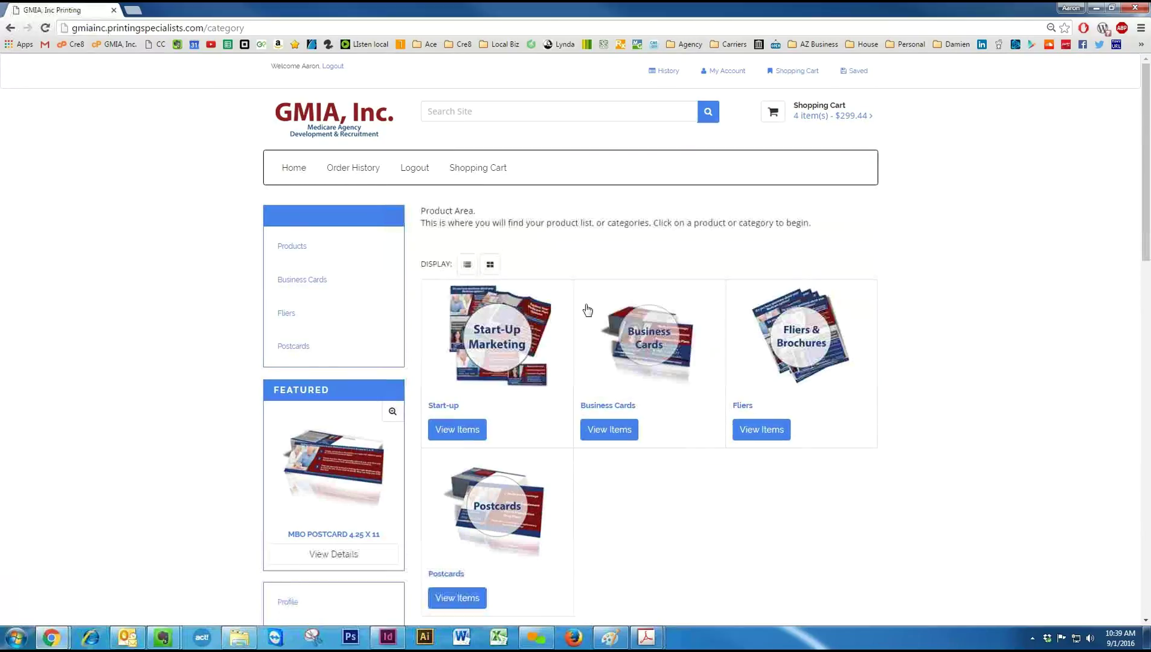
Open the Postcards category and the Postcard 4x6 product page.
{"action": "left_click", "coordinate": [495, 518]}
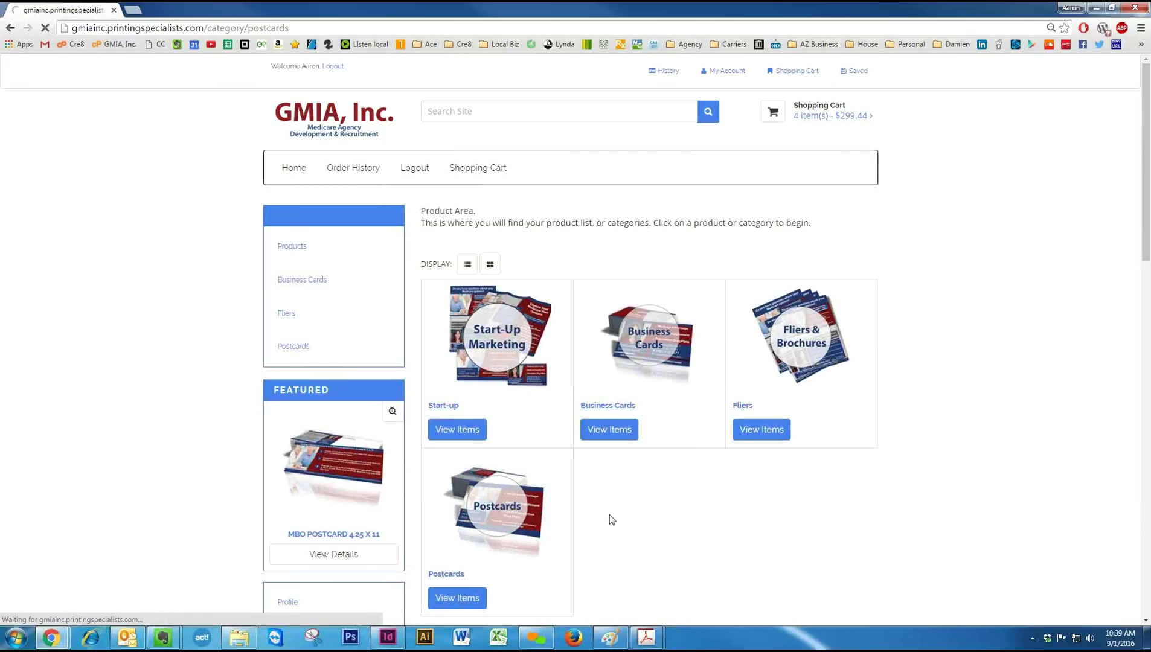
{"action": "scroll", "coordinate": [720, 416], "scroll_direction": "down", "scroll_amount": 1}
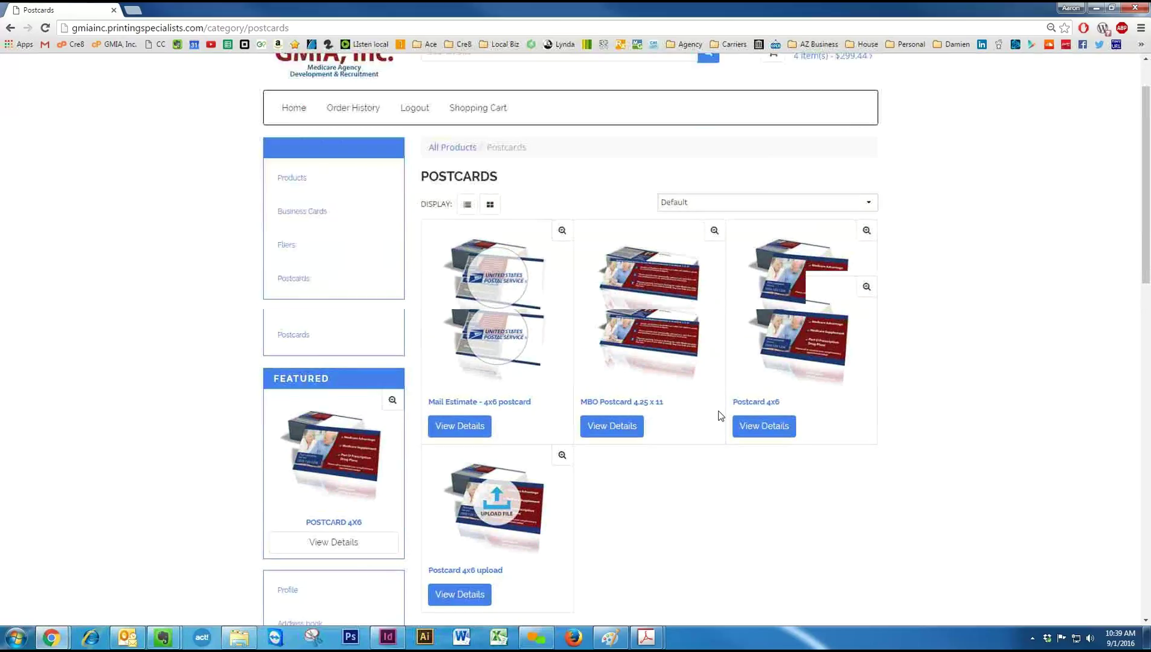
{"action": "left_click", "coordinate": [793, 281]}
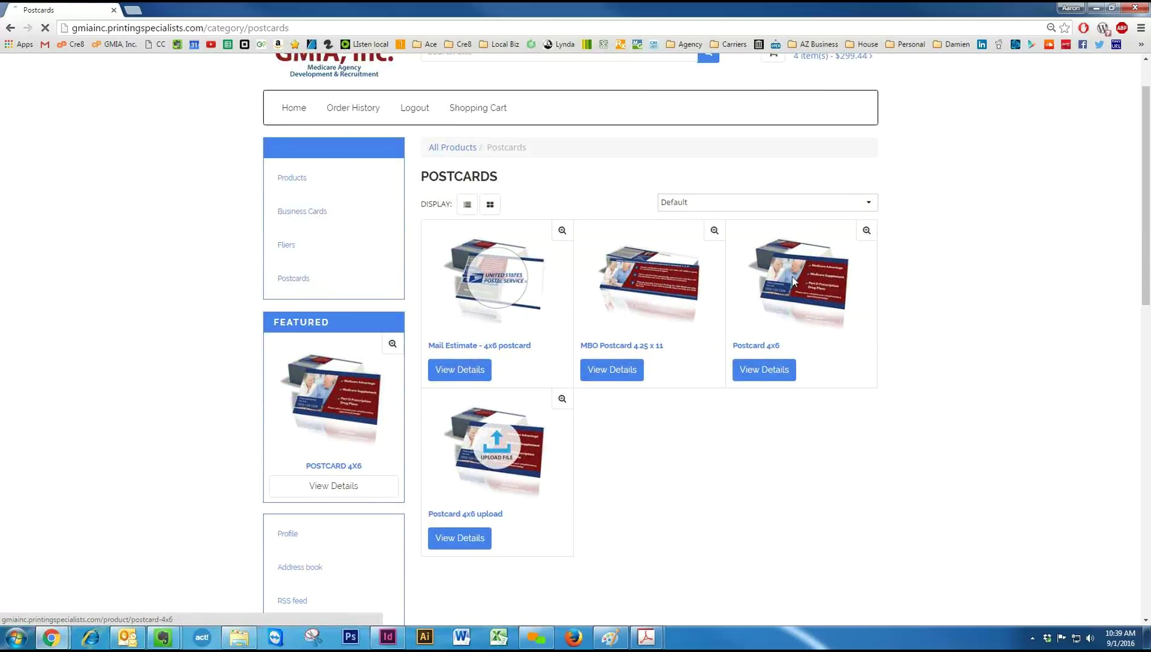
Choose 'I do want mailing services' for the 500 Postcard 4x6 at $43.00.
{"action": "scroll", "coordinate": [561, 387], "scroll_direction": "down", "scroll_amount": 2}
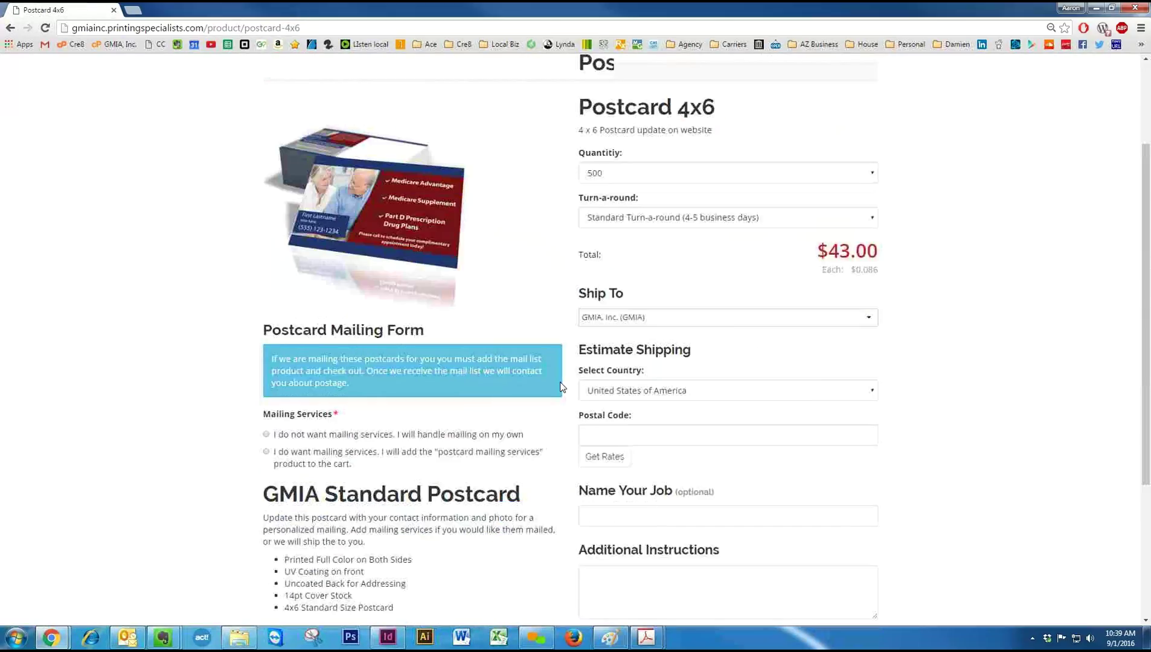
{"action": "scroll", "coordinate": [550, 377], "scroll_direction": "down", "scroll_amount": 3}
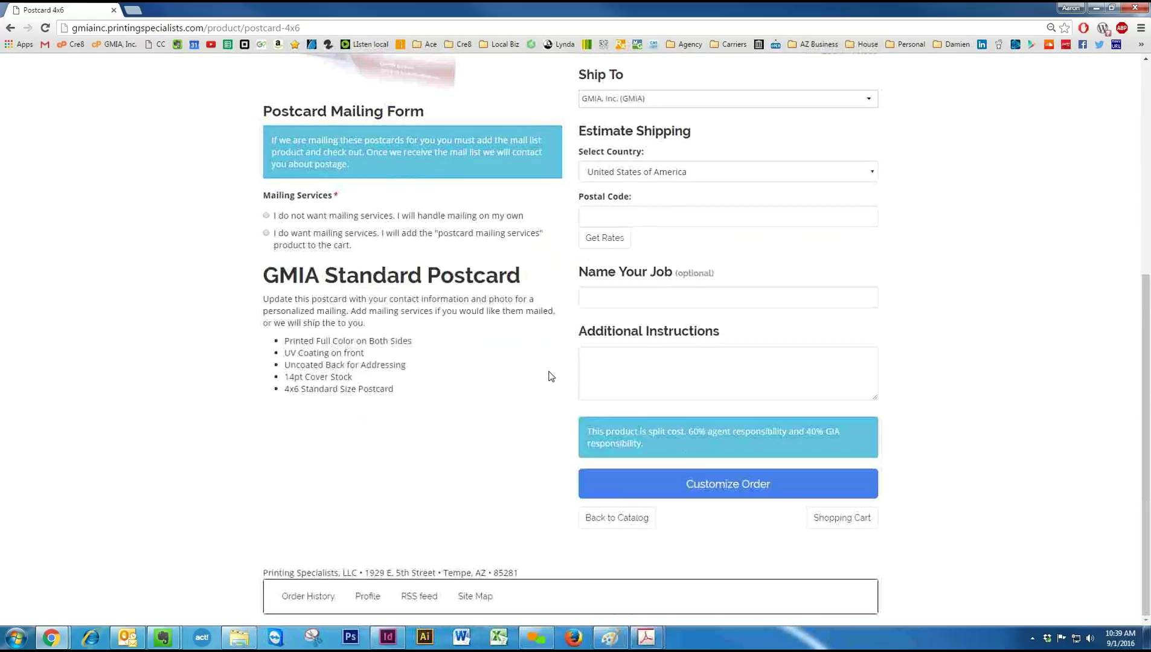
{"action": "left_click", "coordinate": [267, 235]}
{"action": "scroll", "coordinate": [463, 254], "scroll_direction": "up", "scroll_amount": 4}
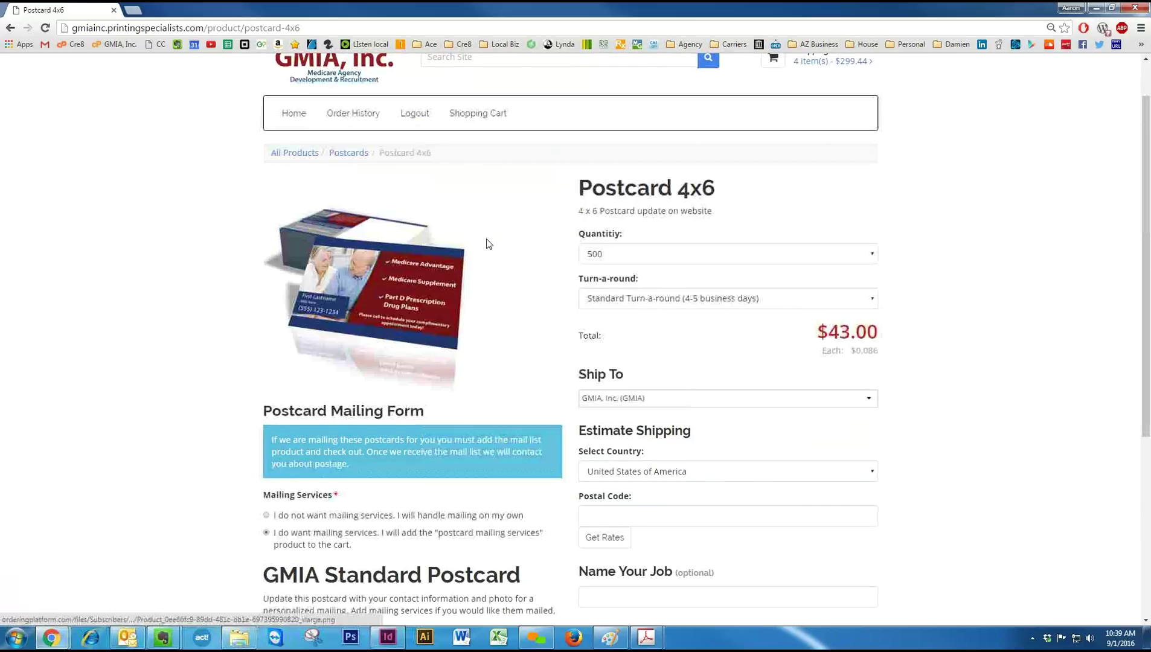
{"action": "scroll", "coordinate": [646, 284], "scroll_direction": "down", "scroll_amount": 3}
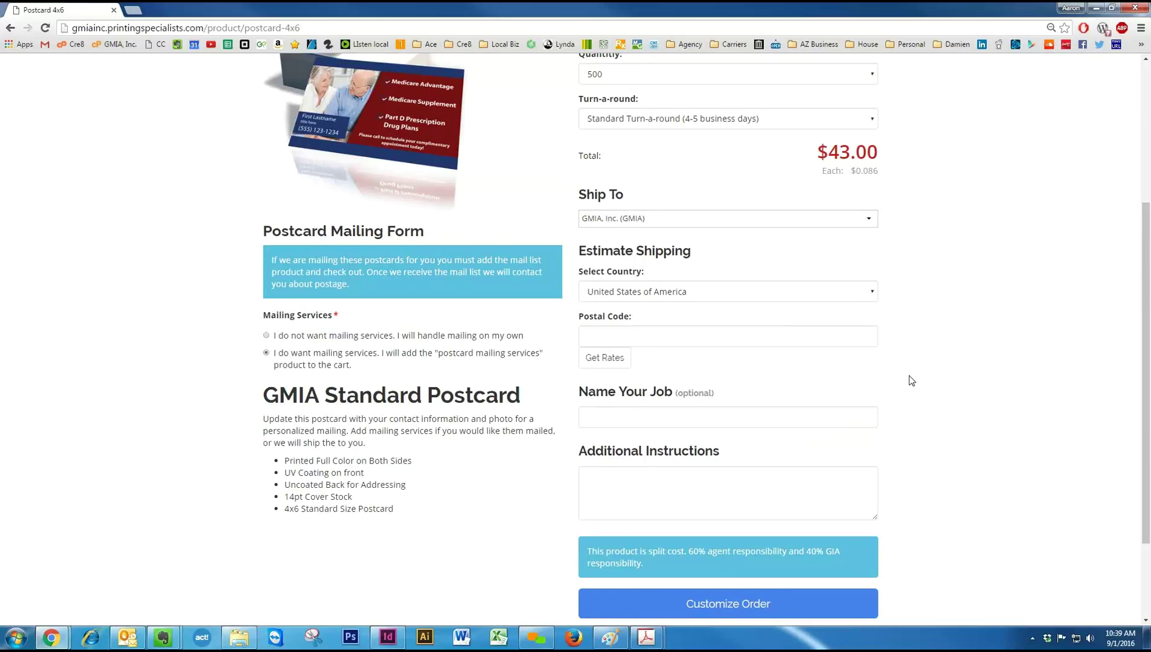
{"action": "scroll", "coordinate": [915, 379], "scroll_direction": "up", "scroll_amount": 3}
{"action": "scroll", "coordinate": [926, 370], "scroll_direction": "up", "scroll_amount": 1}
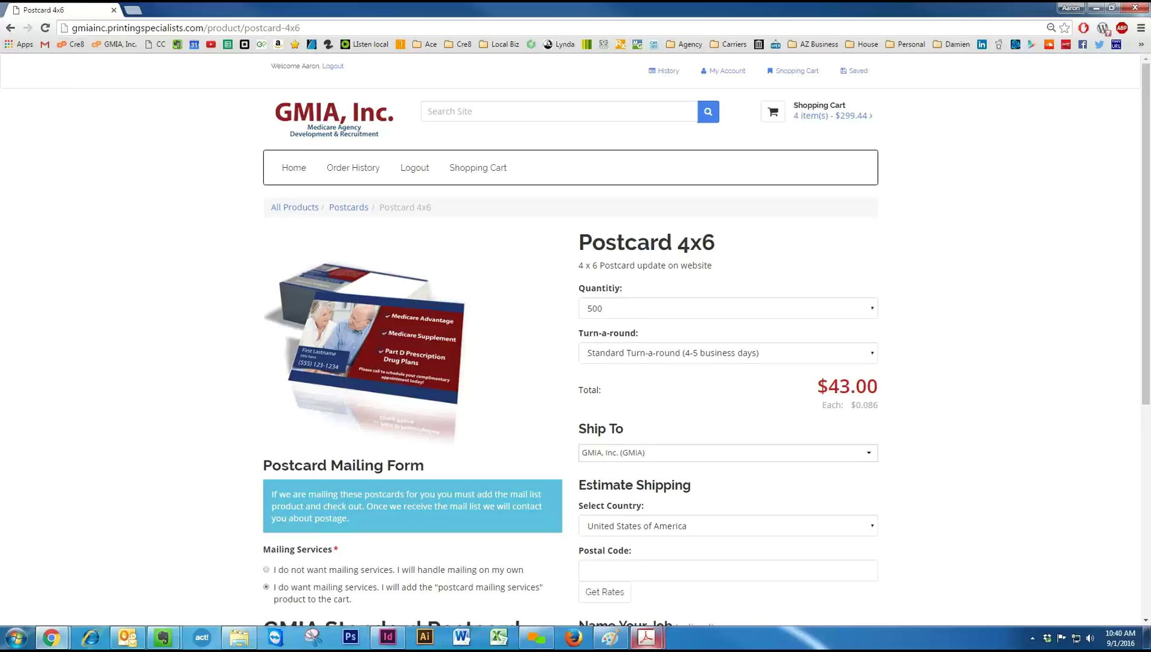
Bring up the Join.me Background Topic PDF in Acrobat and view it in Full Screen Mode.
{"action": "mouse_move", "coordinate": [646, 638]}
{"action": "left_click", "coordinate": [562, 590]}
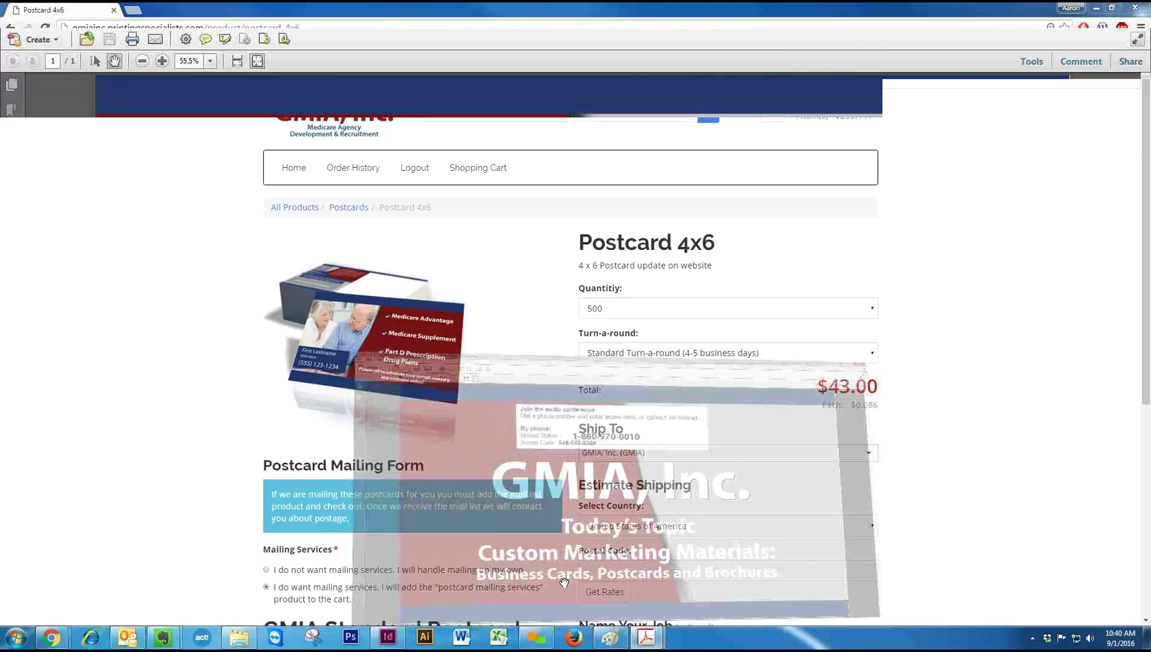
{"action": "left_click", "coordinate": [51, 22]}
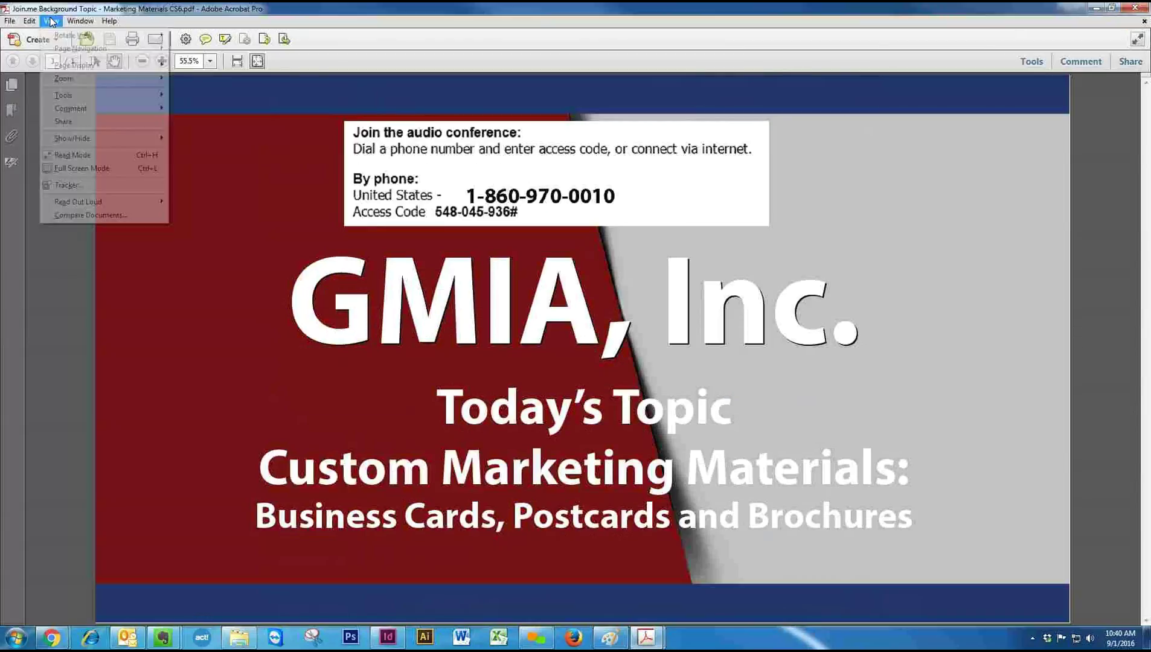
{"action": "left_click", "coordinate": [83, 169]}
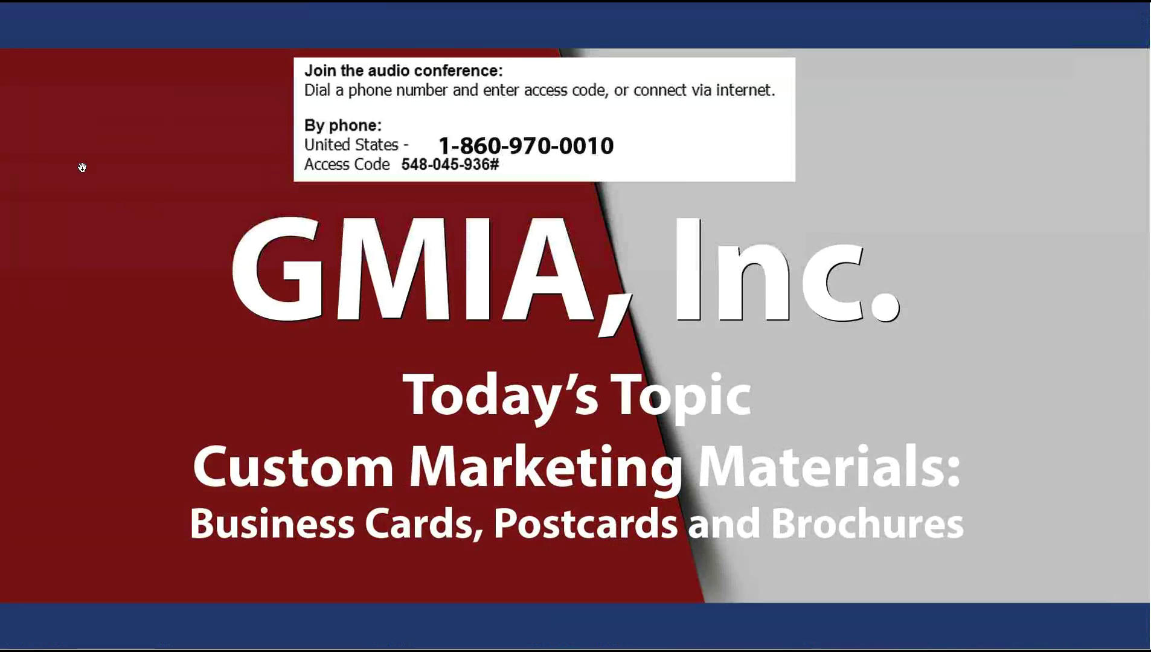